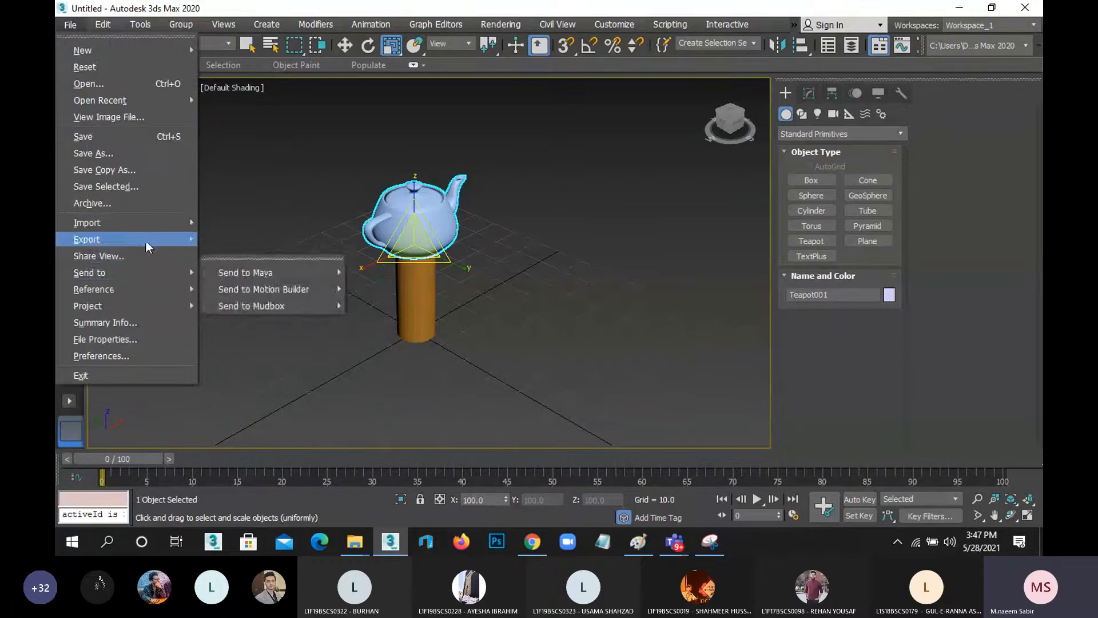
mouse_move(144, 239)
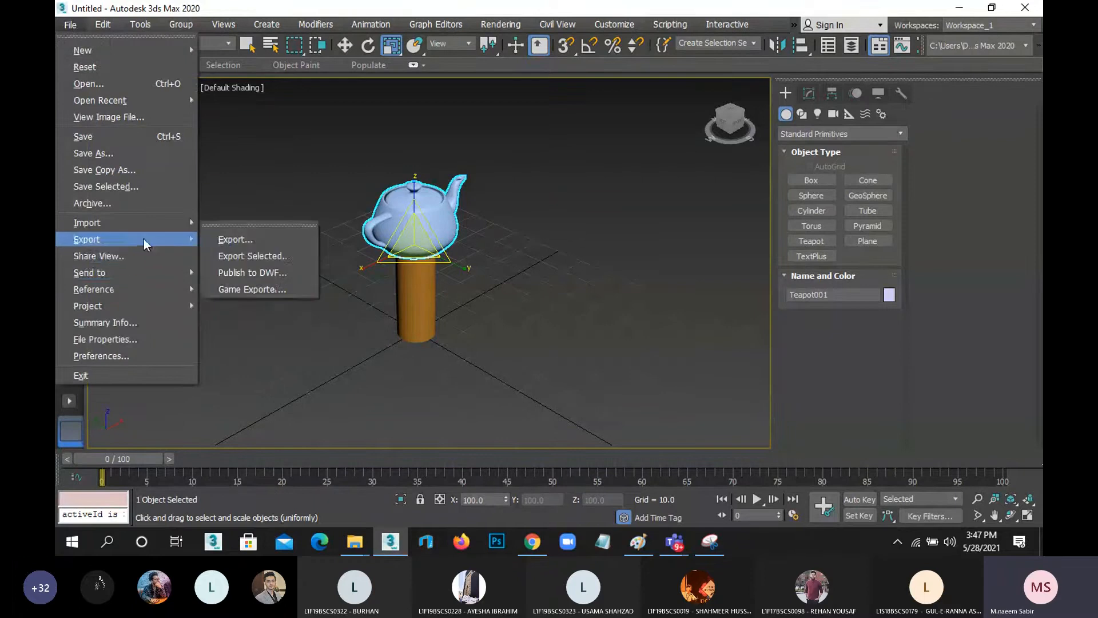
left_click(296, 239)
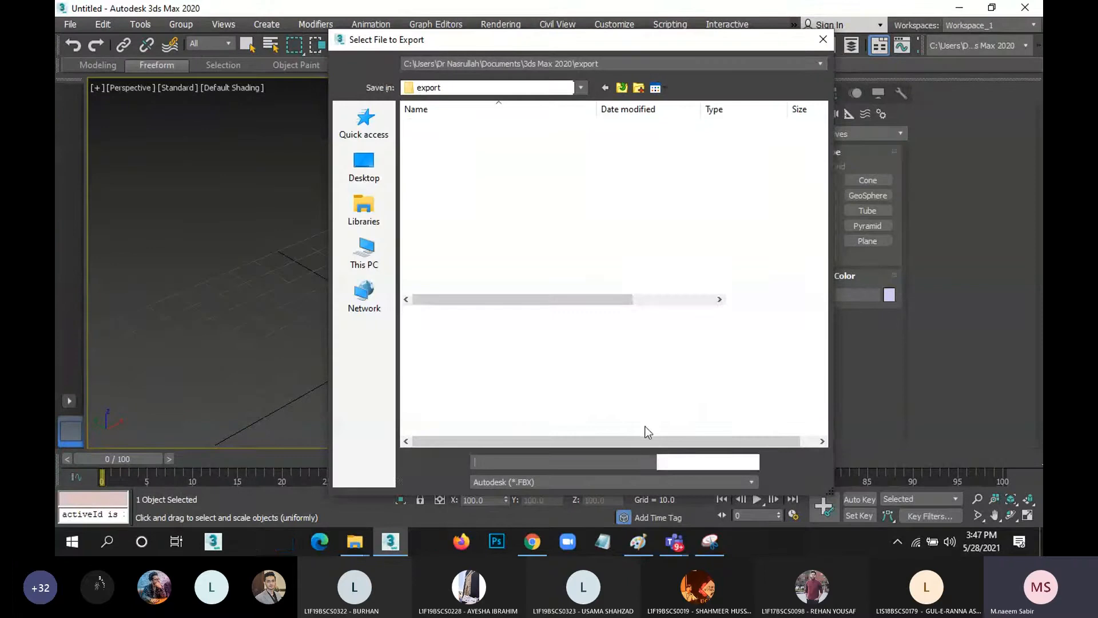
left_click(801, 481)
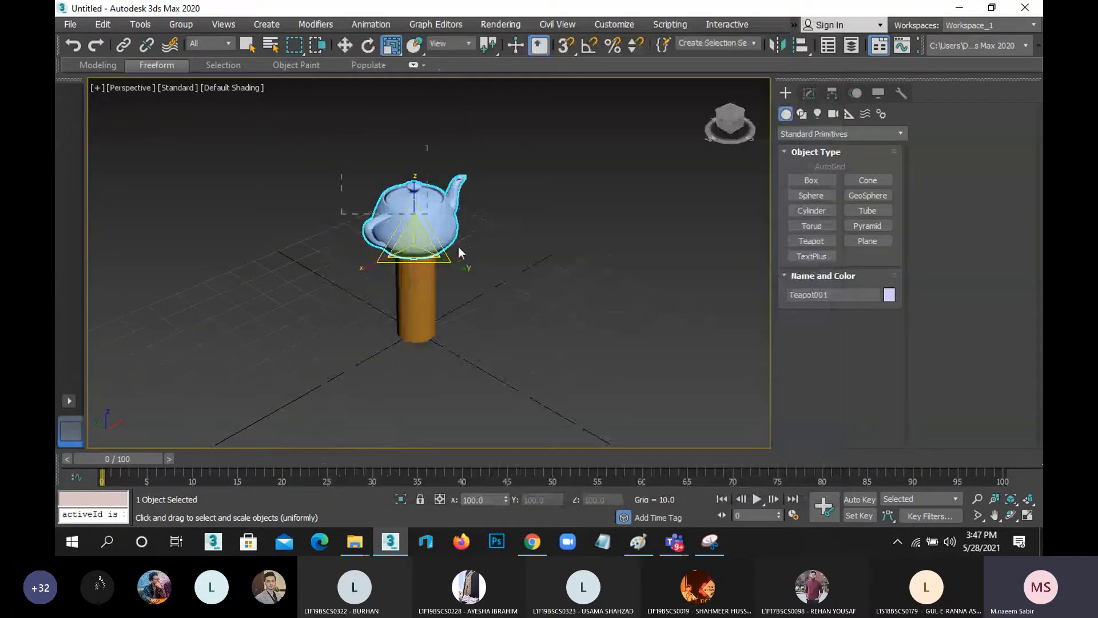
Select both the teapot and the cylinder and start exporting them in Autodesk (*.FBX) format under the file name abc
left_click_drag(458, 247, 558, 361)
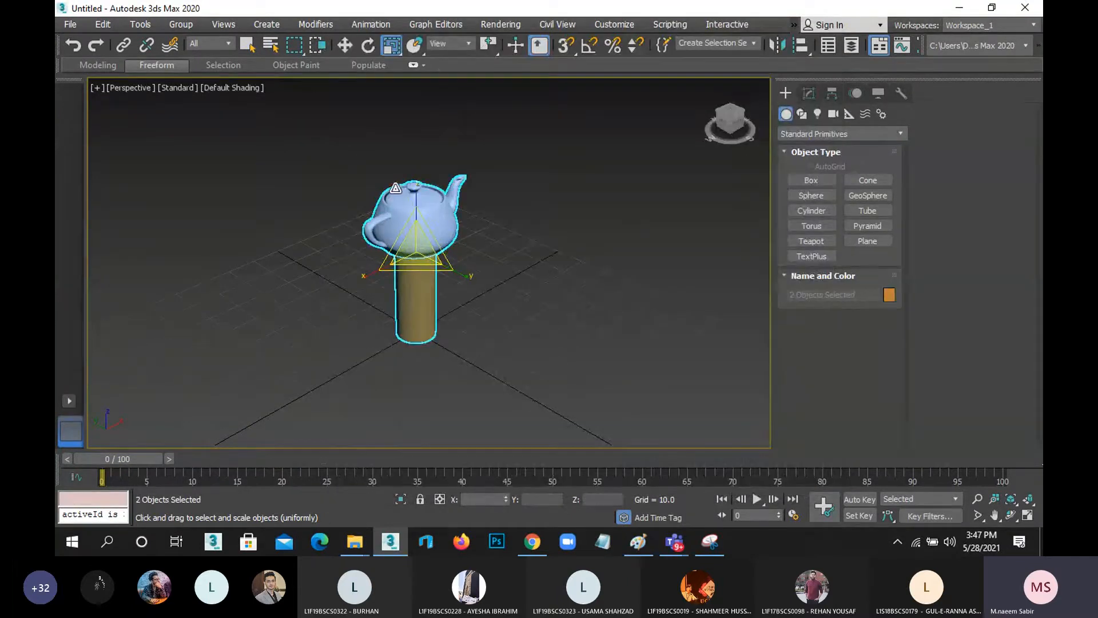
left_click(70, 25)
mouse_move(164, 236)
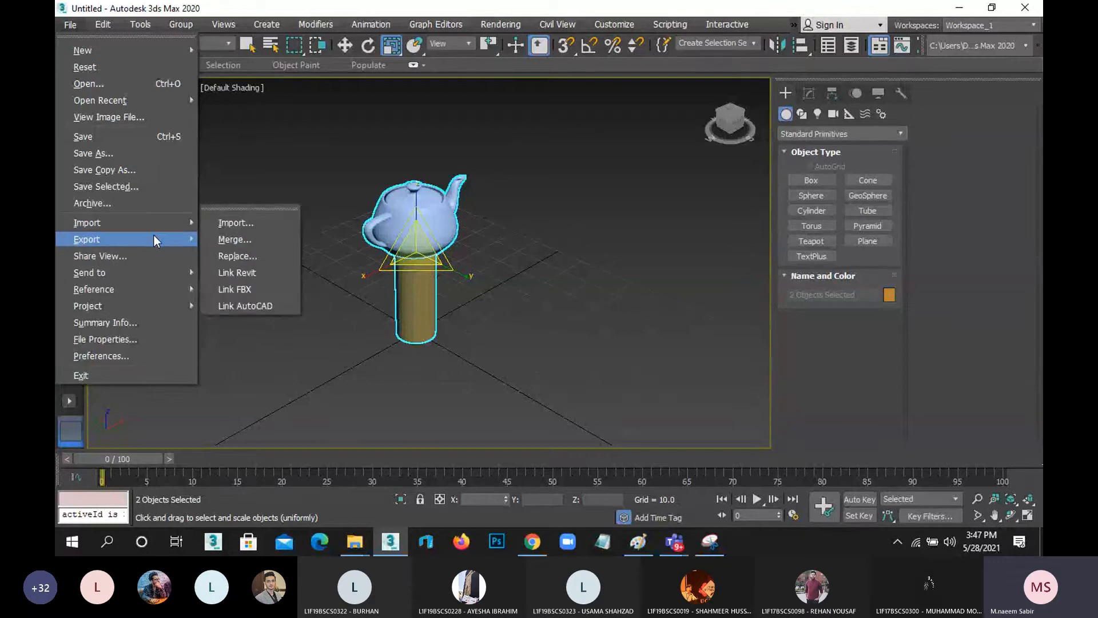
left_click(229, 239)
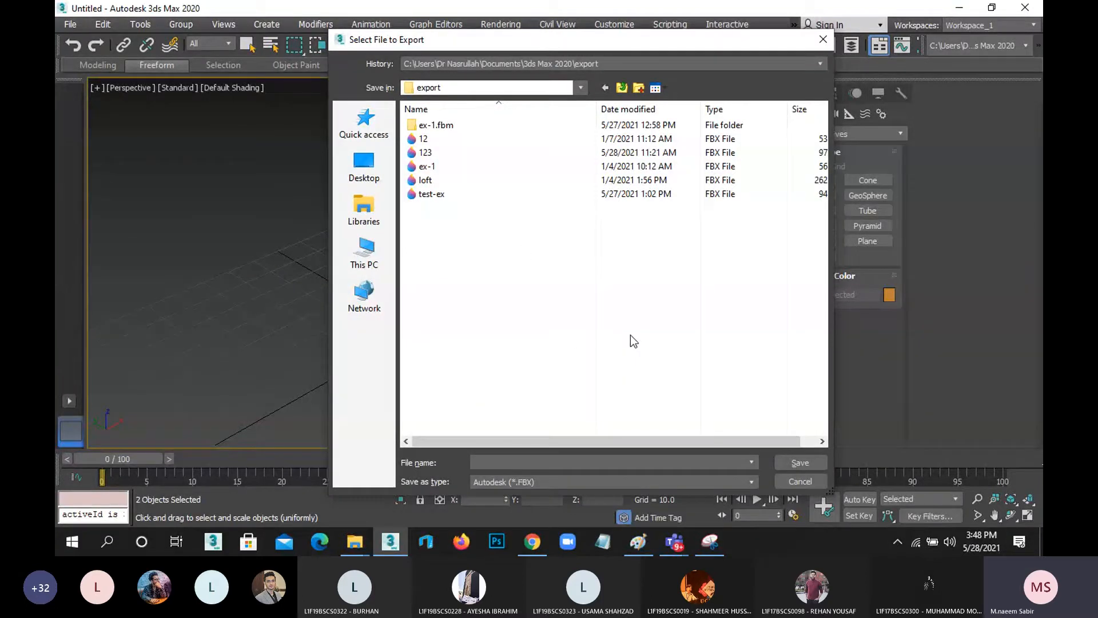
type("abc")
left_click(571, 481)
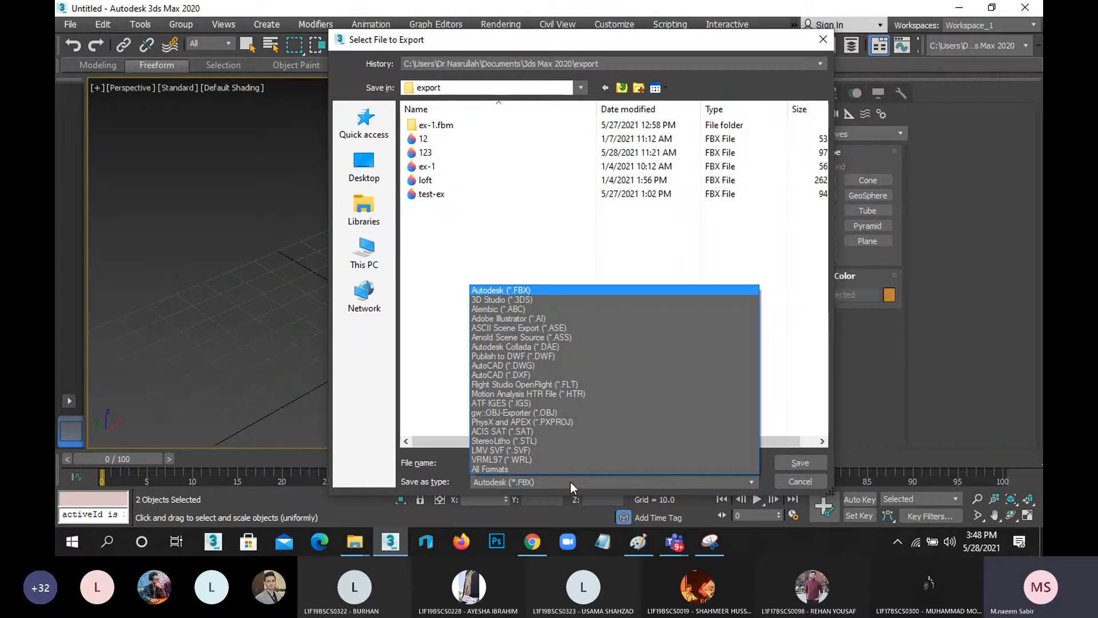
left_click(504, 290)
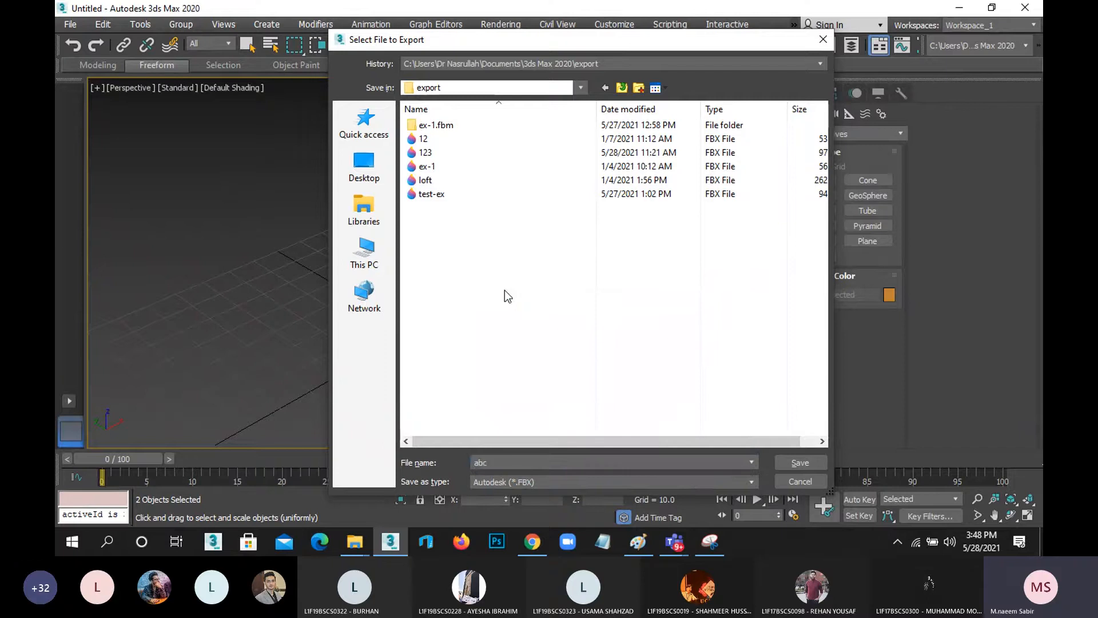
left_click(801, 463)
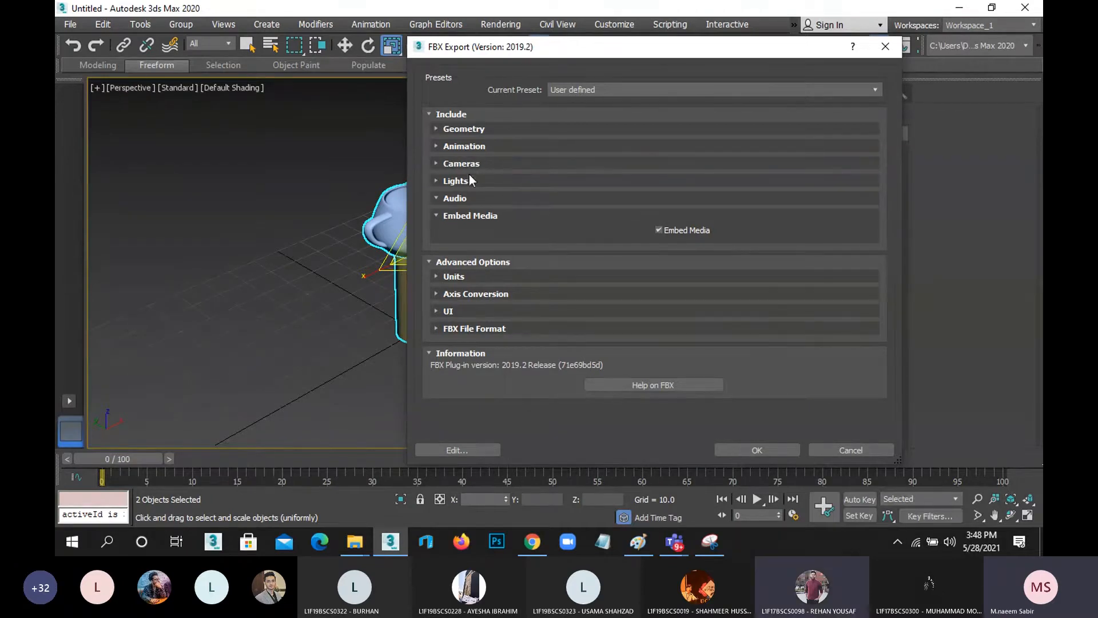
Examine the Embed Media, Animation and Cameras options of the FBX export, and cancel the export
left_click(482, 214)
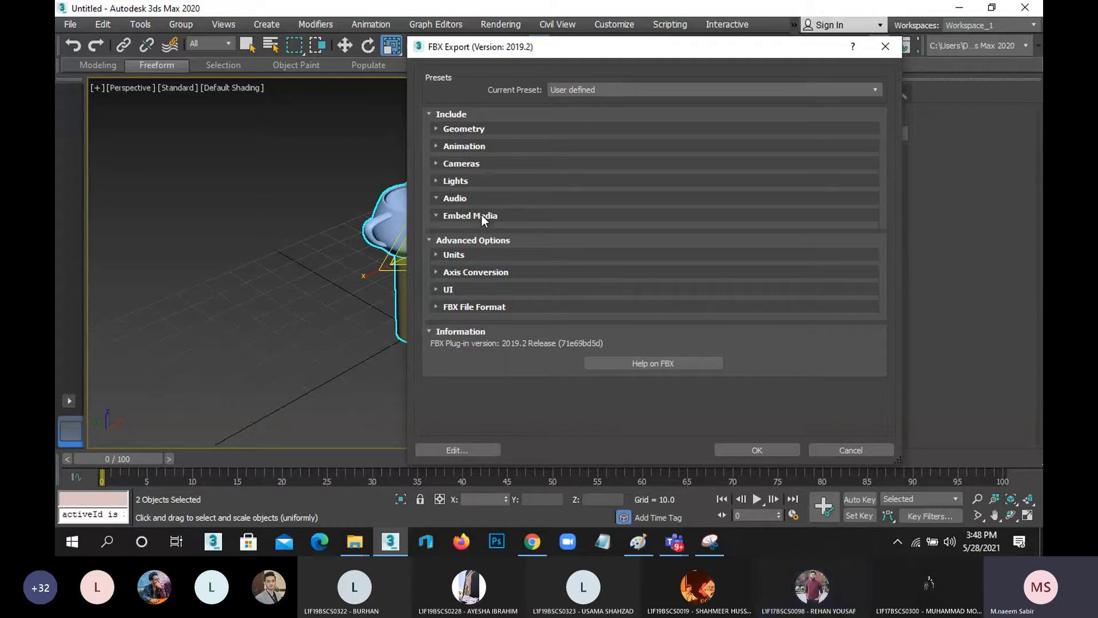
left_click(482, 214)
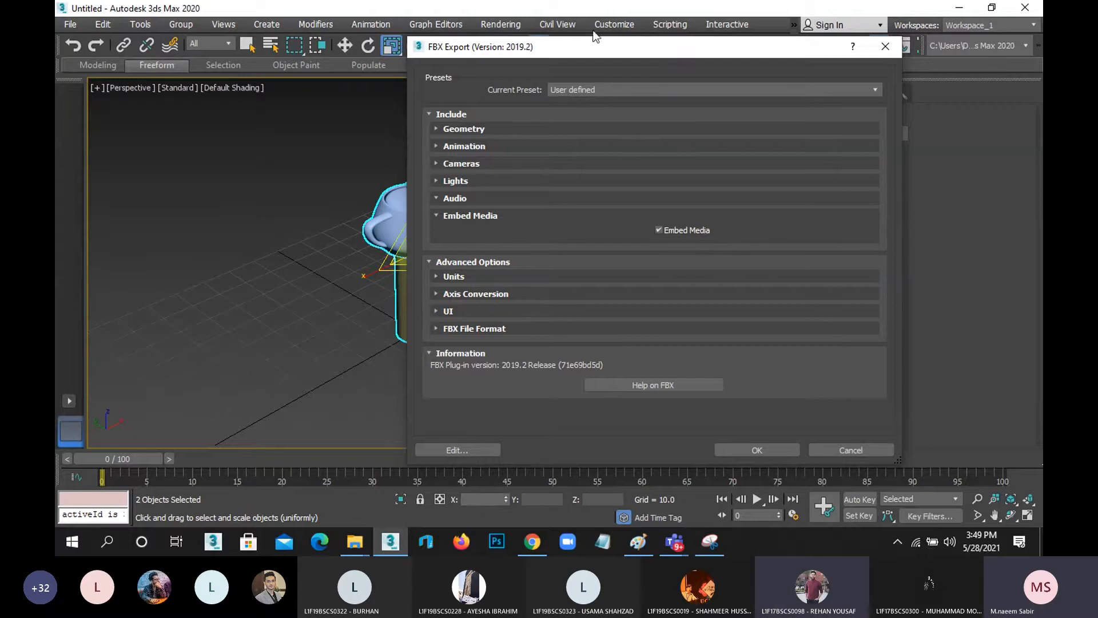
left_click(464, 146)
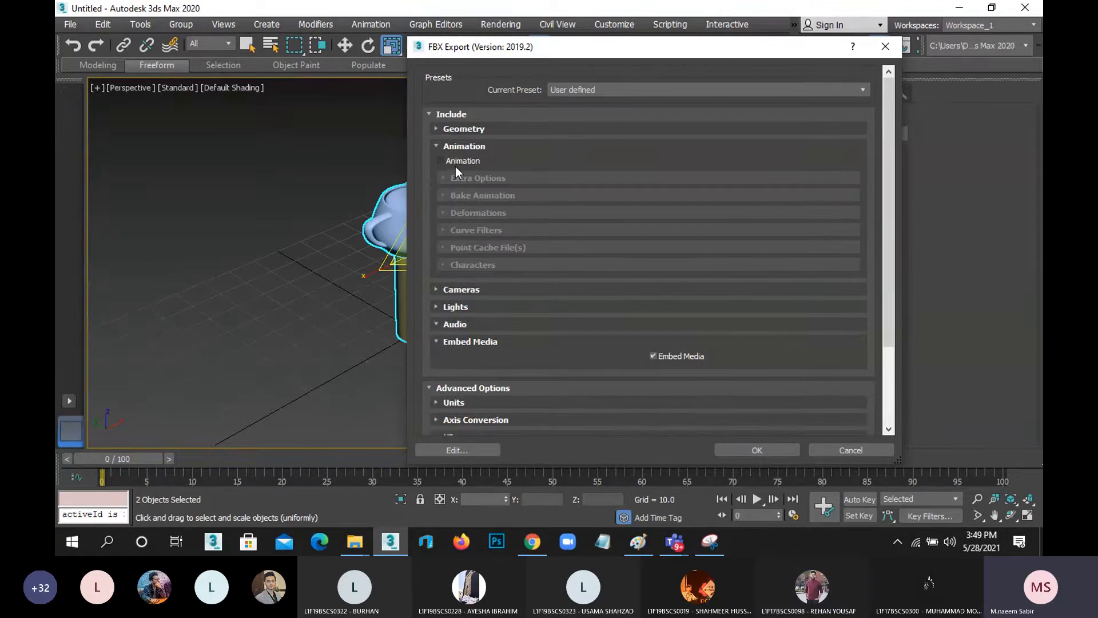
left_click(456, 164)
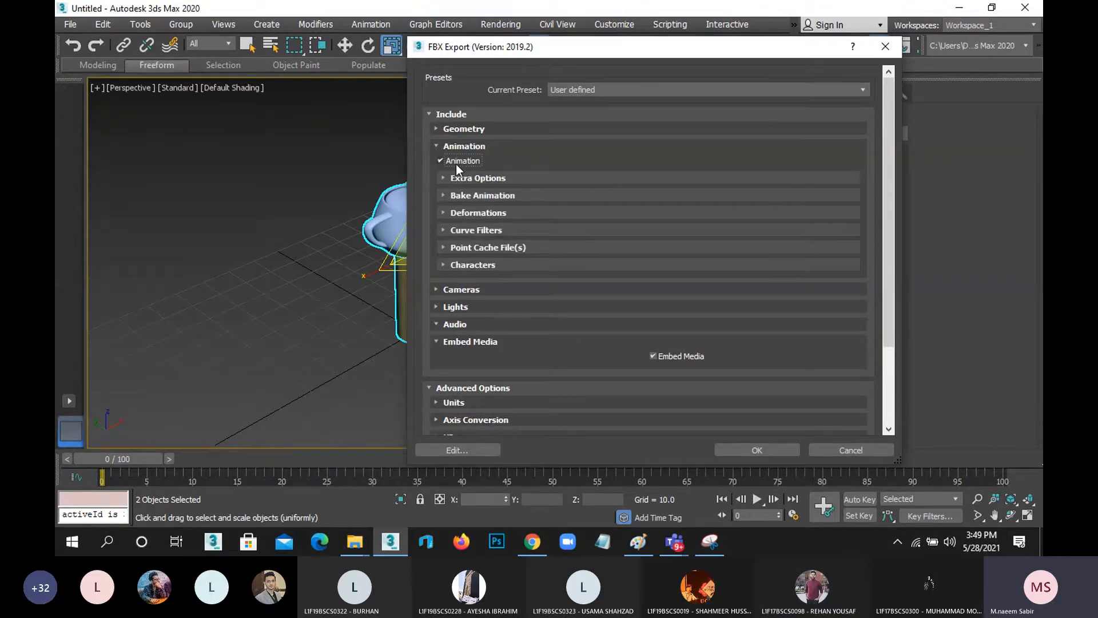
left_click(455, 164)
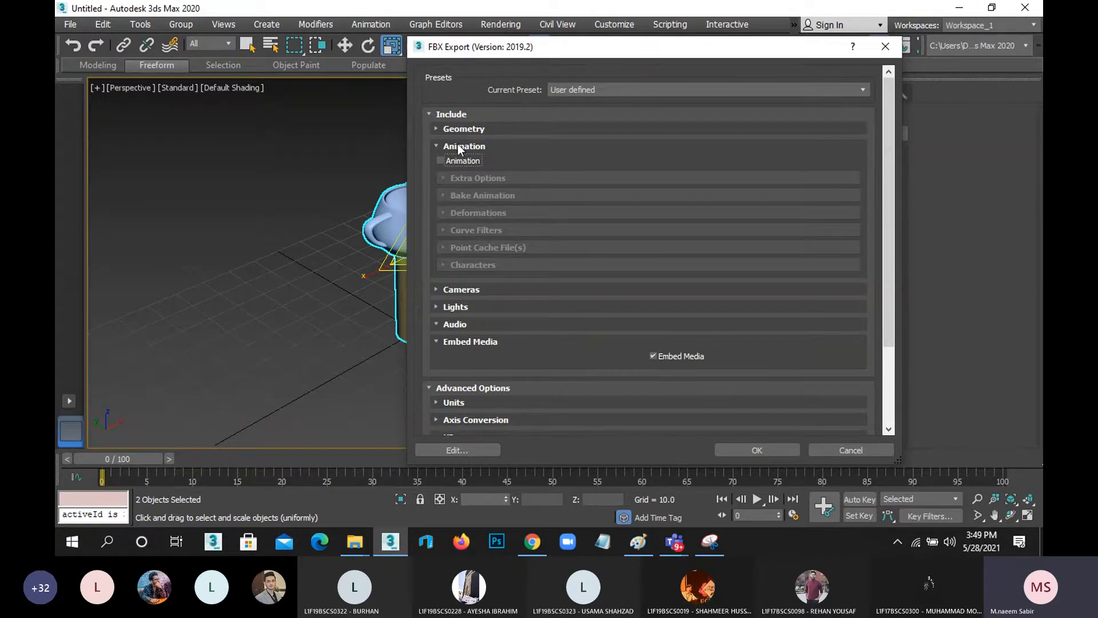
left_click(458, 146)
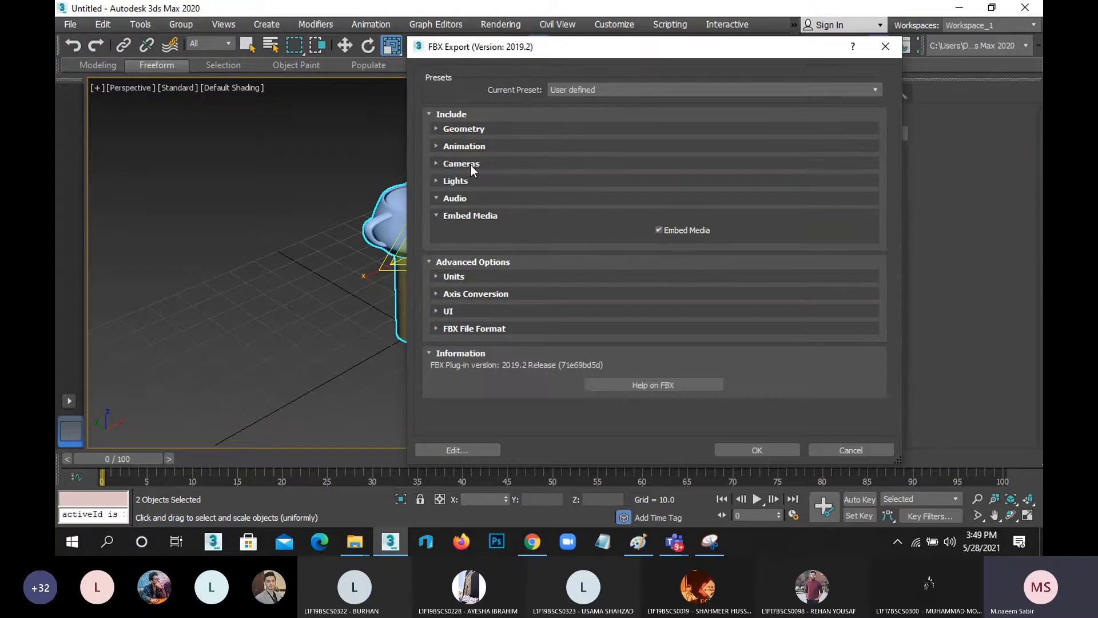
left_click(470, 164)
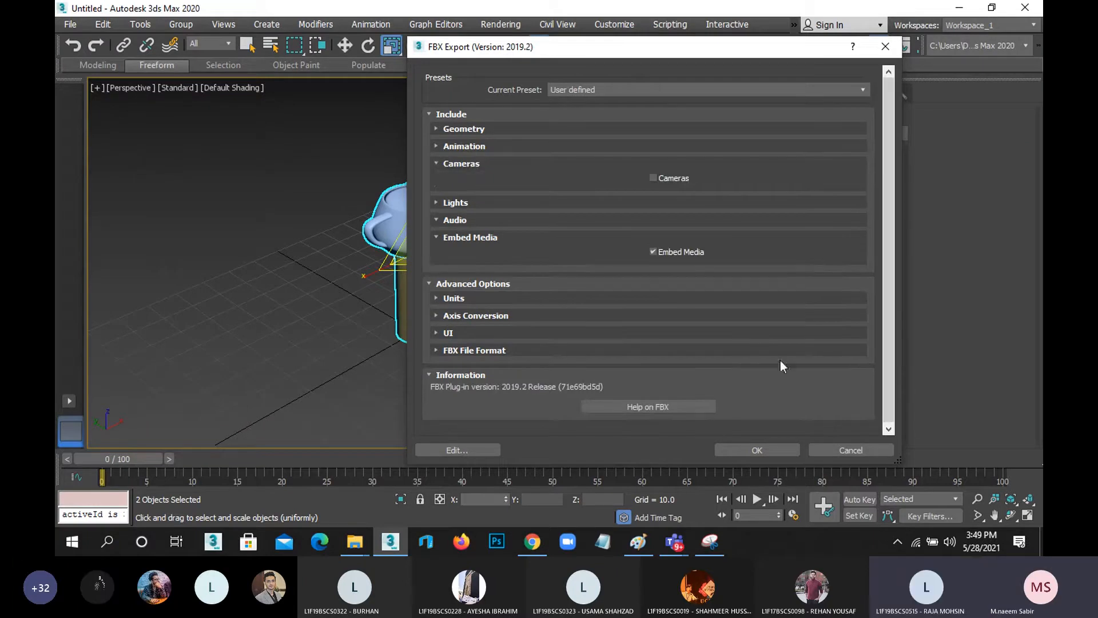
left_click(823, 446)
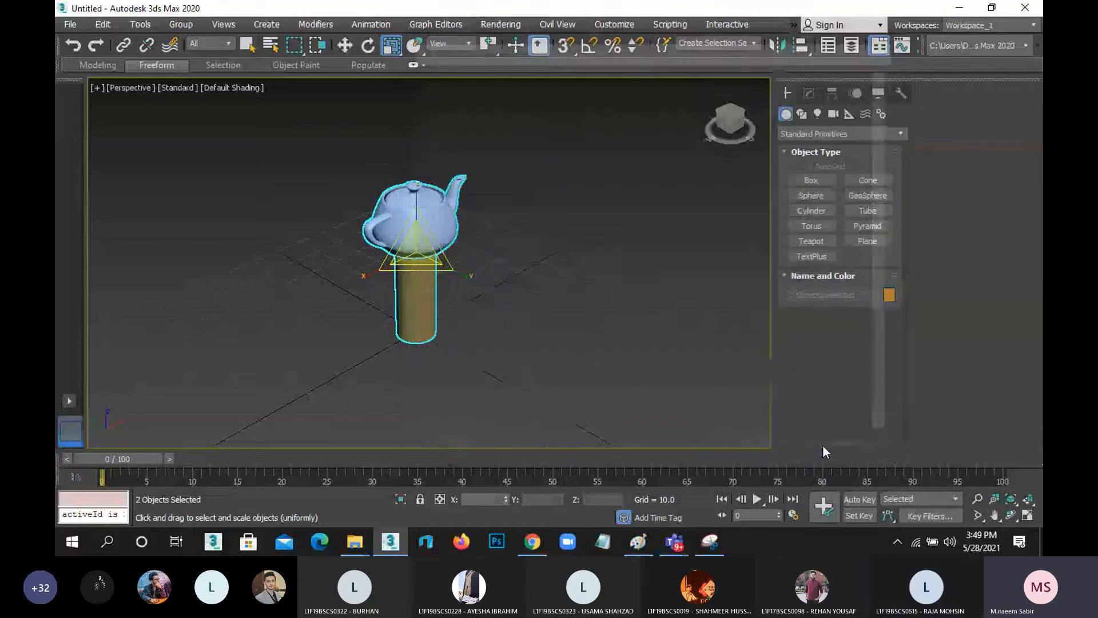
Start a new scene export in Autodesk FBX format with the file name abc and bring up its export options
left_click(74, 25)
mouse_move(143, 240)
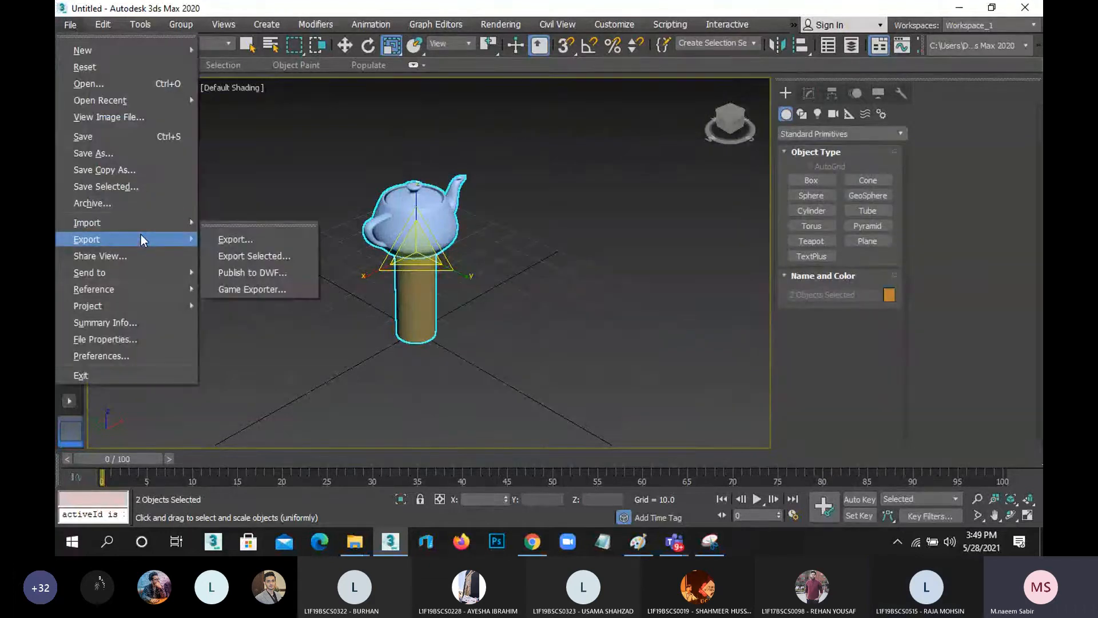
left_click(242, 240)
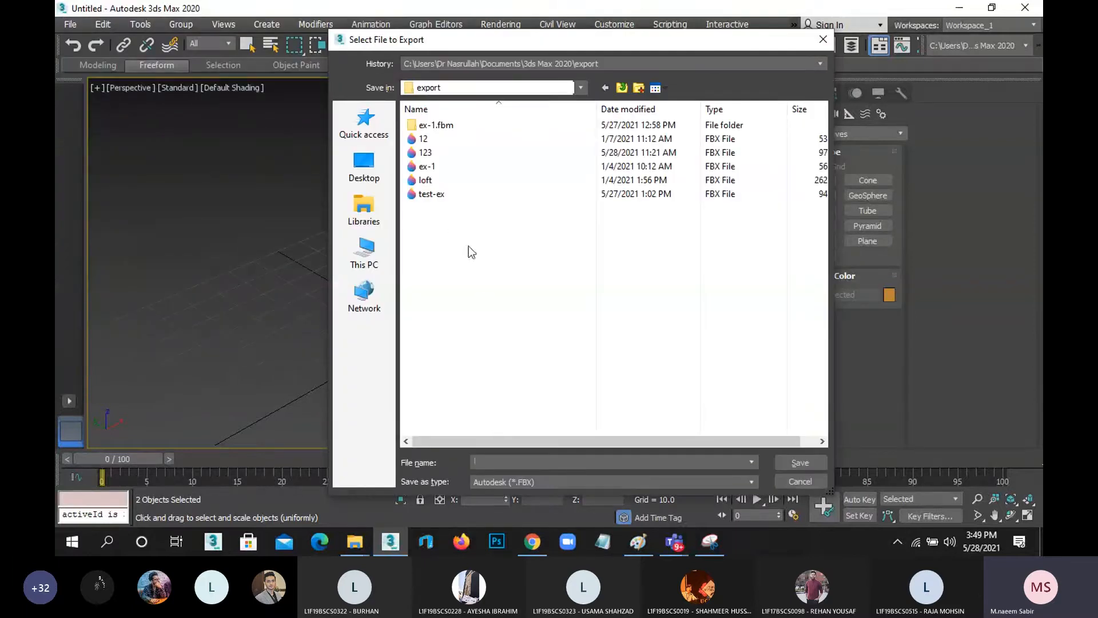
type("abc")
left_click(801, 462)
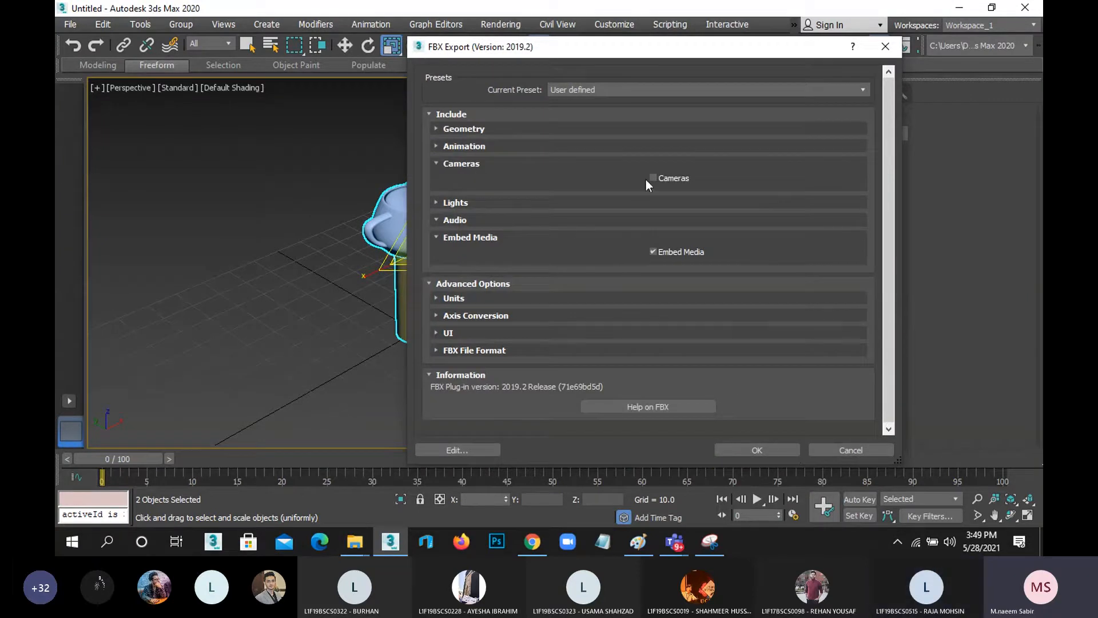
Examine the Cameras, Lights and Geometry export options, and consult the FBX versus 3DS comparison chart in Paint in between
left_click(479, 163)
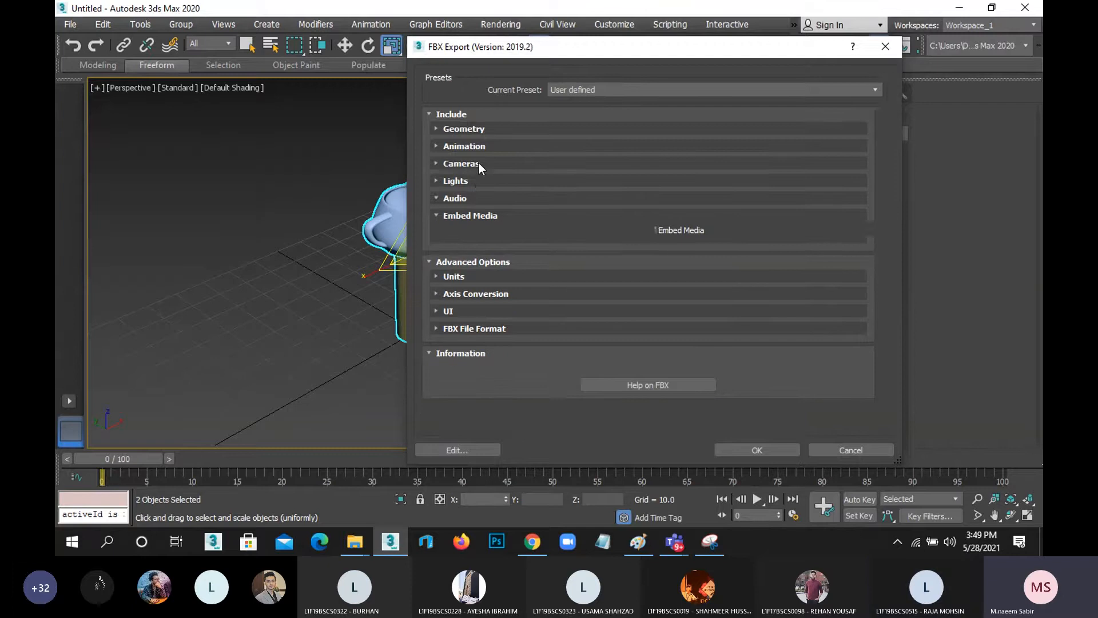
left_click(475, 182)
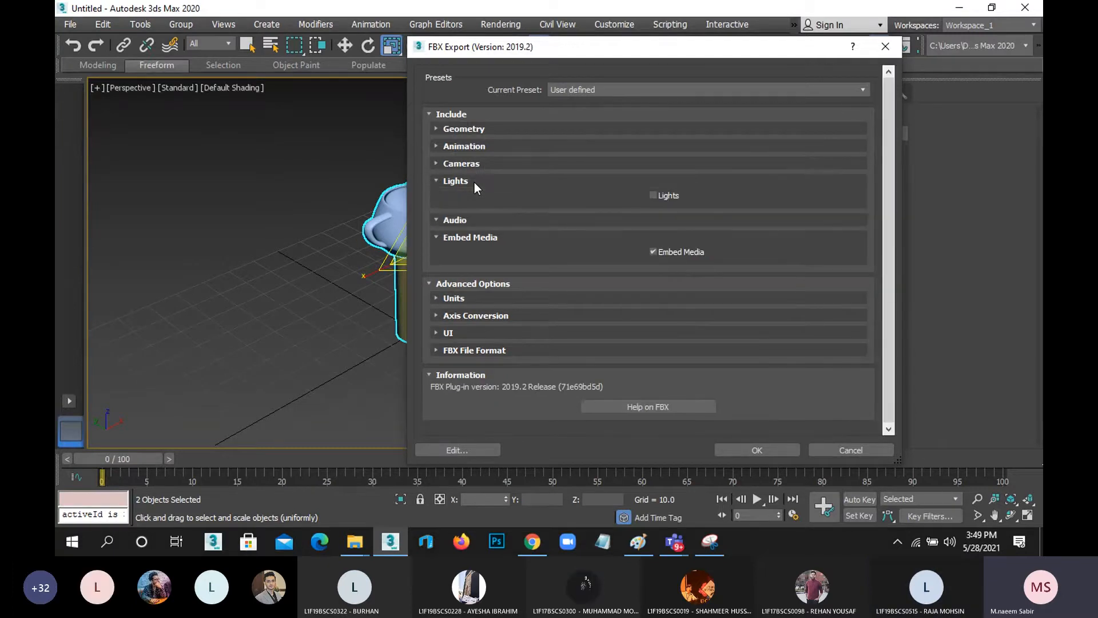
left_click(474, 182)
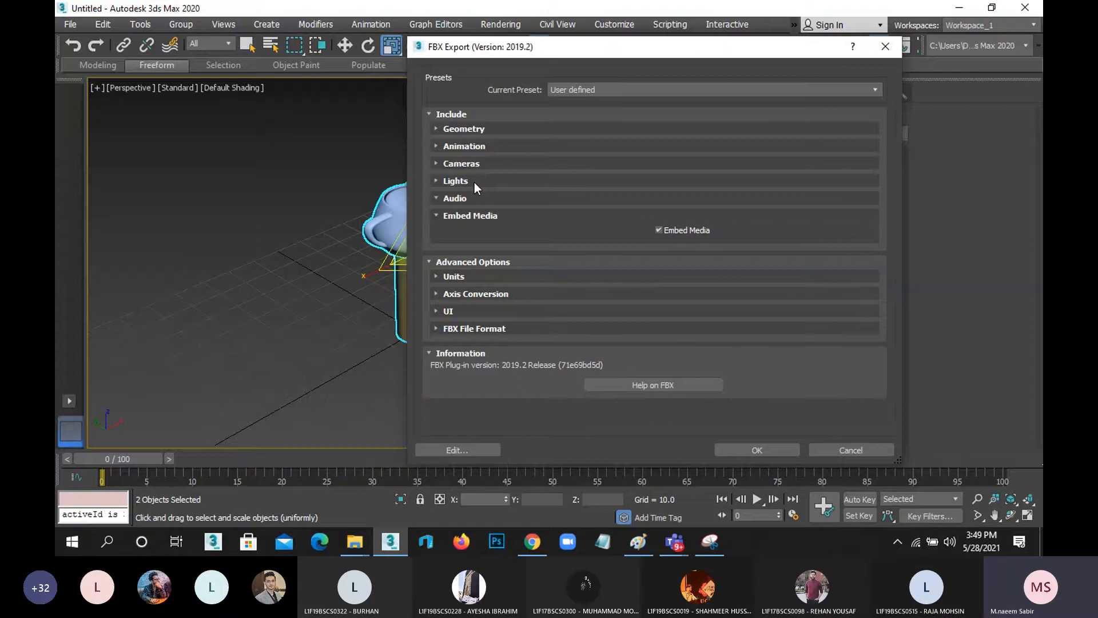
mouse_move(640, 543)
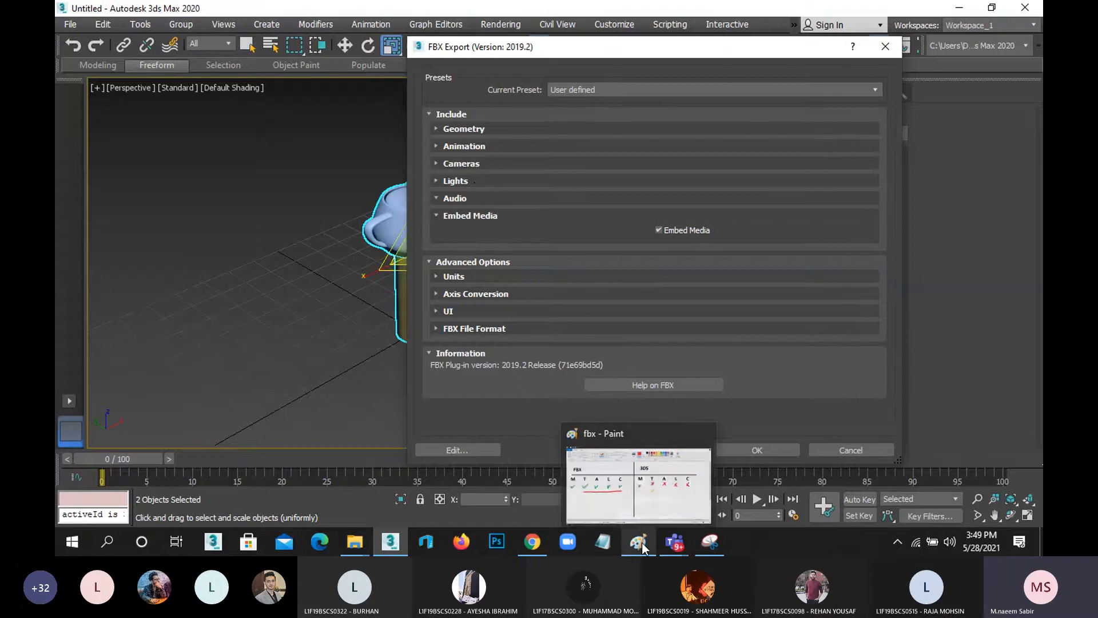
left_click(626, 511)
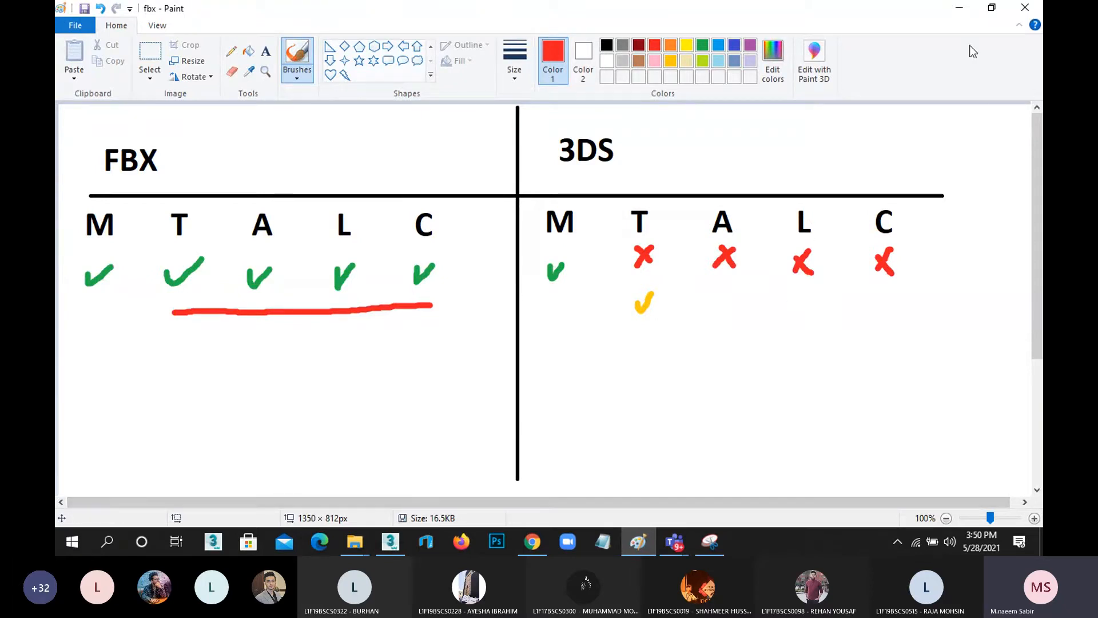
left_click(965, 11)
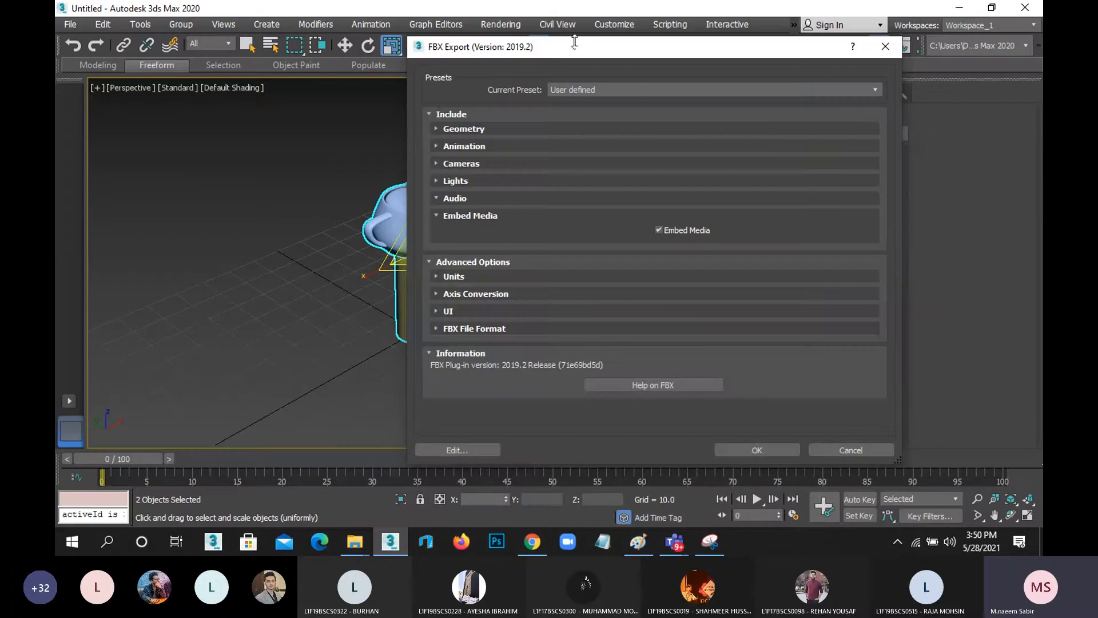
left_click(492, 129)
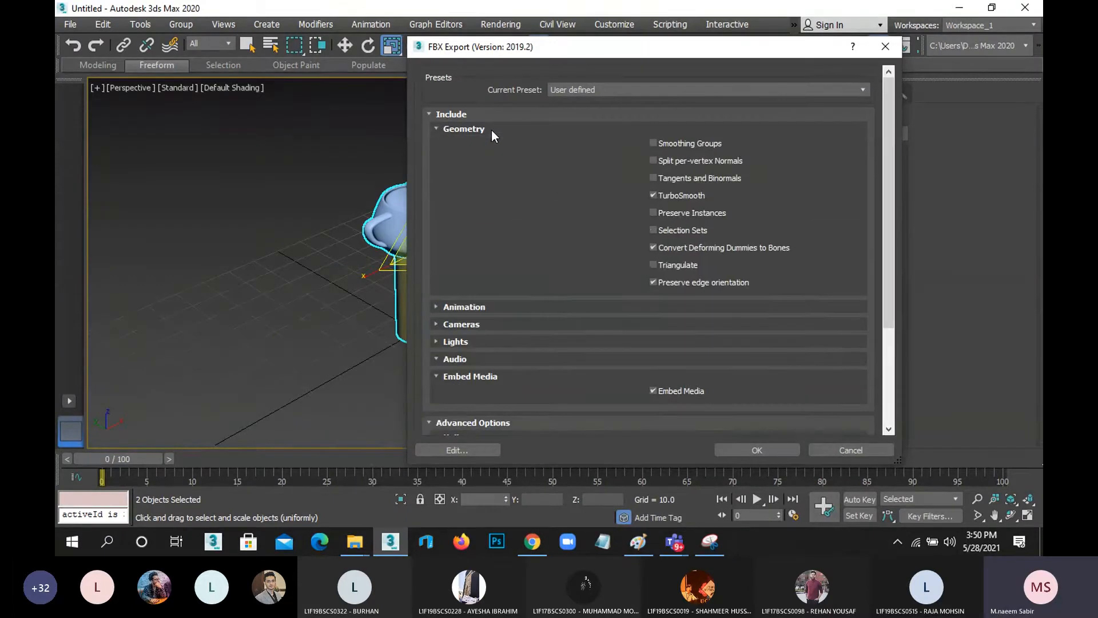
left_click(492, 129)
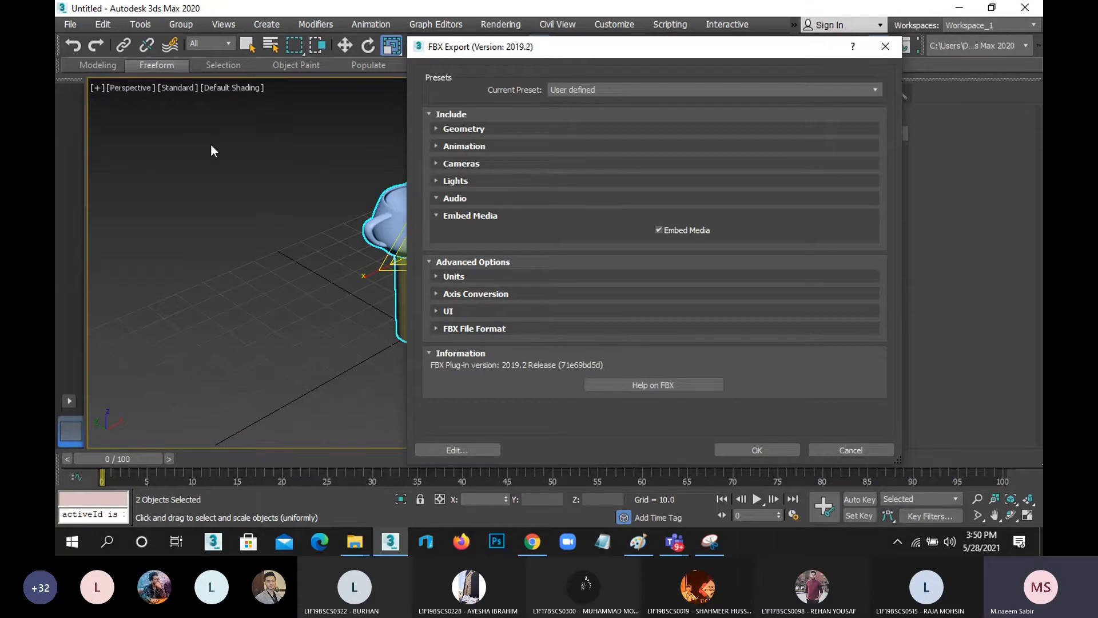
left_click(450, 130)
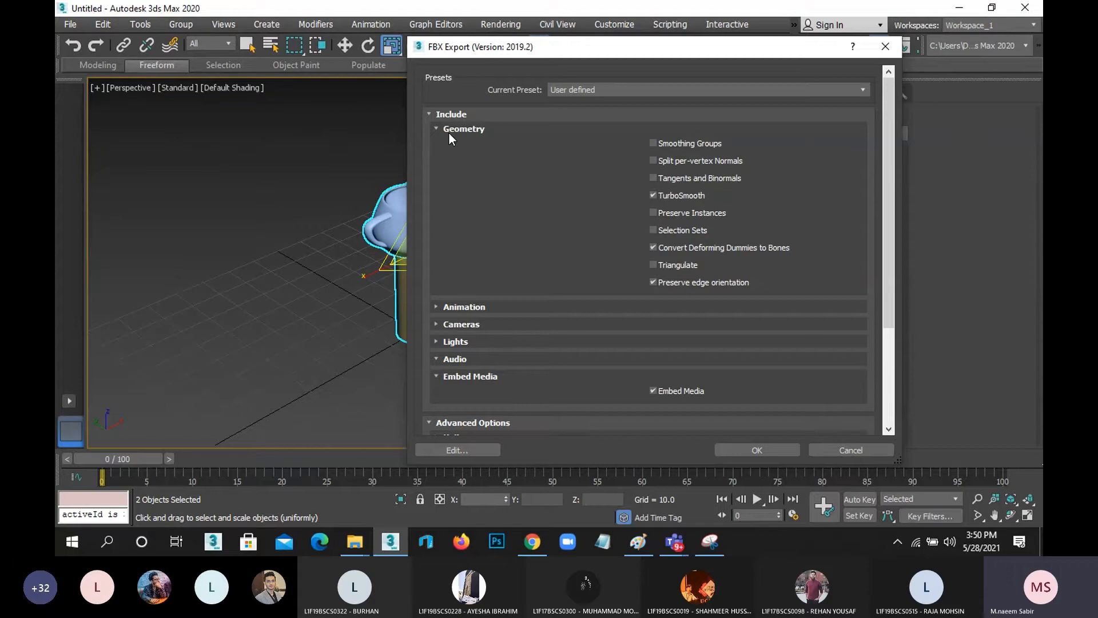
left_click(456, 130)
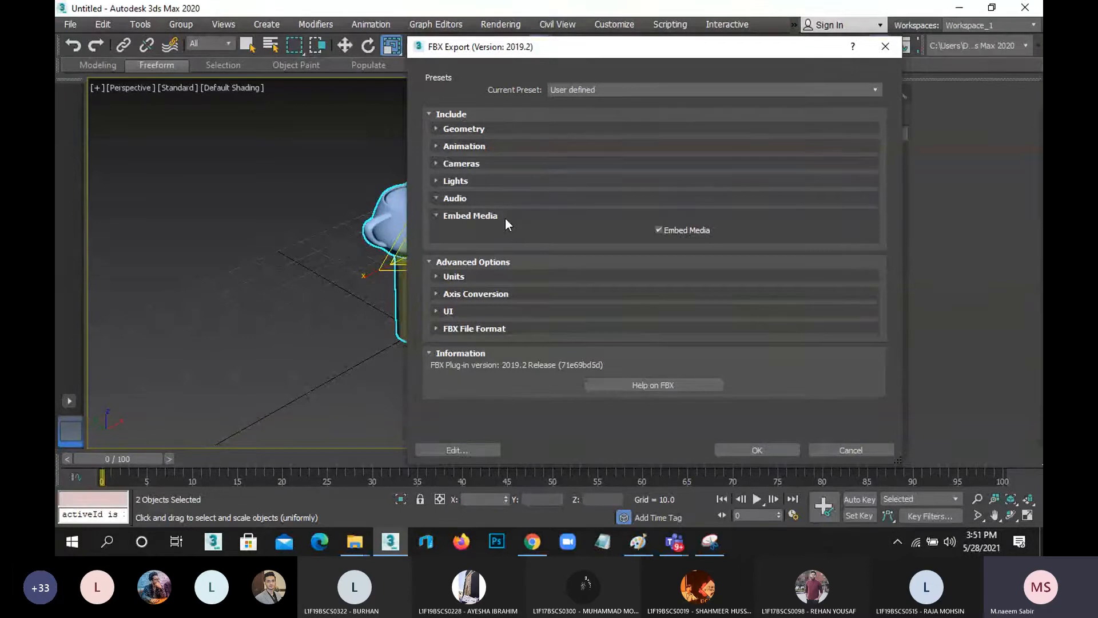
Complete the FBX export with Embed Media enabled
left_click(685, 230)
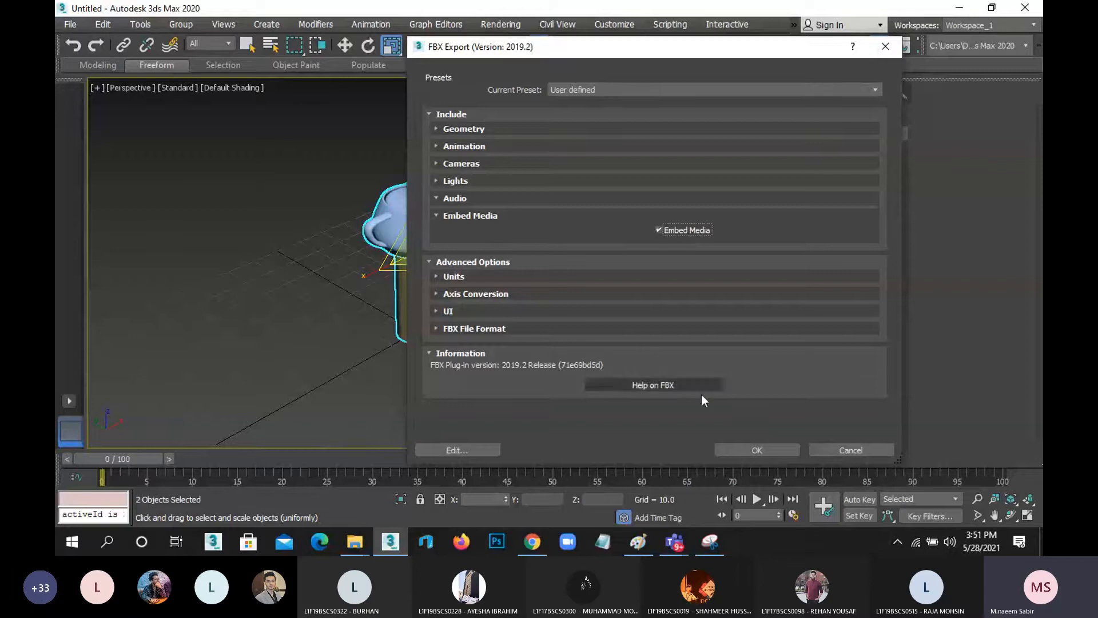
left_click(750, 448)
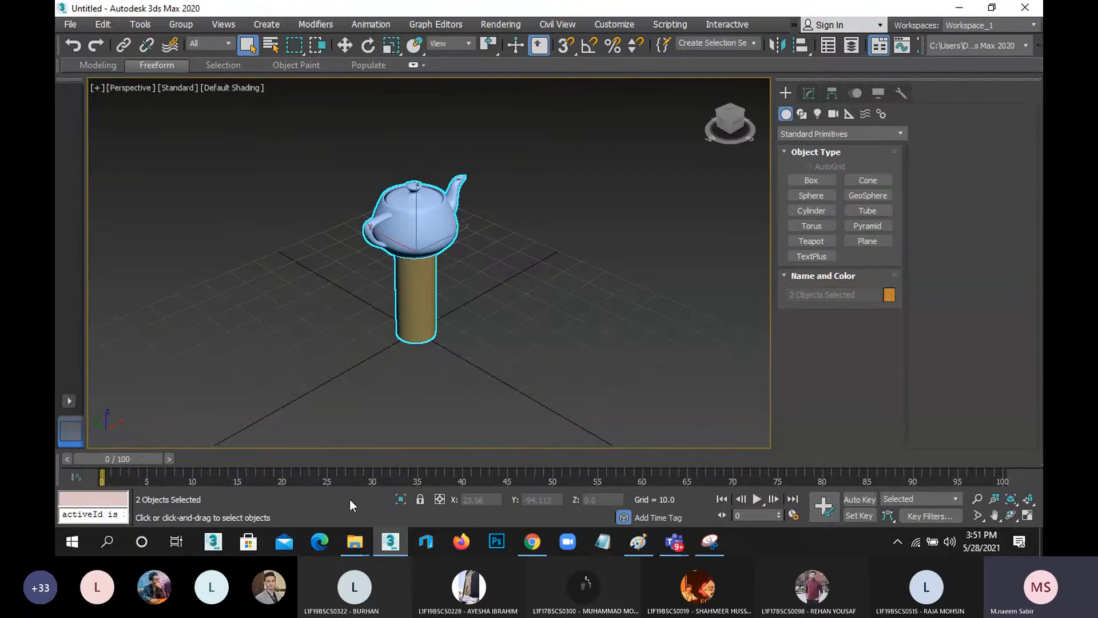
Clear the current selection and delete the teapot and the cylinder from the scene
mouse_move(342, 545)
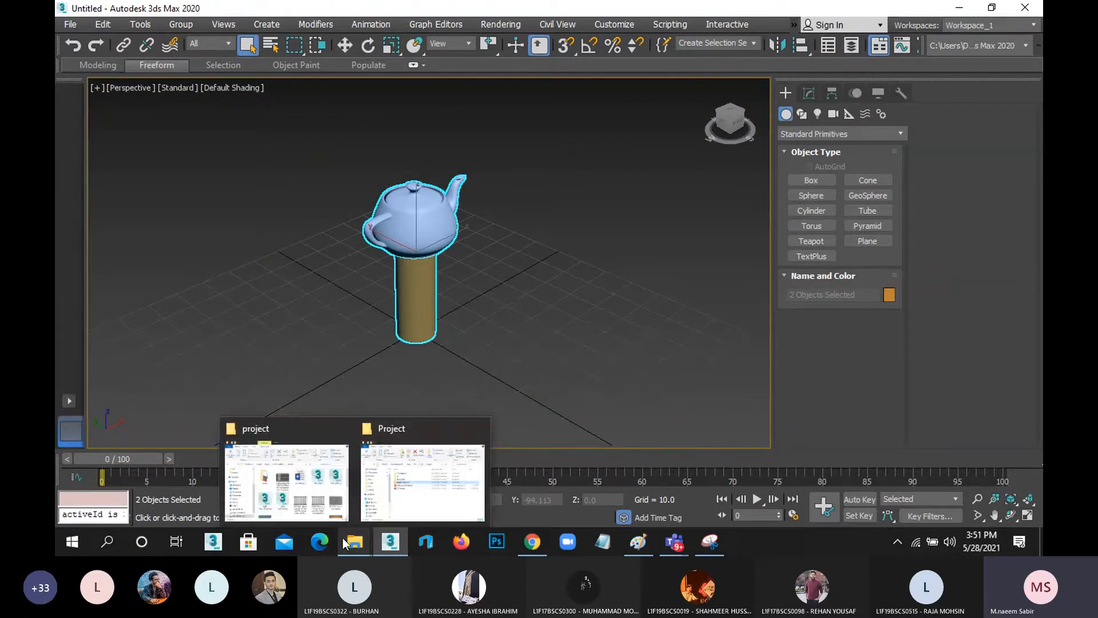
left_click(311, 327)
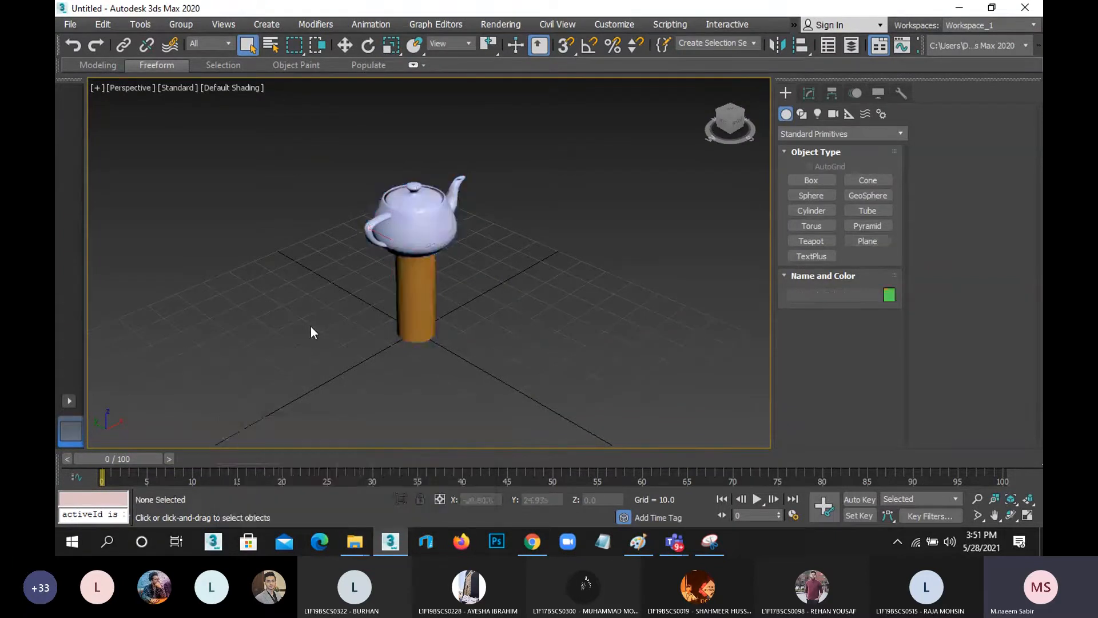
left_click(434, 259)
key("Delete")
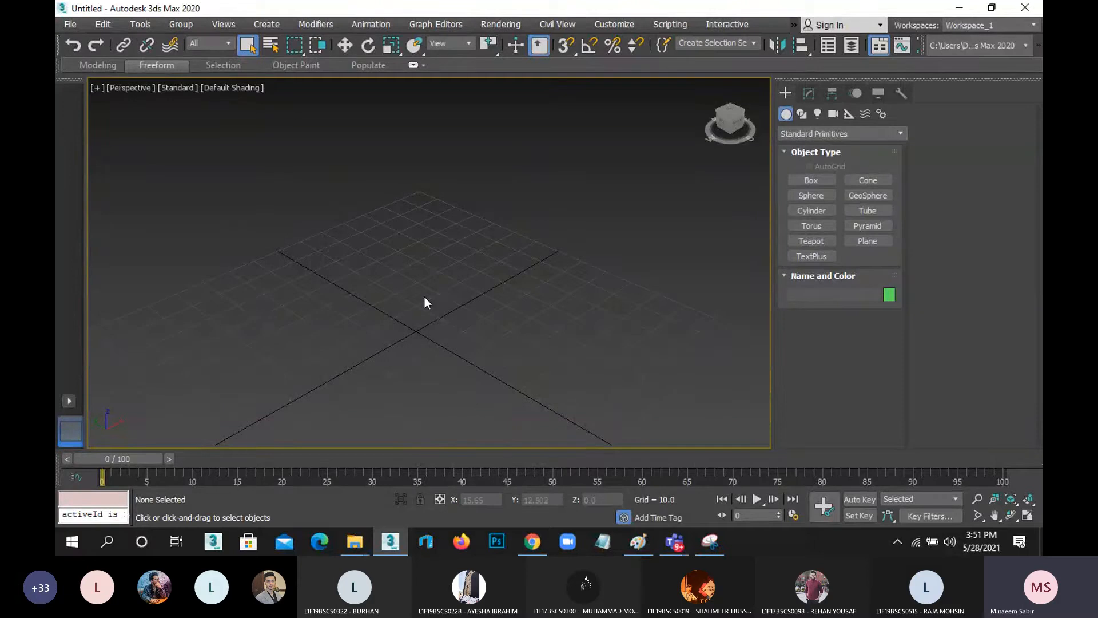
left_click(70, 24)
mouse_move(103, 24)
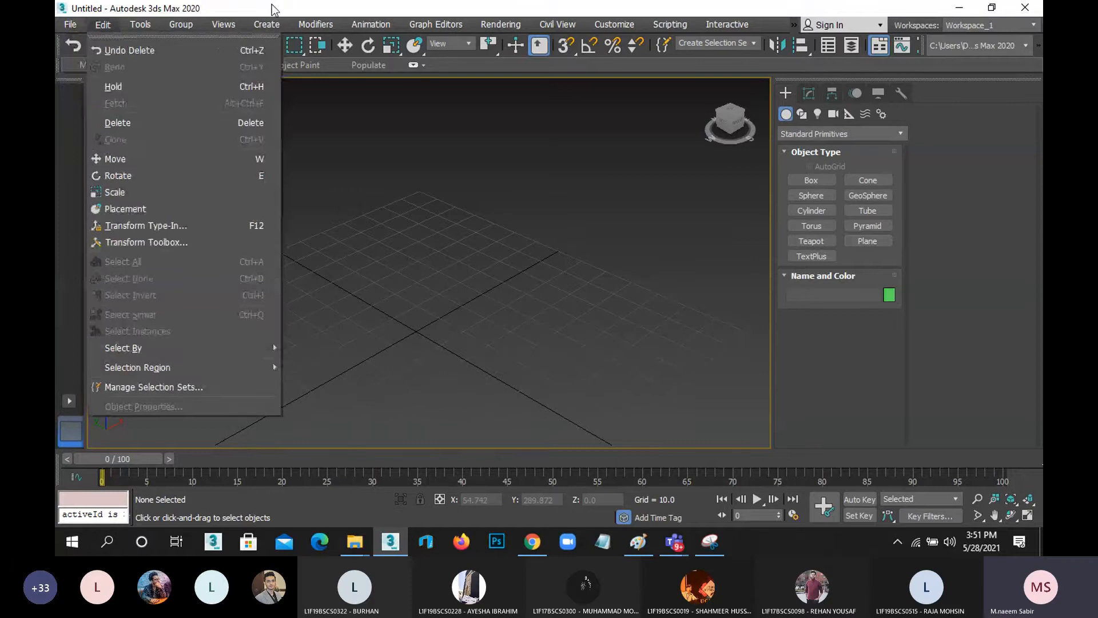
left_click(273, 9)
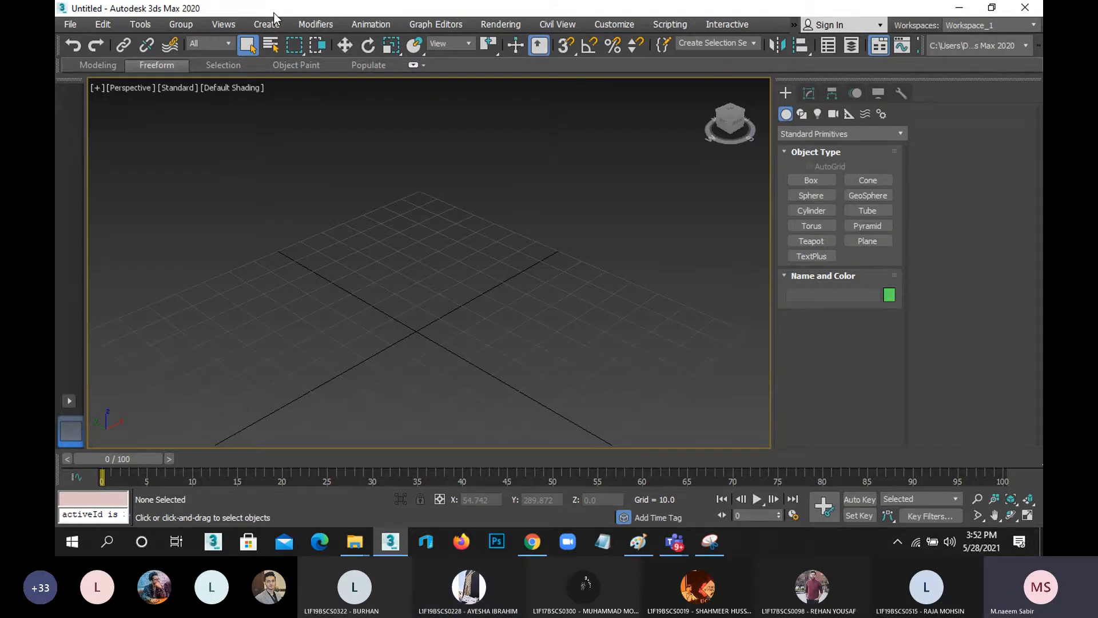
Start importing the abc FBX file from the export folder of the 3ds Max 2020 project and bring up its import options
left_click(71, 25)
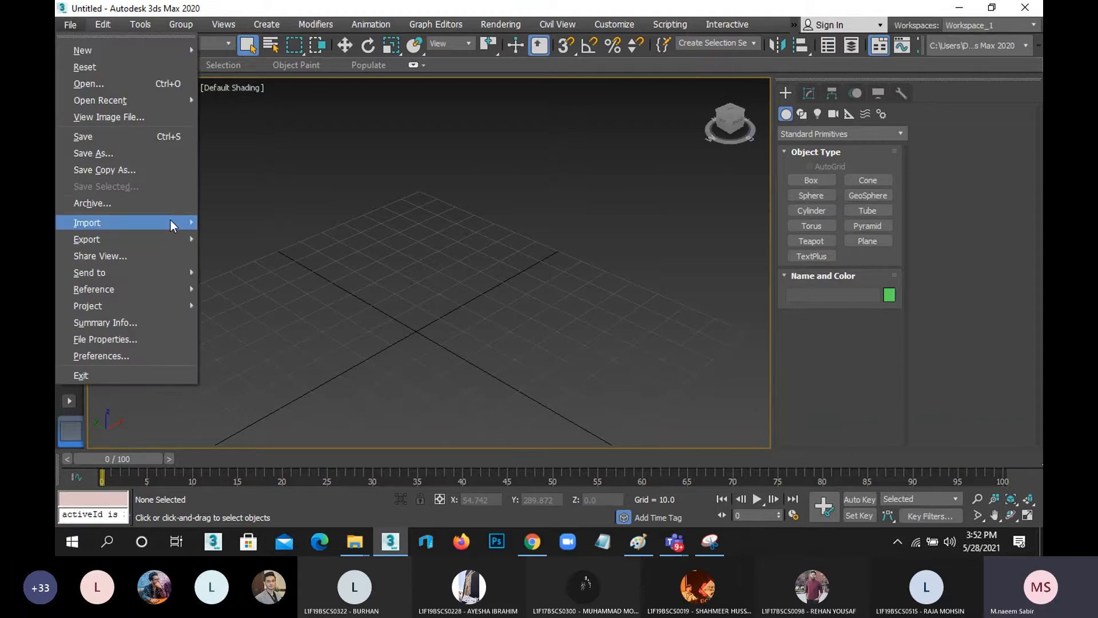
mouse_move(171, 221)
left_click(280, 220)
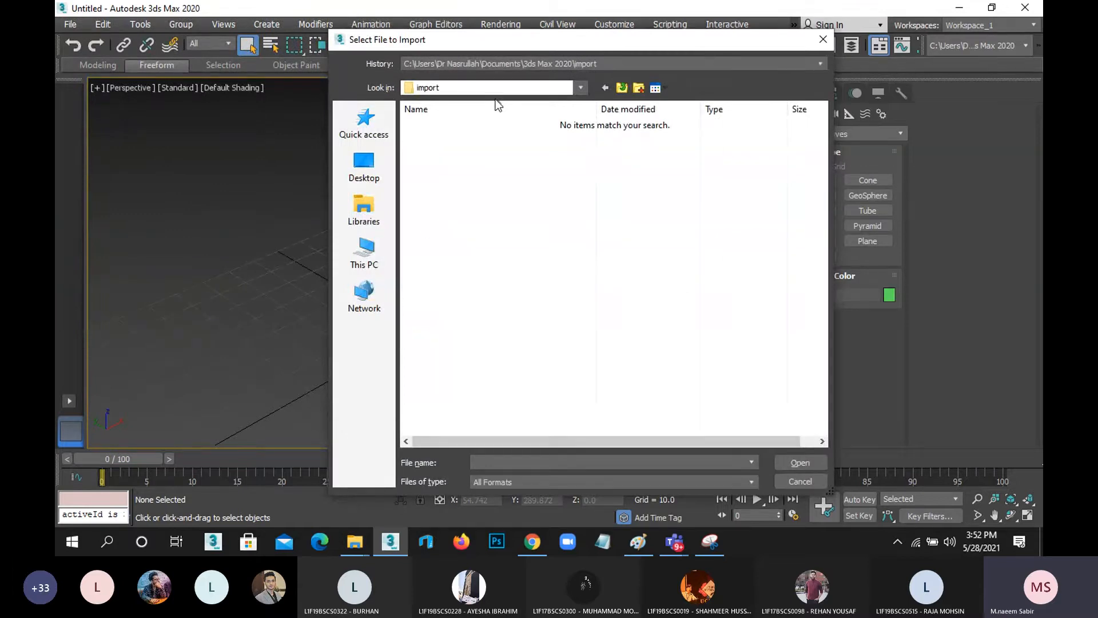
left_click(504, 90)
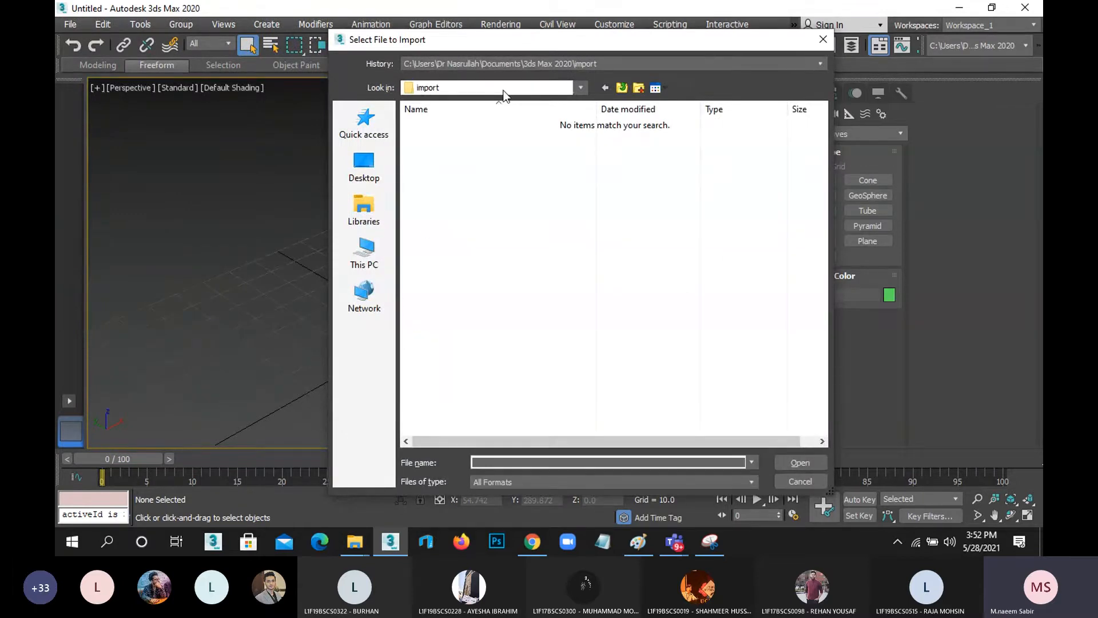
left_click(505, 95)
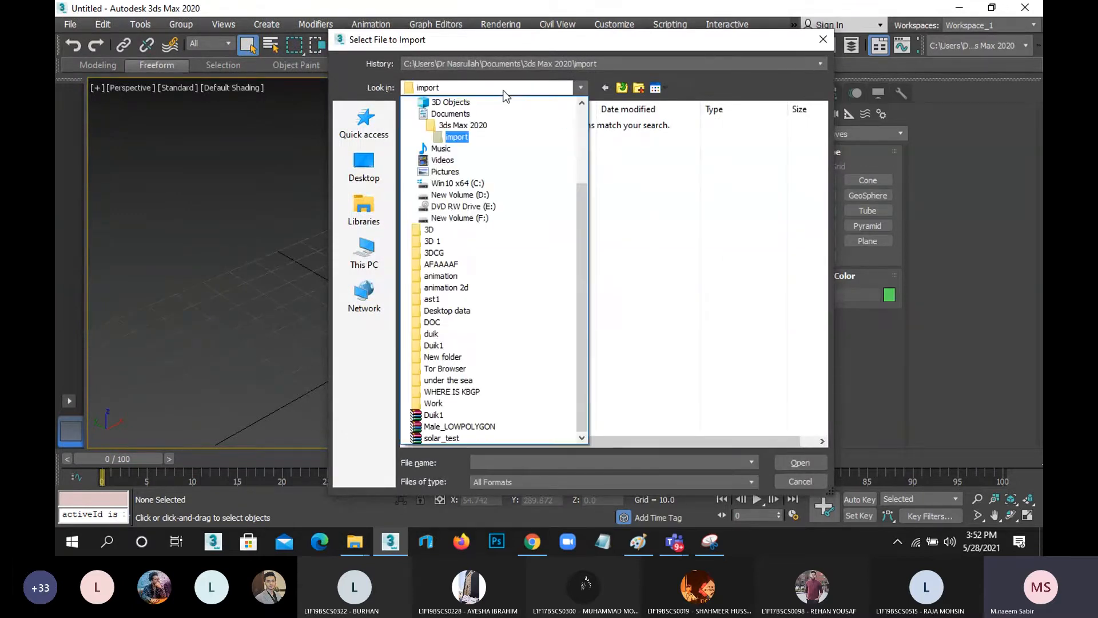
left_click(486, 126)
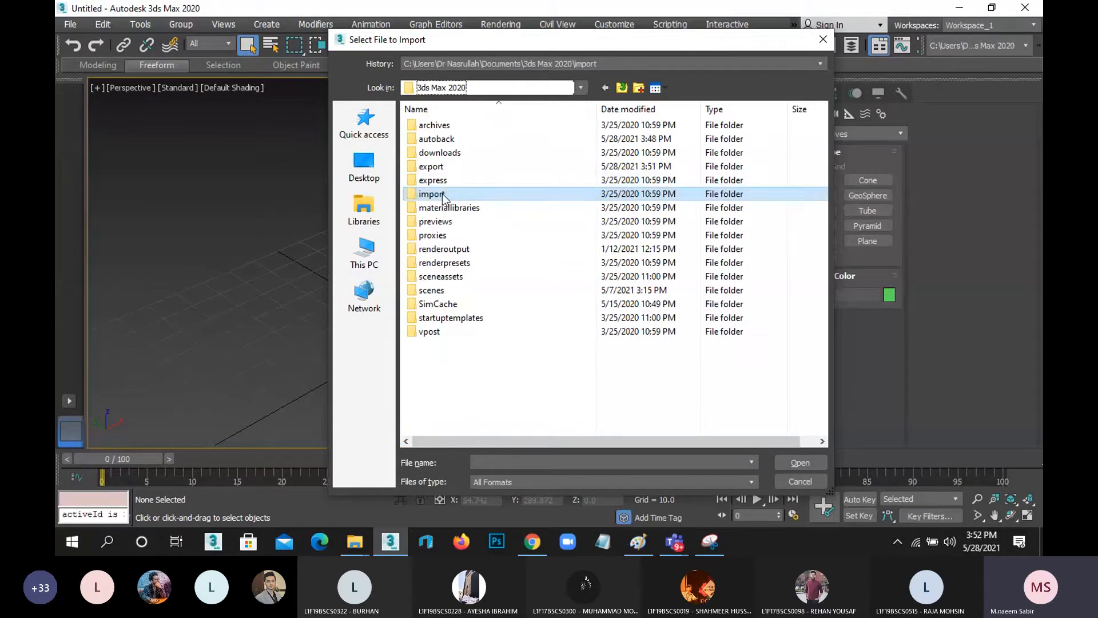
double_click(437, 173)
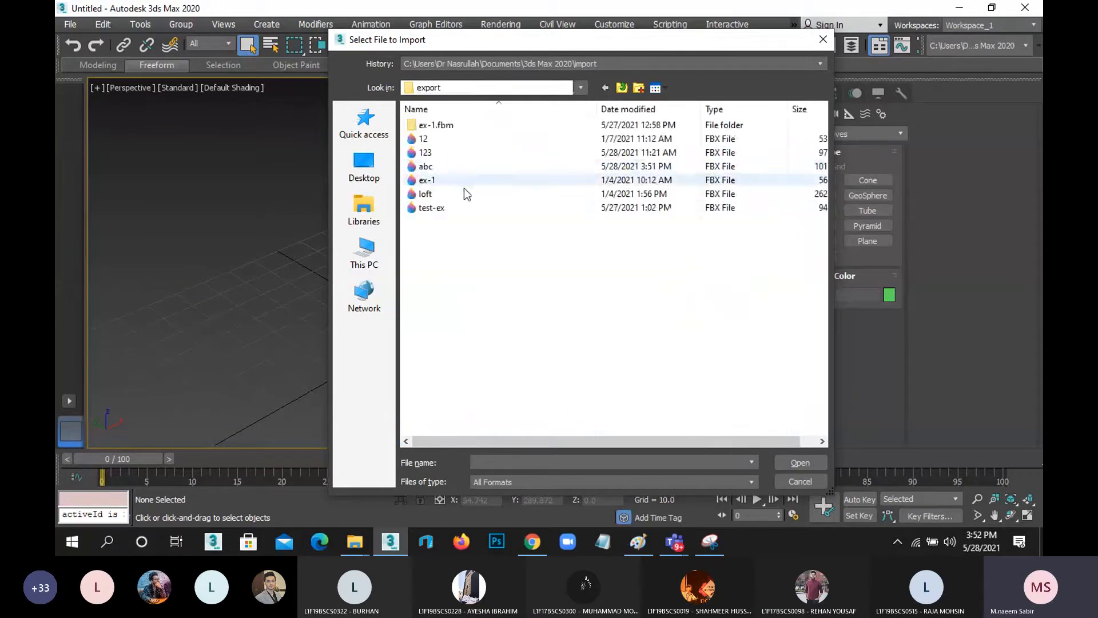
left_click(434, 167)
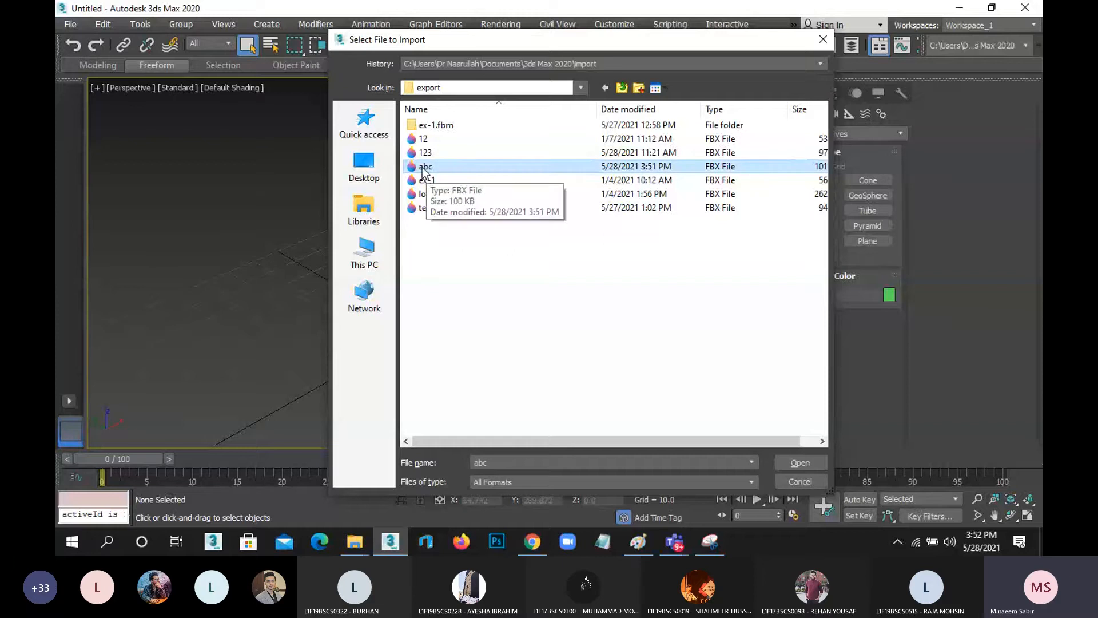
double_click(424, 167)
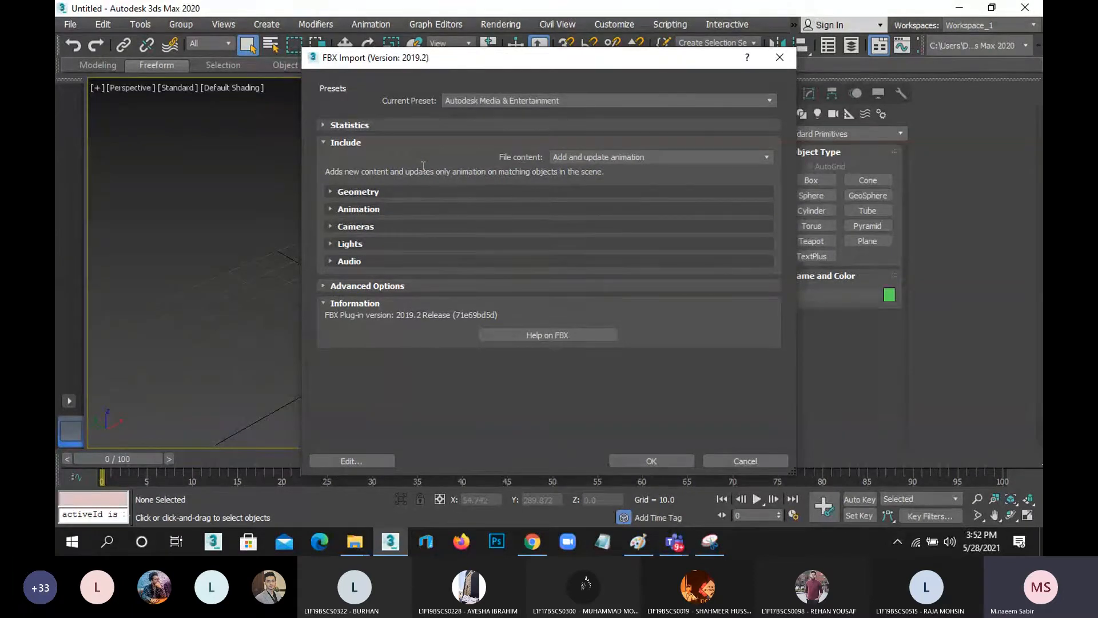
Look over the Animation and Lights import options and complete the FBX import with the current settings
left_click(369, 211)
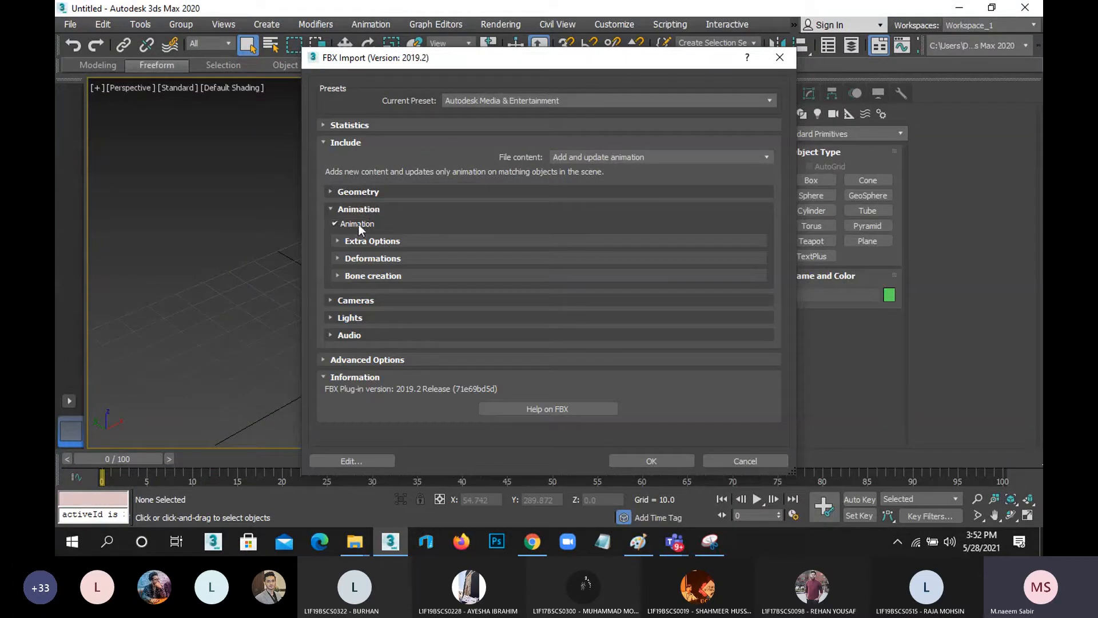
left_click(365, 209)
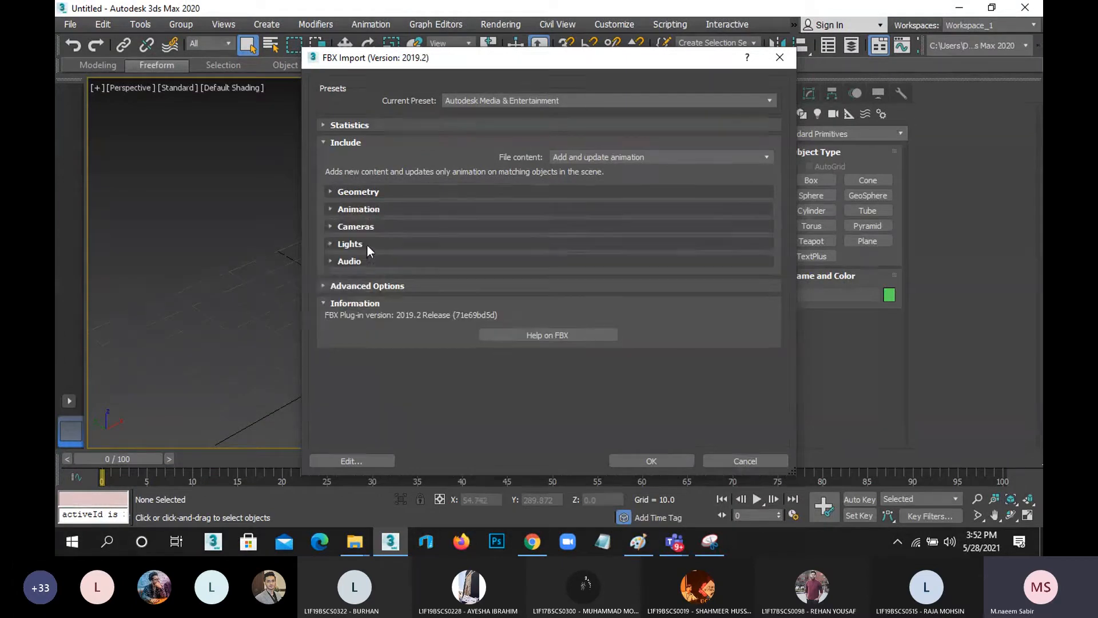
left_click(368, 246)
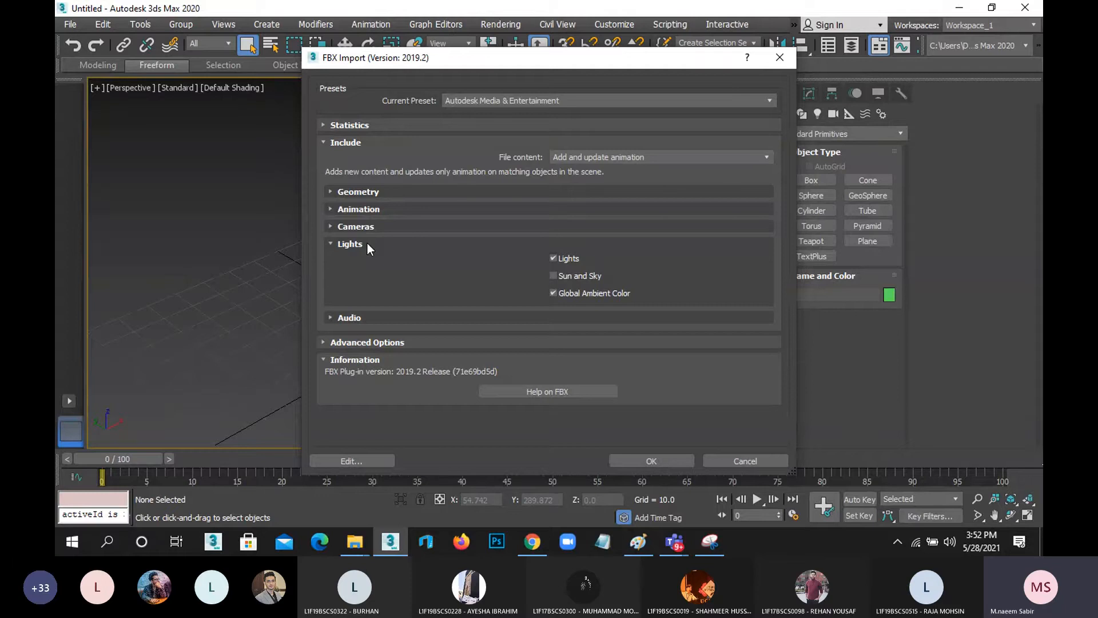
left_click(368, 244)
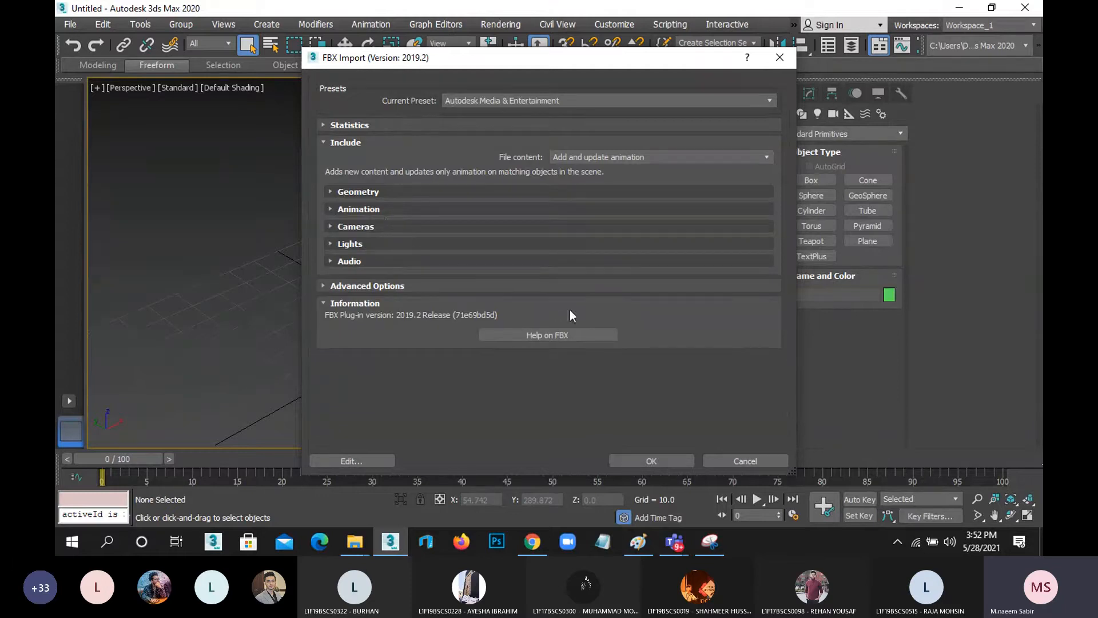
left_click(658, 457)
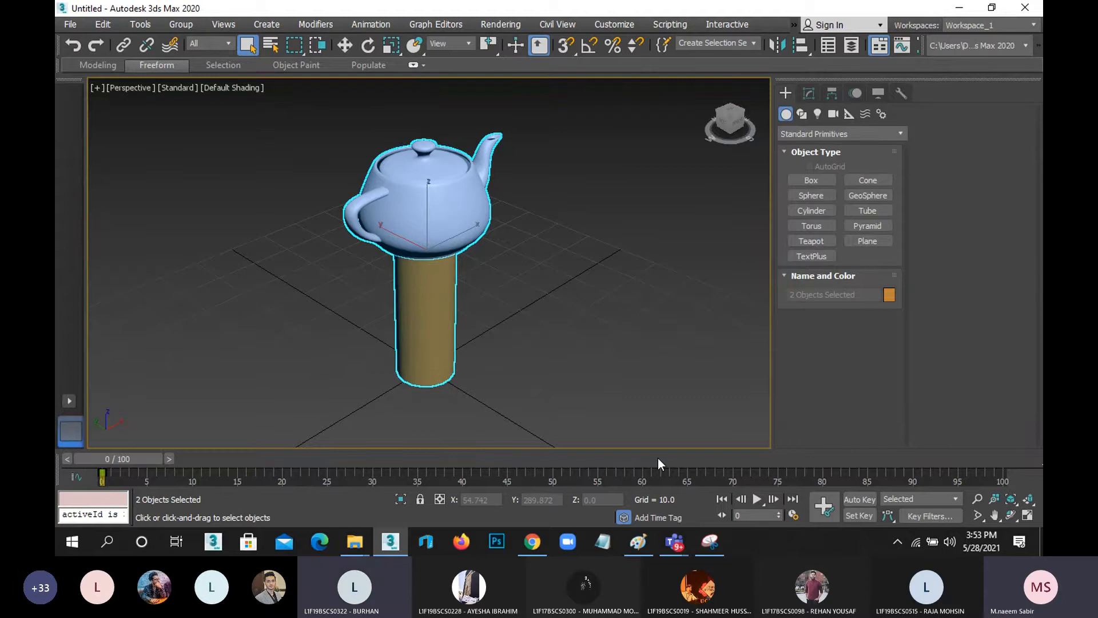
Check that the imported teapot is selectable on its own, and delete both the teapot and the cylinder from the scene
left_click(501, 338)
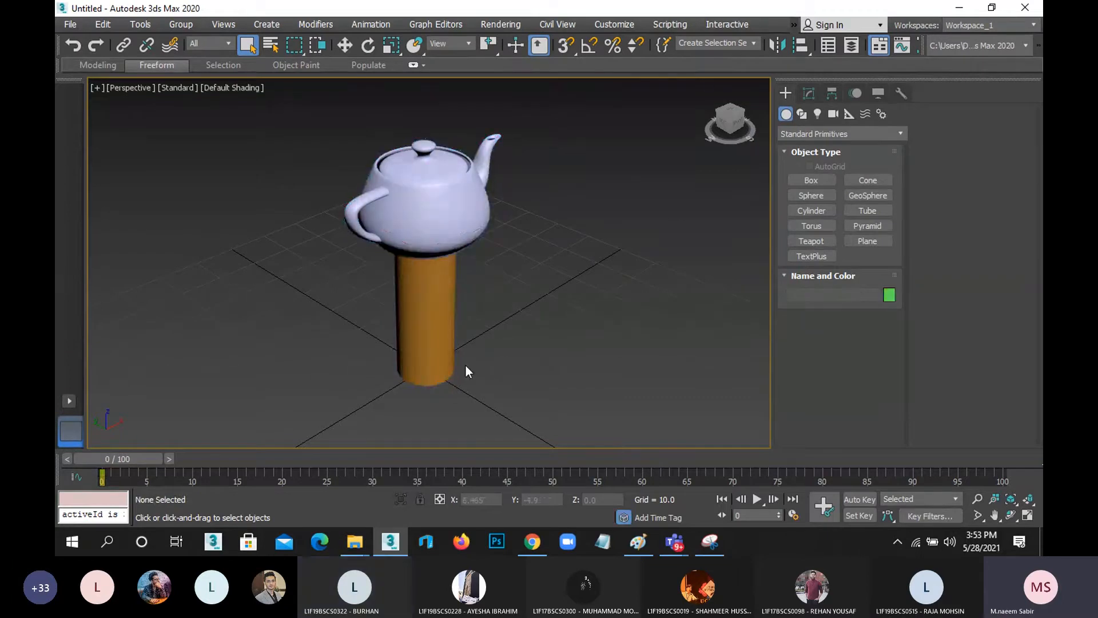
left_click(434, 254)
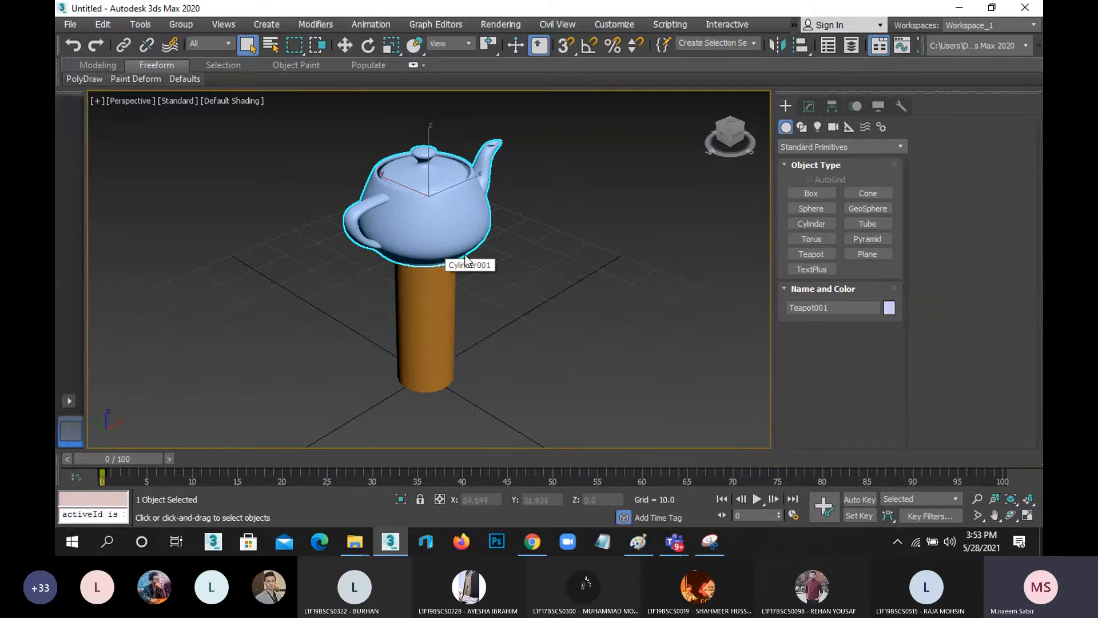
left_click(530, 236)
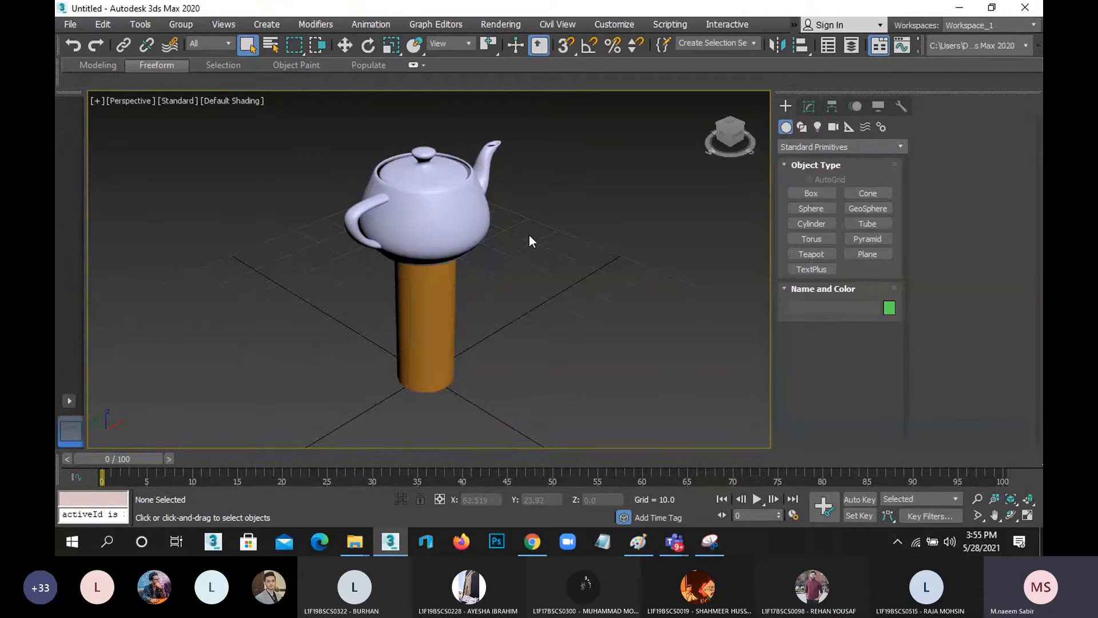
left_click_drag(267, 183, 519, 328)
key("Delete")
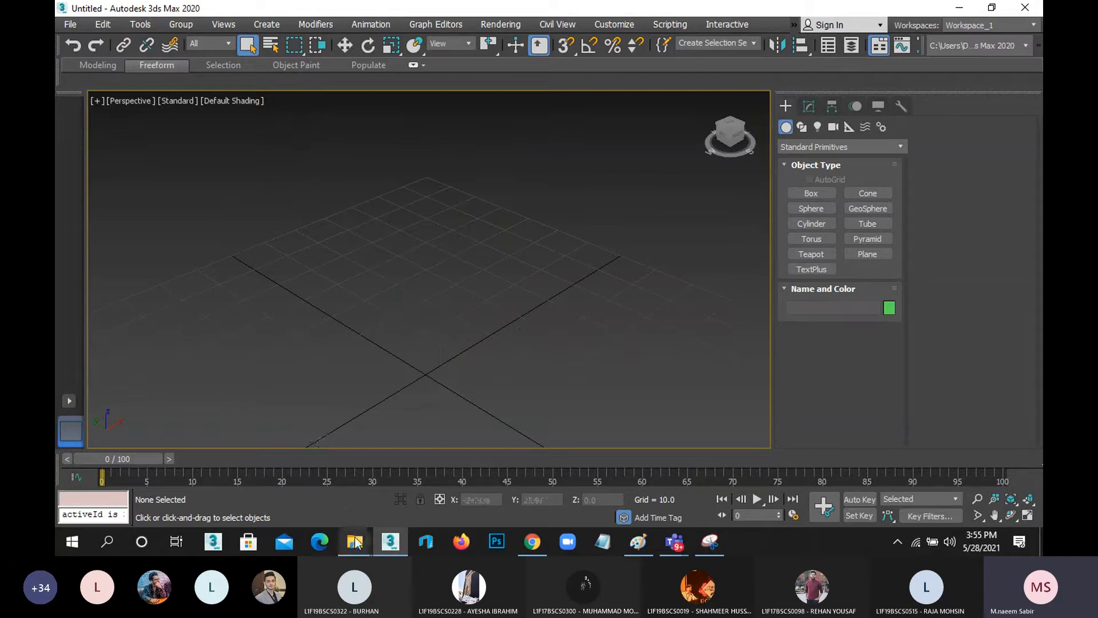
Open the 4IND ONLY scene from the project folder in File Explorer into 3ds Max, continuing despite missing DLLs and external files
mouse_move(355, 541)
left_click(317, 491)
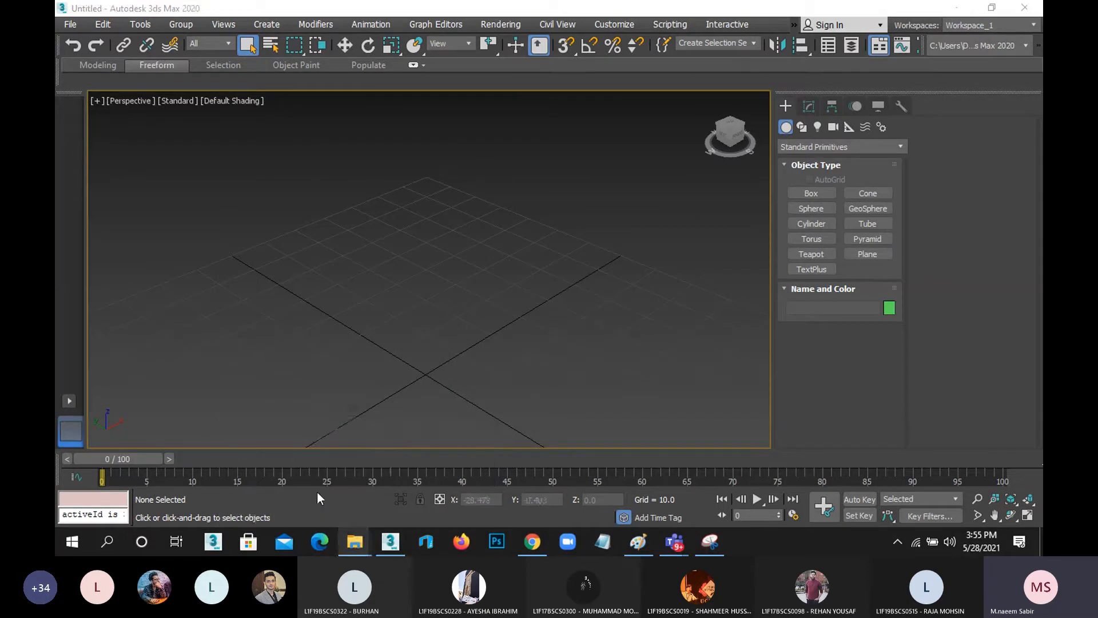
double_click(520, 189)
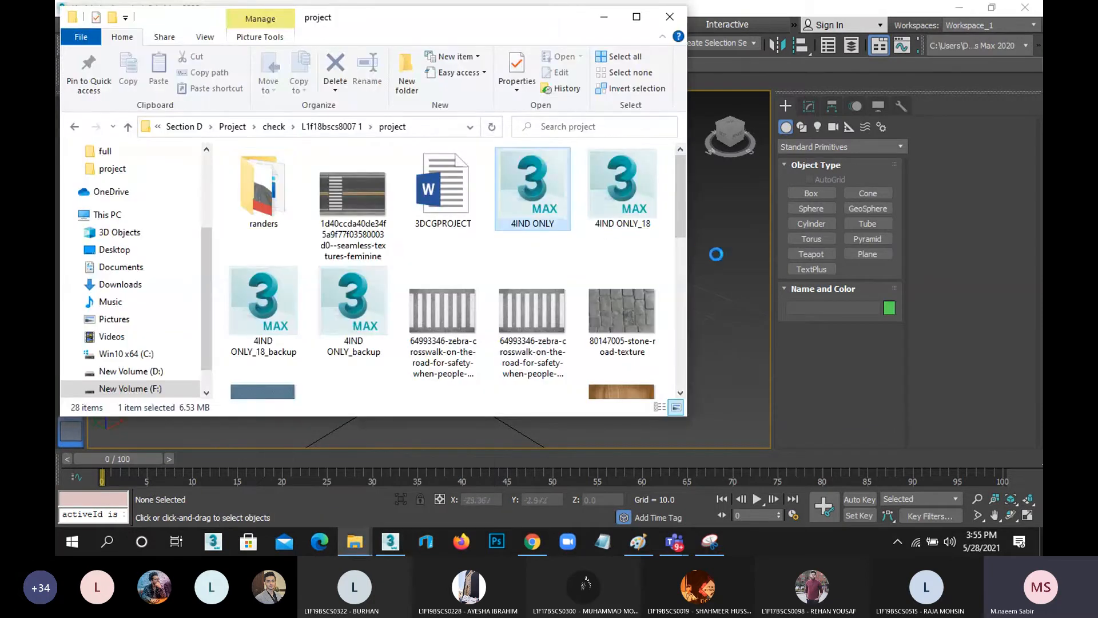
left_click_drag(739, 236, 729, 232)
left_click(738, 241)
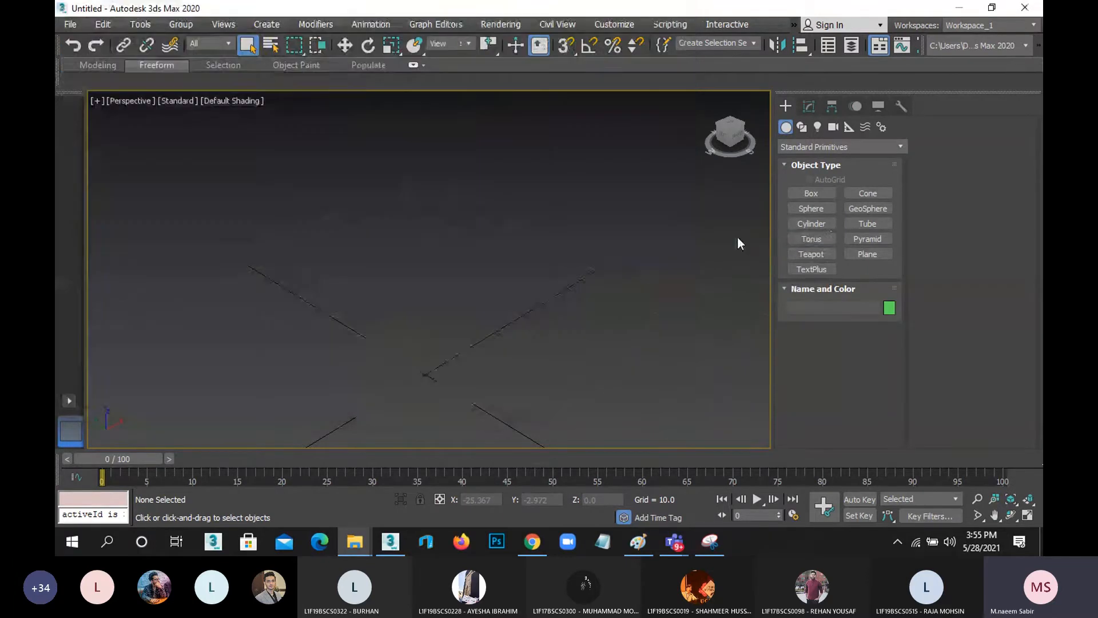
left_click(540, 299)
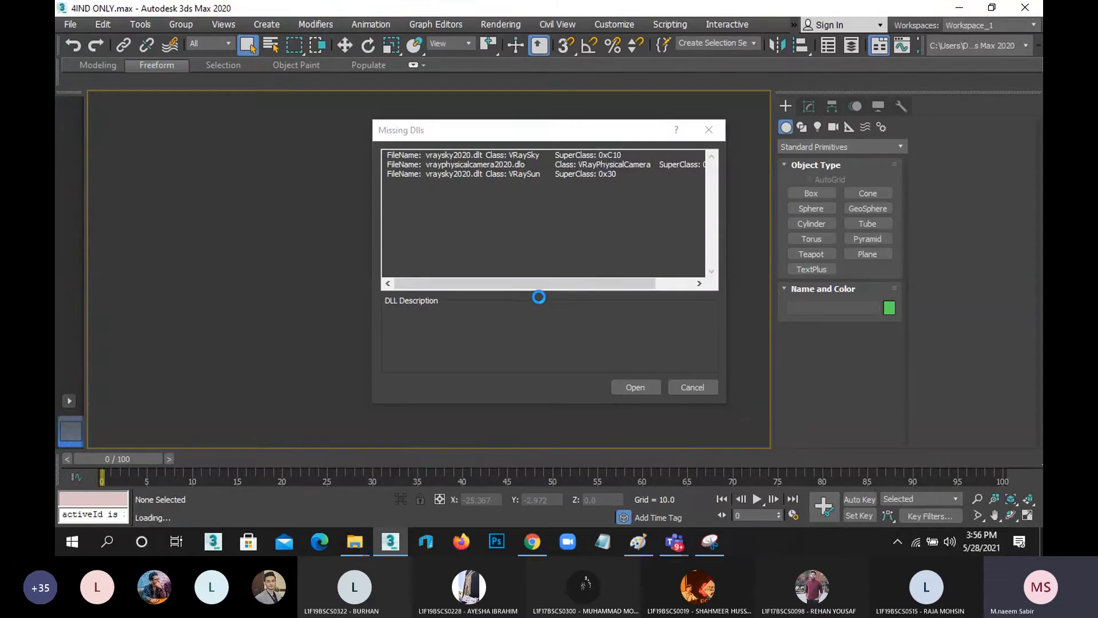
left_click(634, 386)
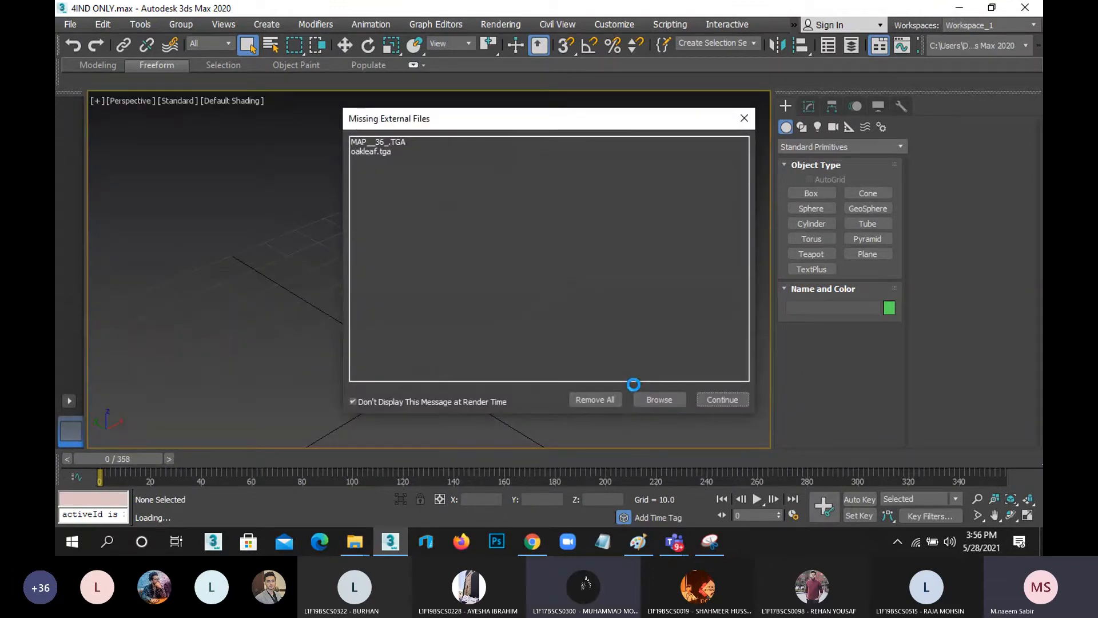
left_click(710, 399)
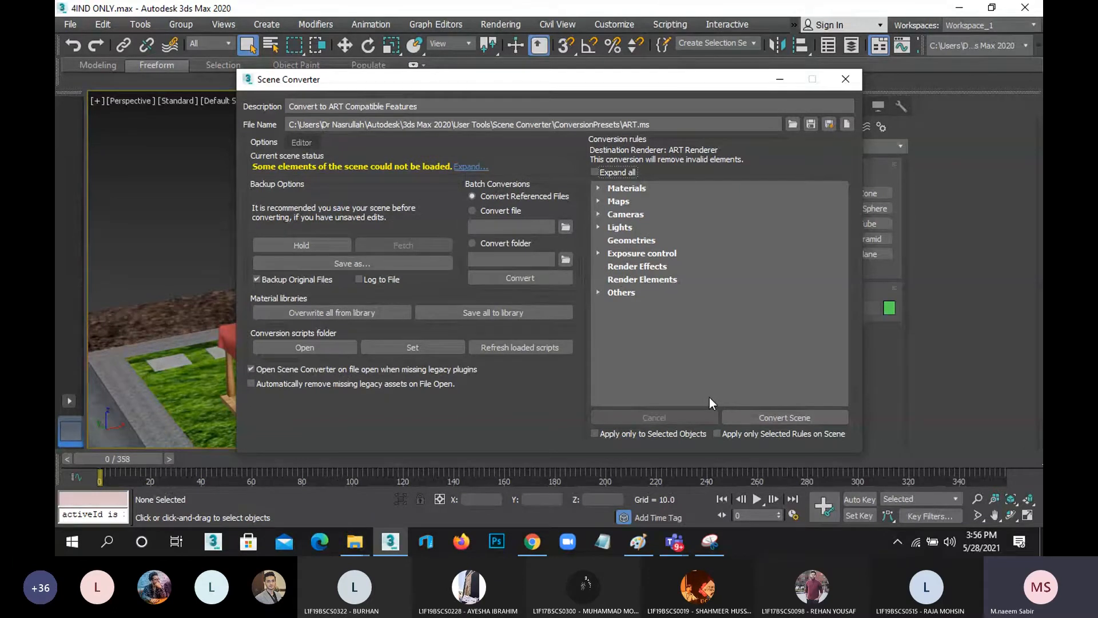
Convert the loaded scene to ART compatible features with the Scene Converter and close the converter
left_click(778, 414)
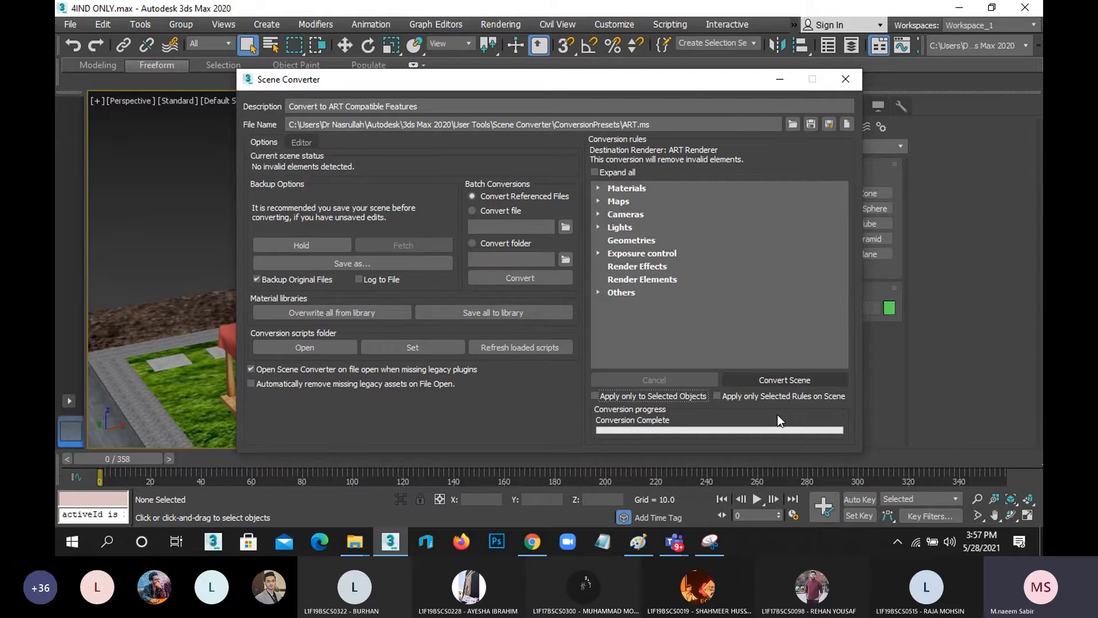
left_click(781, 380)
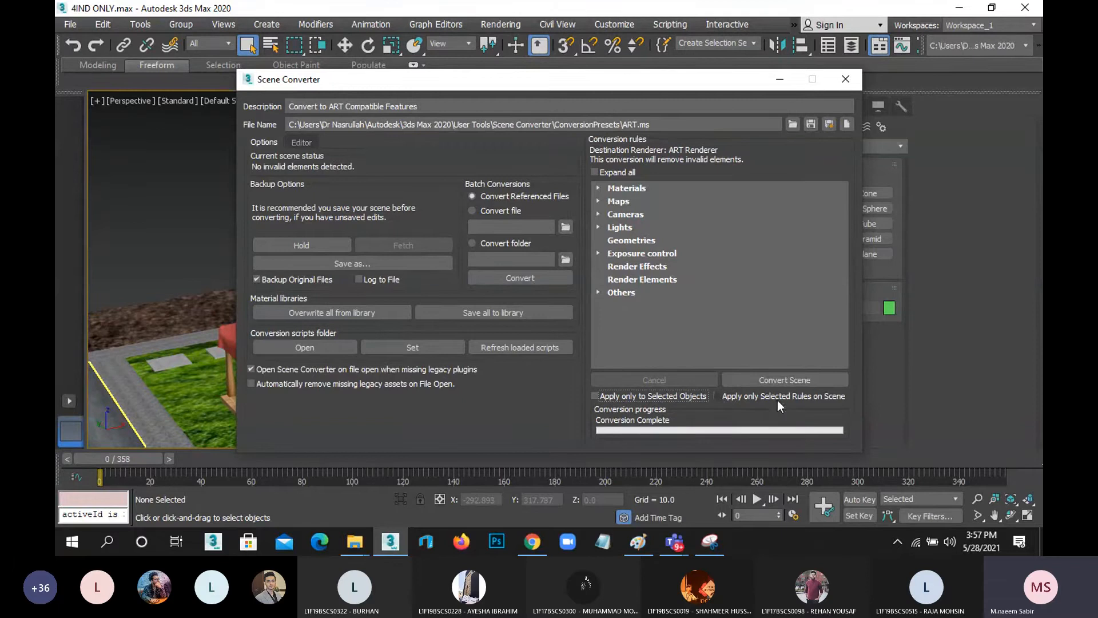
left_click(845, 79)
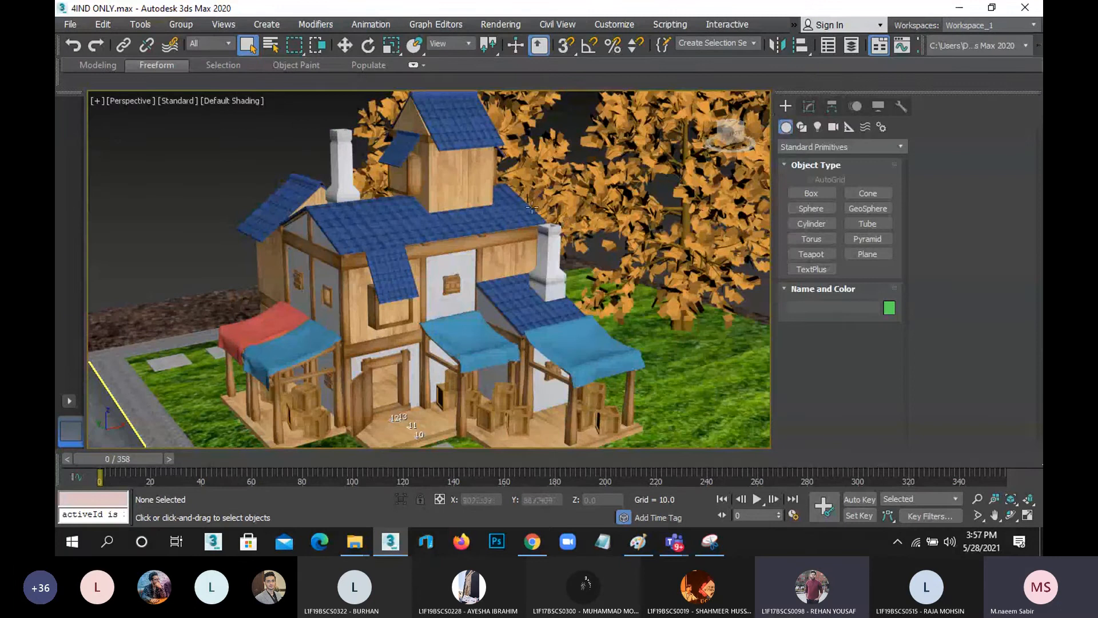
Start merging another 3ds Max file into the 4IND ONLY house scene
scroll(531, 207, "down", 5)
scroll(531, 207, "up", 3)
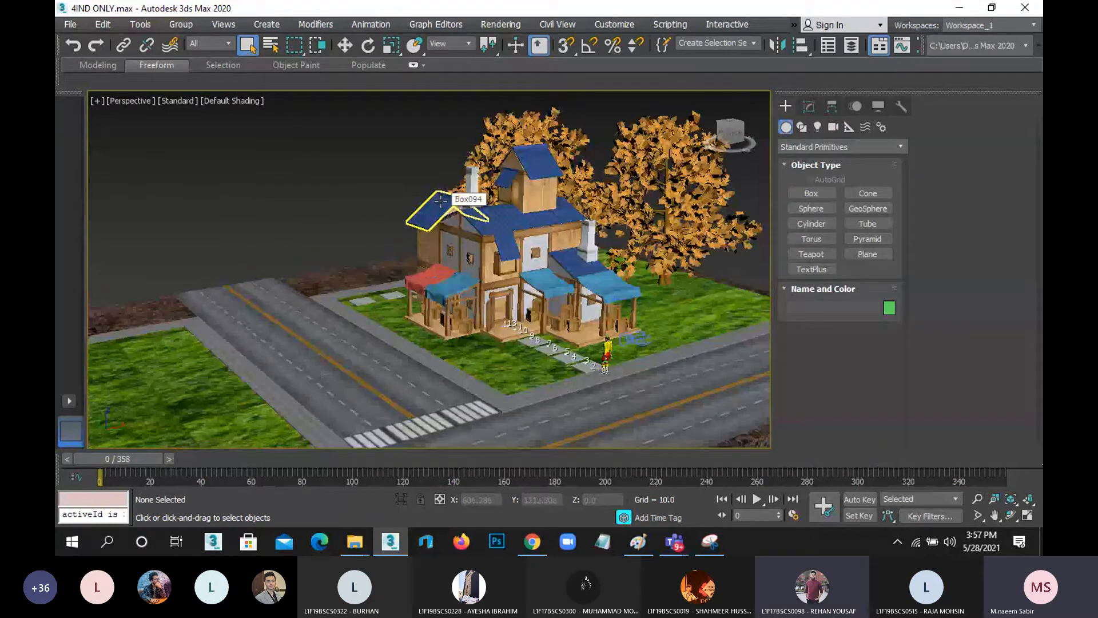
middle_click_drag(440, 201, 449, 198)
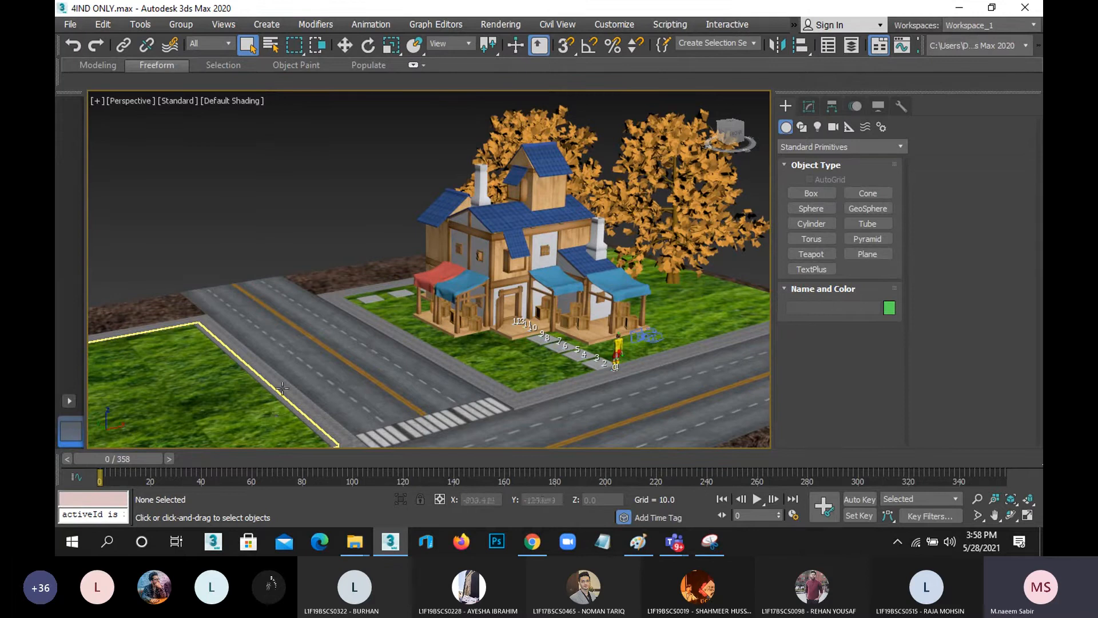
middle_click_drag(352, 248, 407, 235)
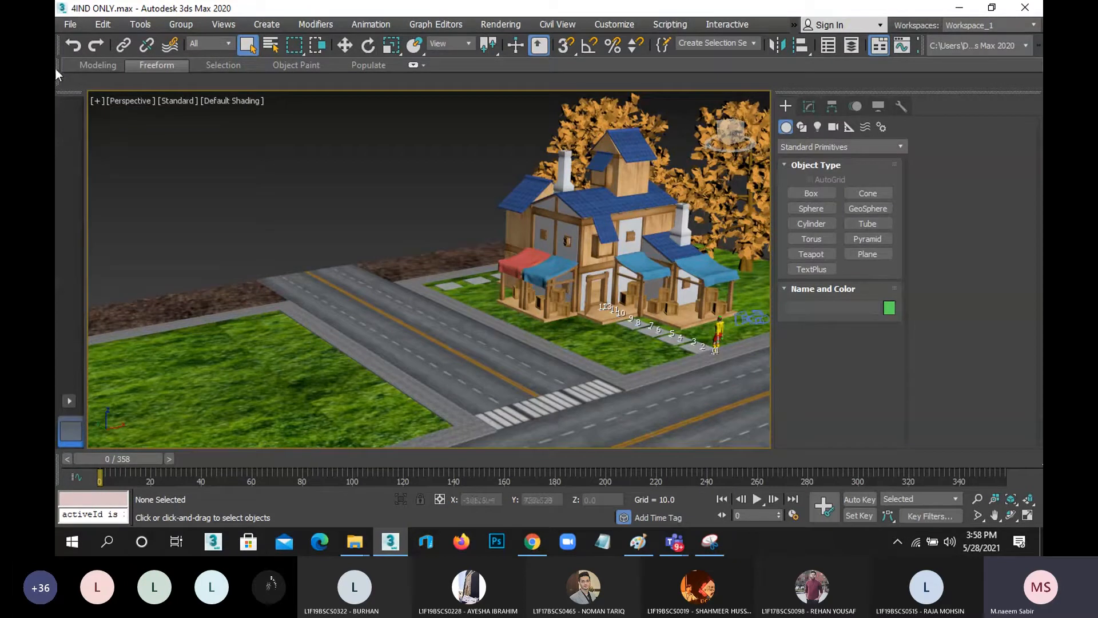
left_click(69, 25)
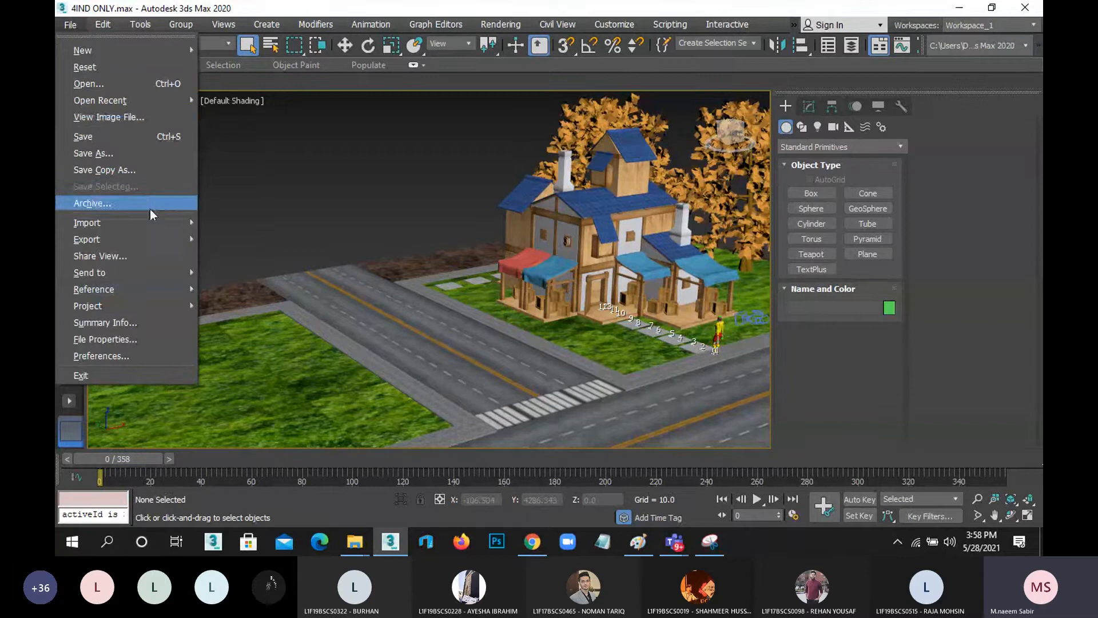
mouse_move(142, 223)
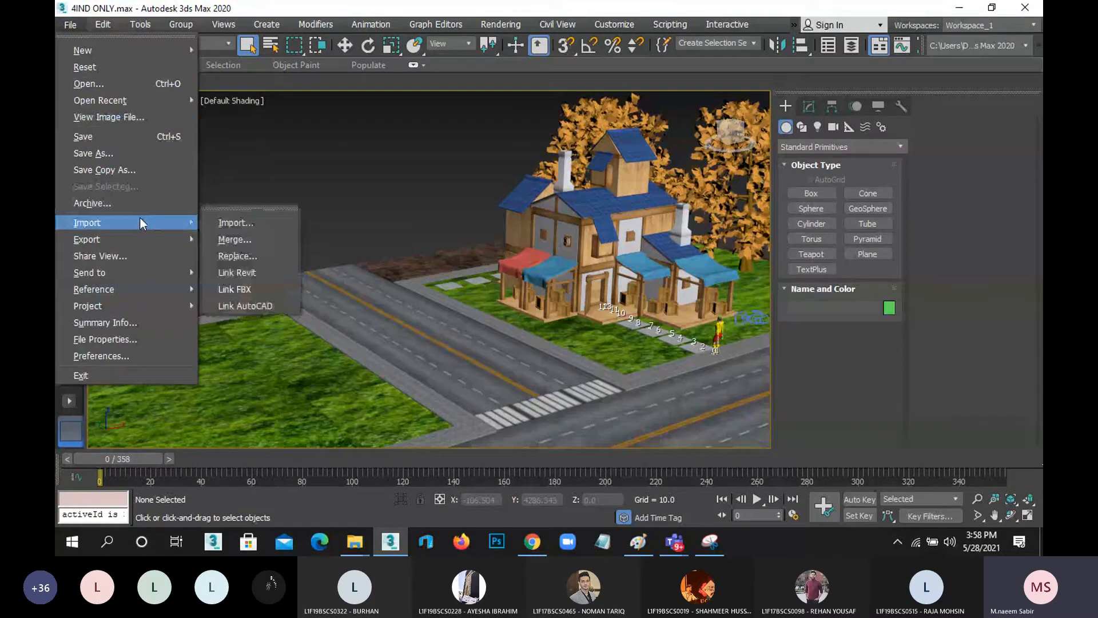
left_click(262, 239)
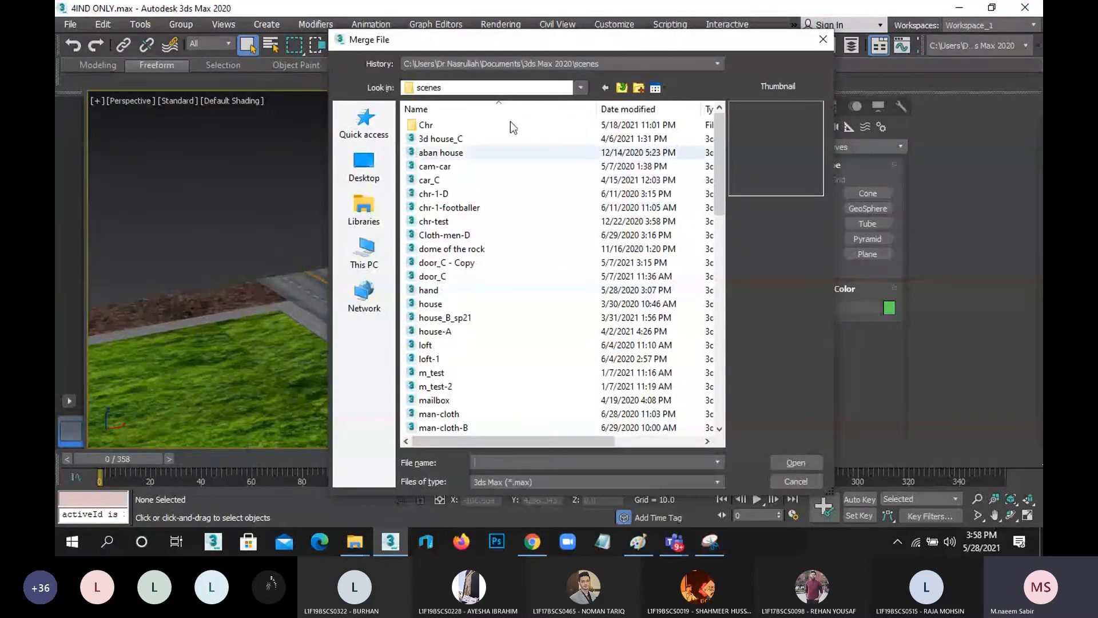
Preview several files in the scenes folder, including 3d house_C, chr-1-D and dome of the rock, and choose house-A to merge
left_click_drag(611, 42, 520, 37)
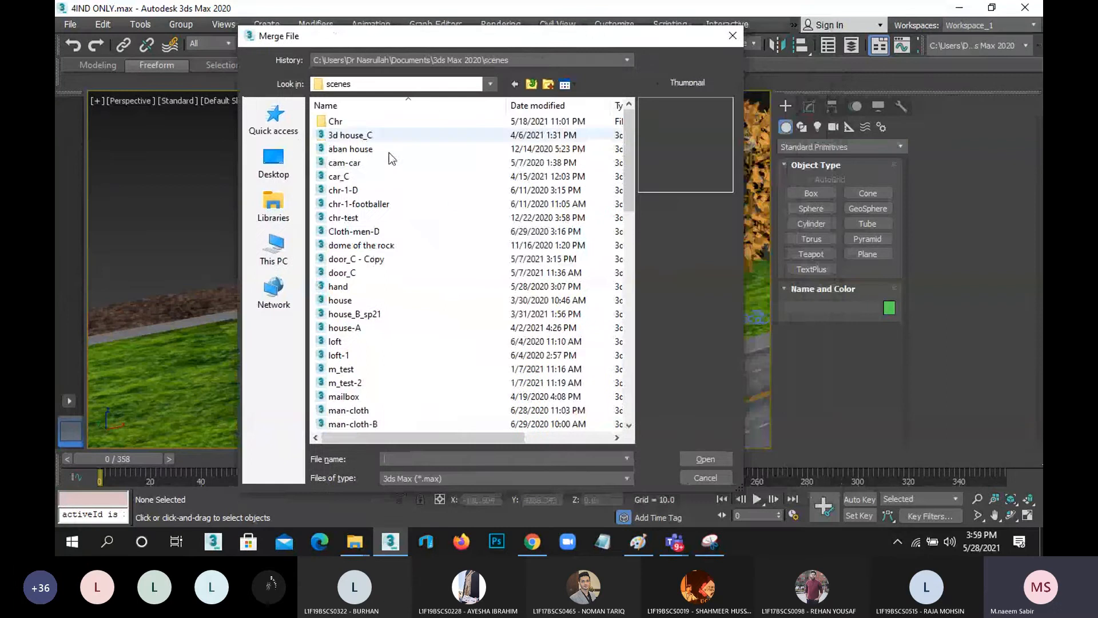
left_click(356, 138)
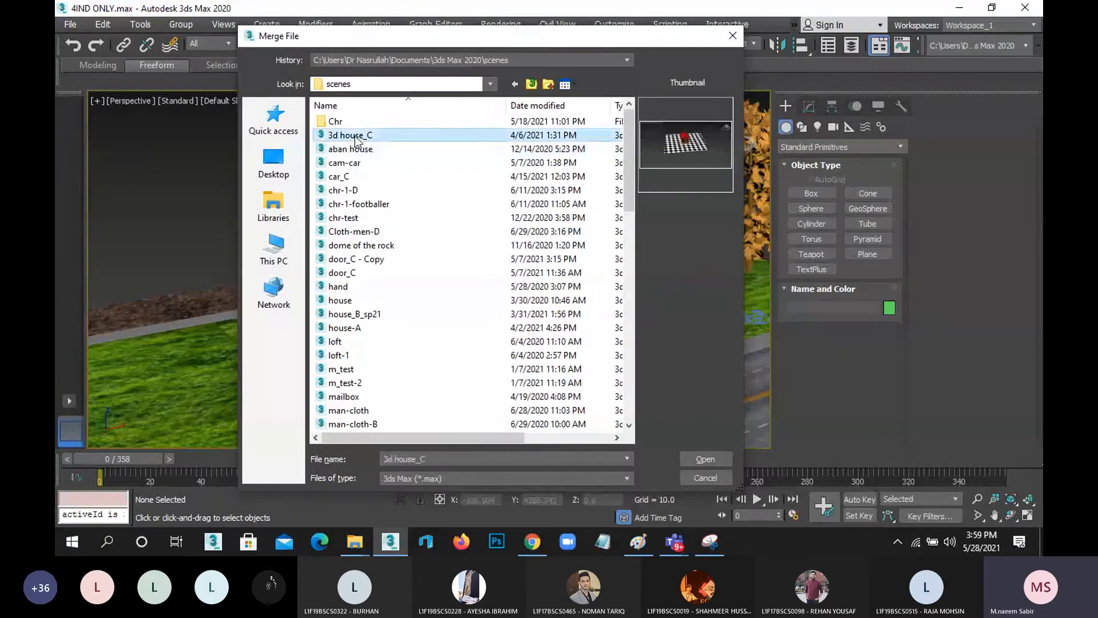
left_click(359, 163)
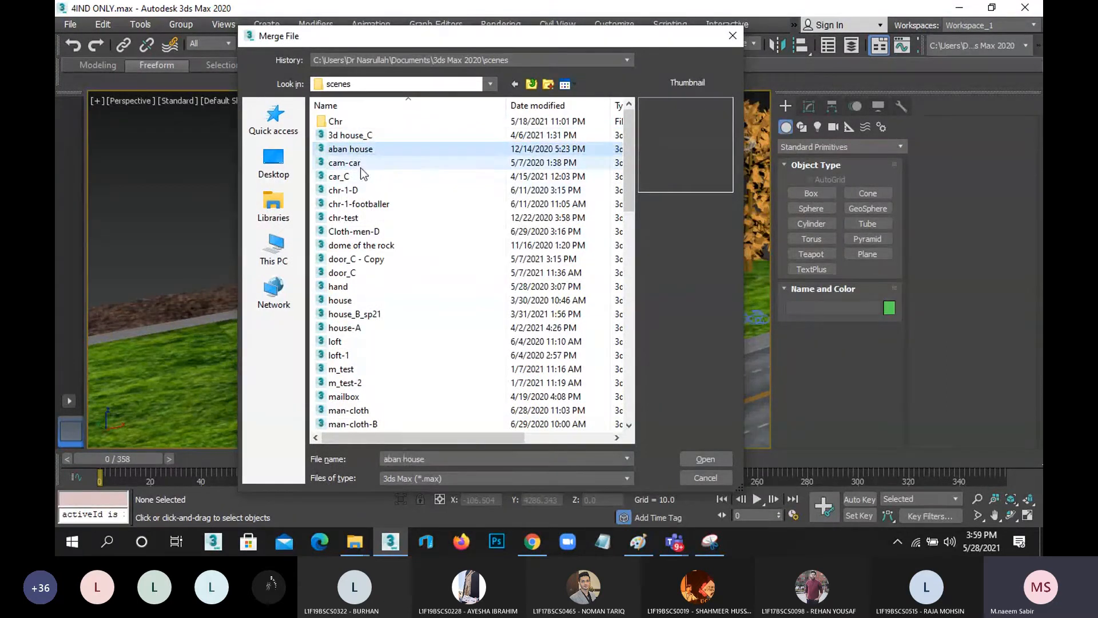
left_click(371, 192)
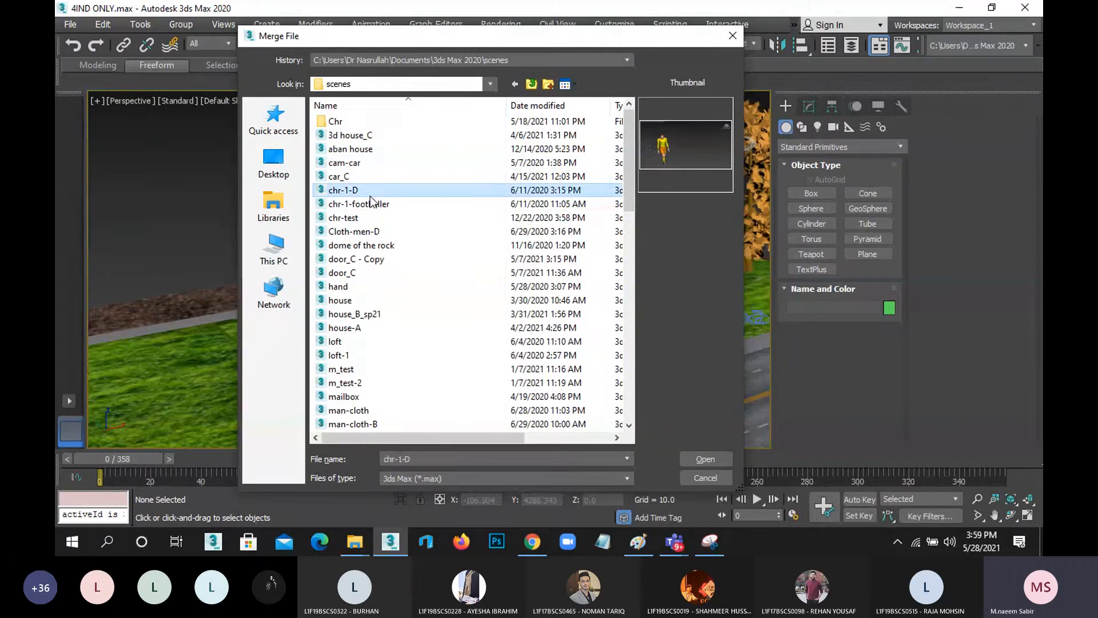
left_click(375, 246)
left_click(372, 259)
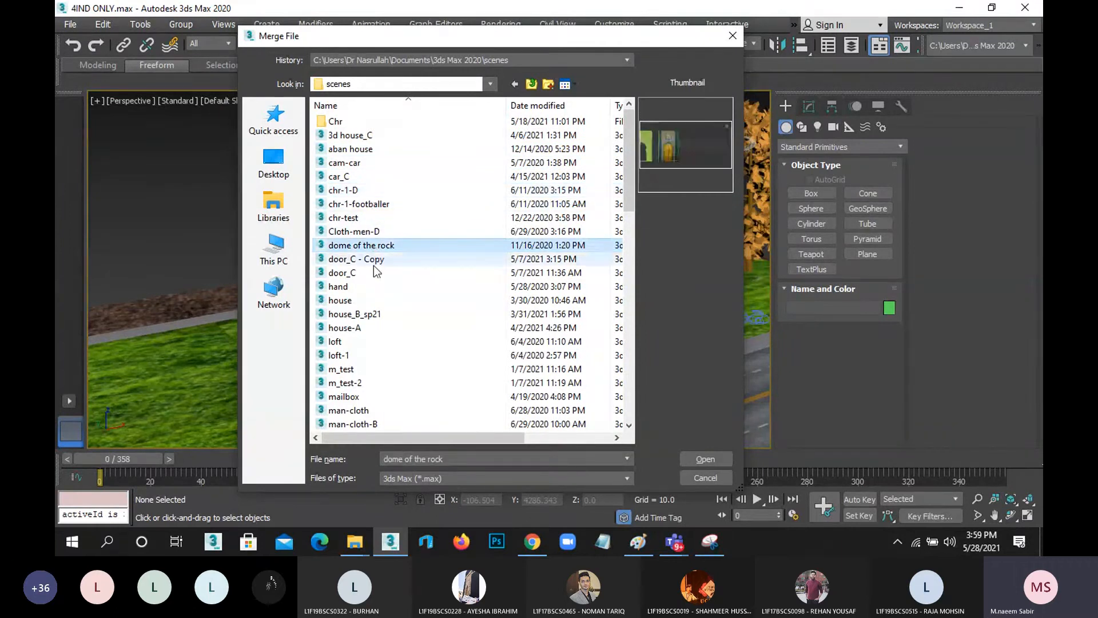
left_click(366, 328)
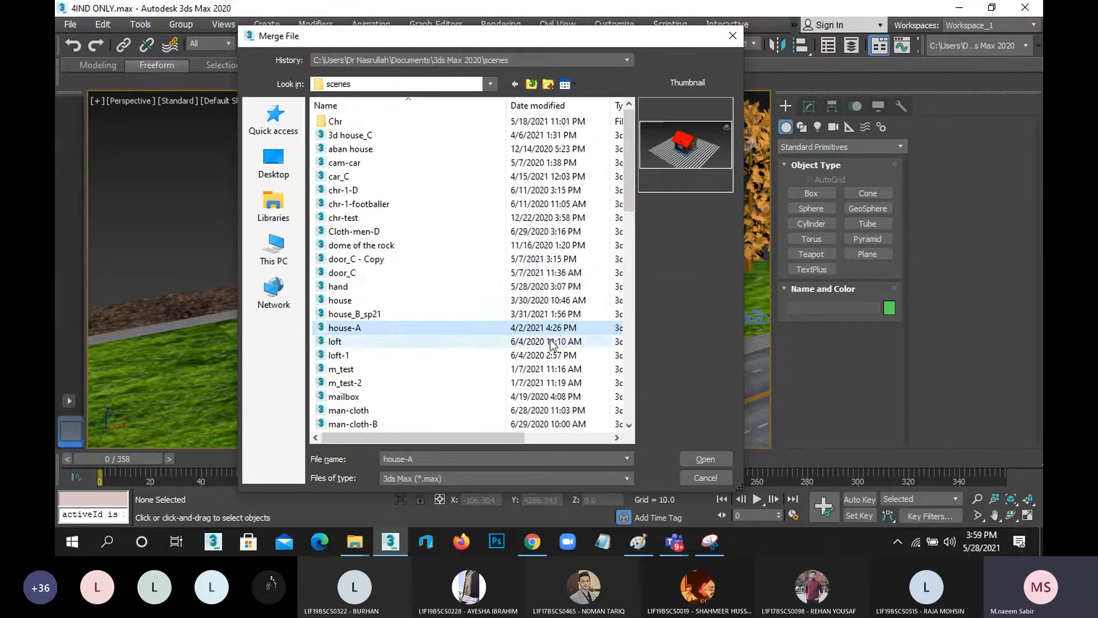
left_click(696, 453)
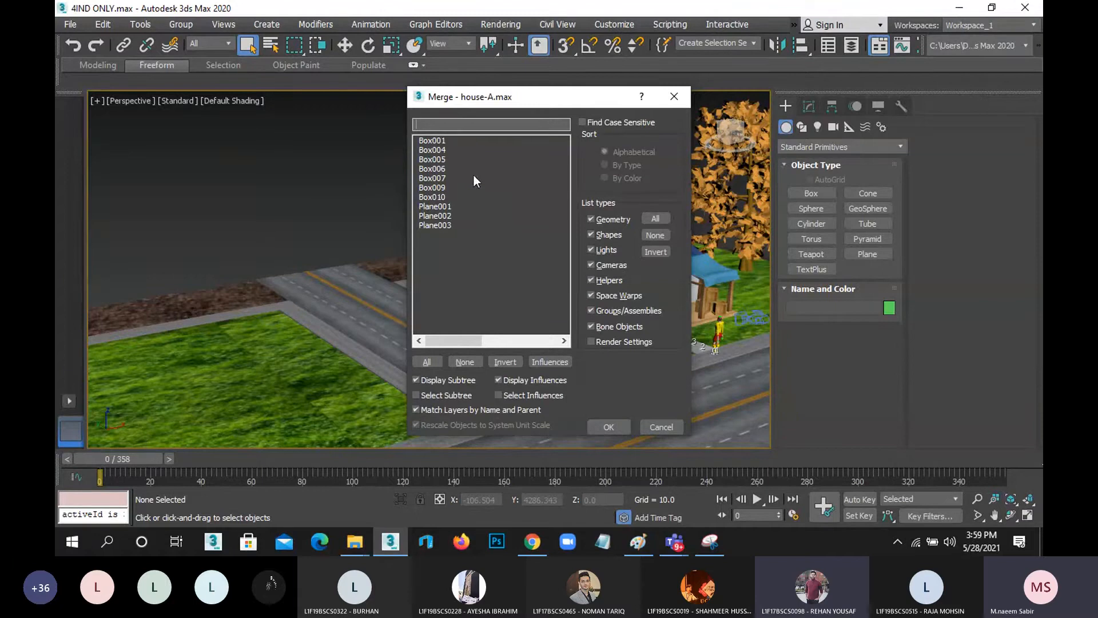
Switch to the Microsoft Teams meeting window and stop the screen share
left_click(674, 542)
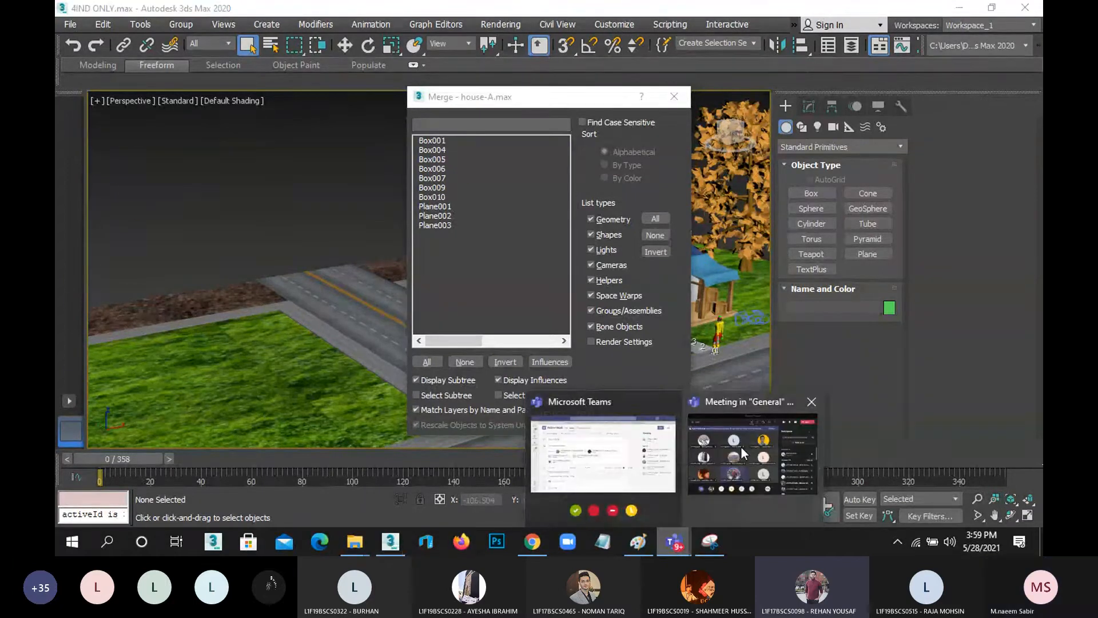
left_click(741, 447)
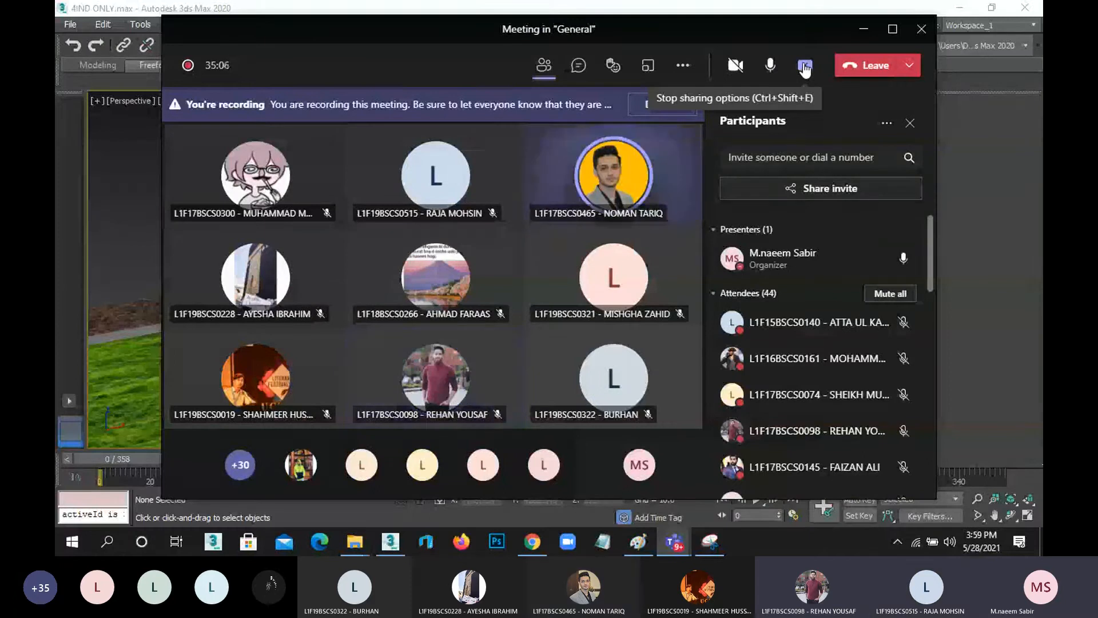
left_click(805, 67)
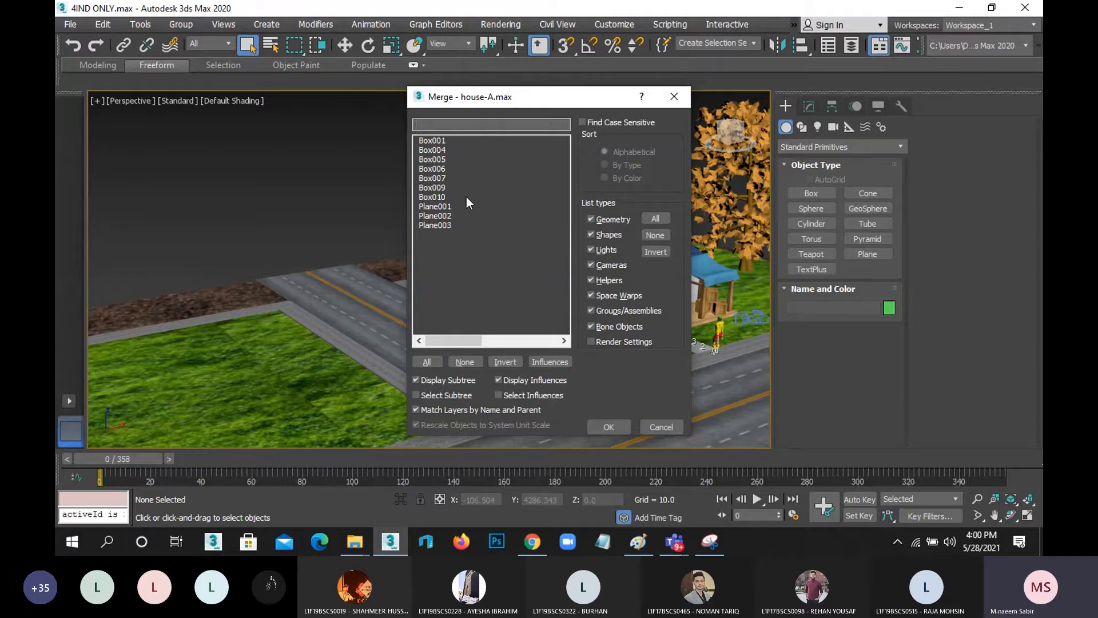
Move the house-A merge dialog clear of the house and capture it with the Snipping Tool
left_click_drag(475, 103, 248, 106)
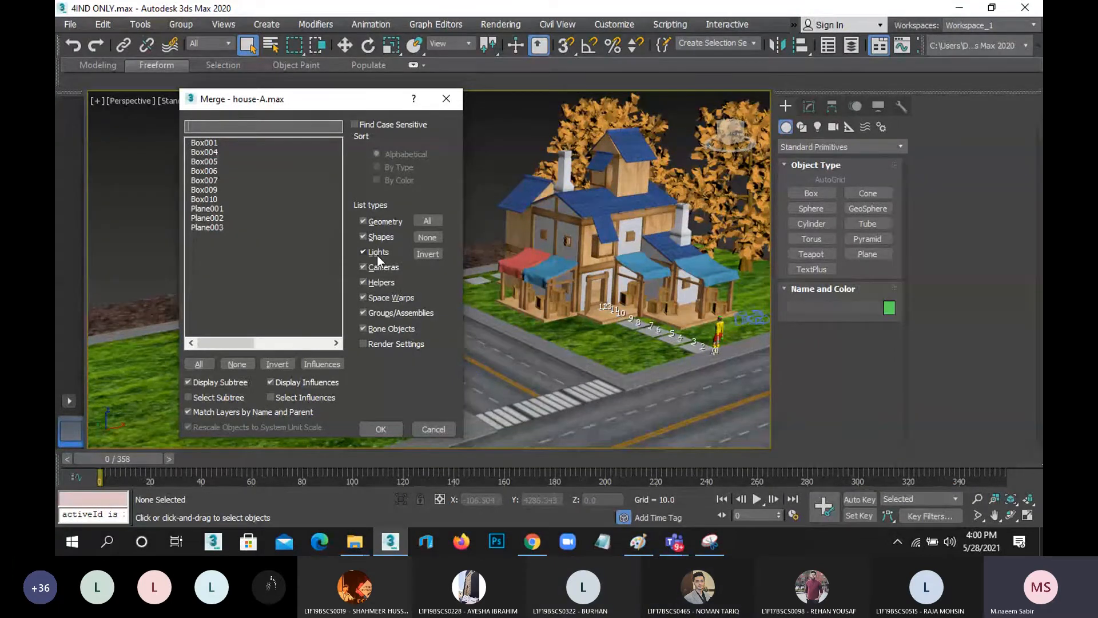
left_click(710, 547)
left_click_drag(155, 60, 482, 451)
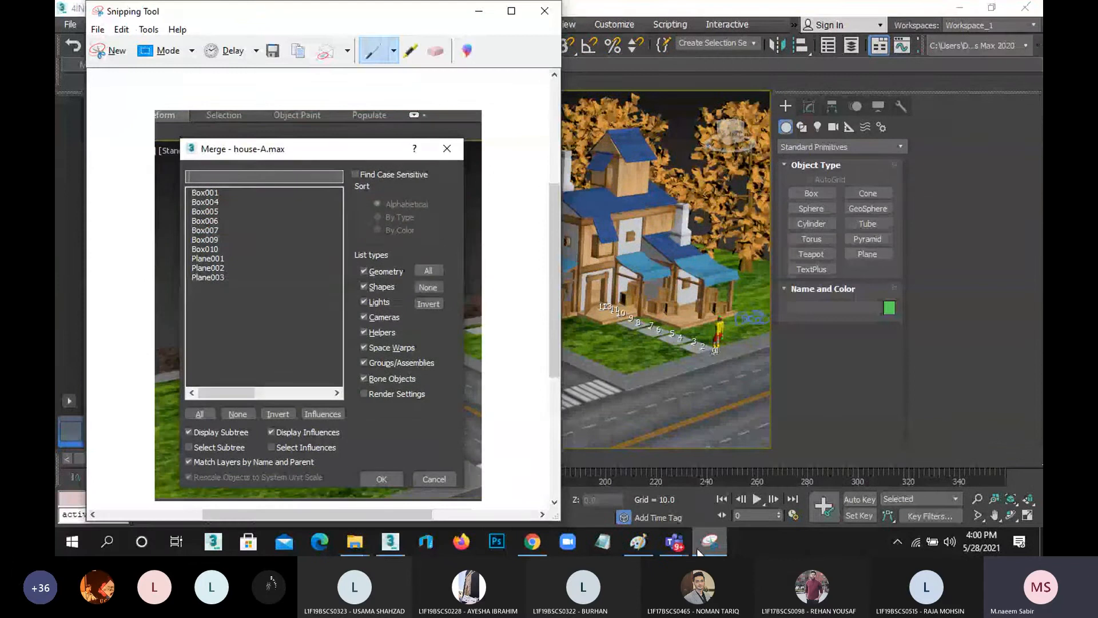
Post the captured merge dialog image in the Teams meeting chat and minimize the meeting window
left_click(675, 541)
left_click(708, 426)
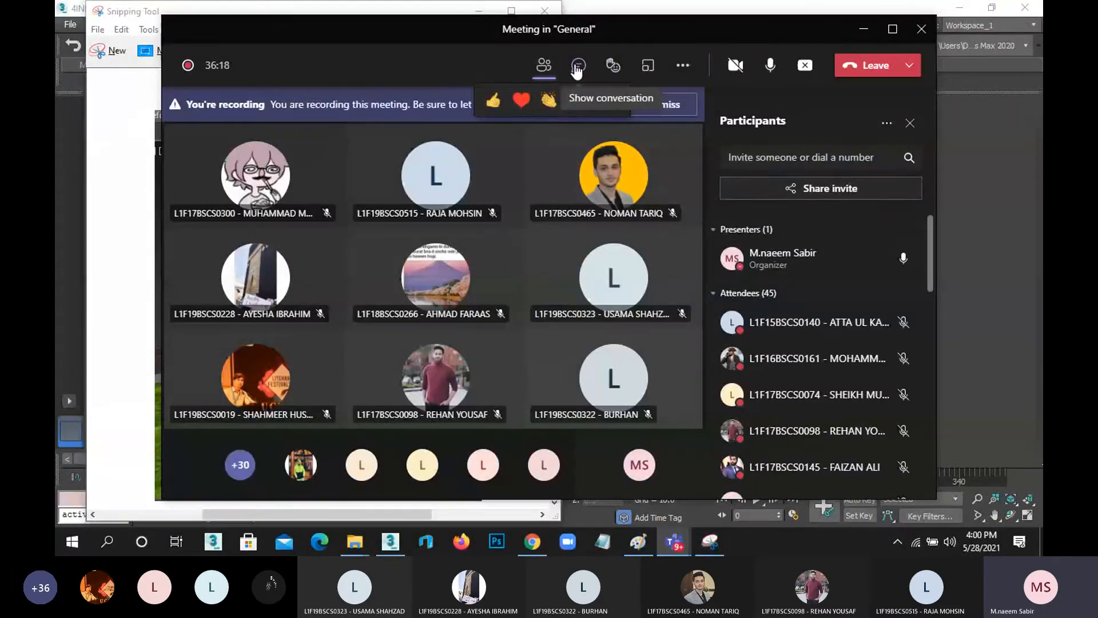
left_click(577, 67)
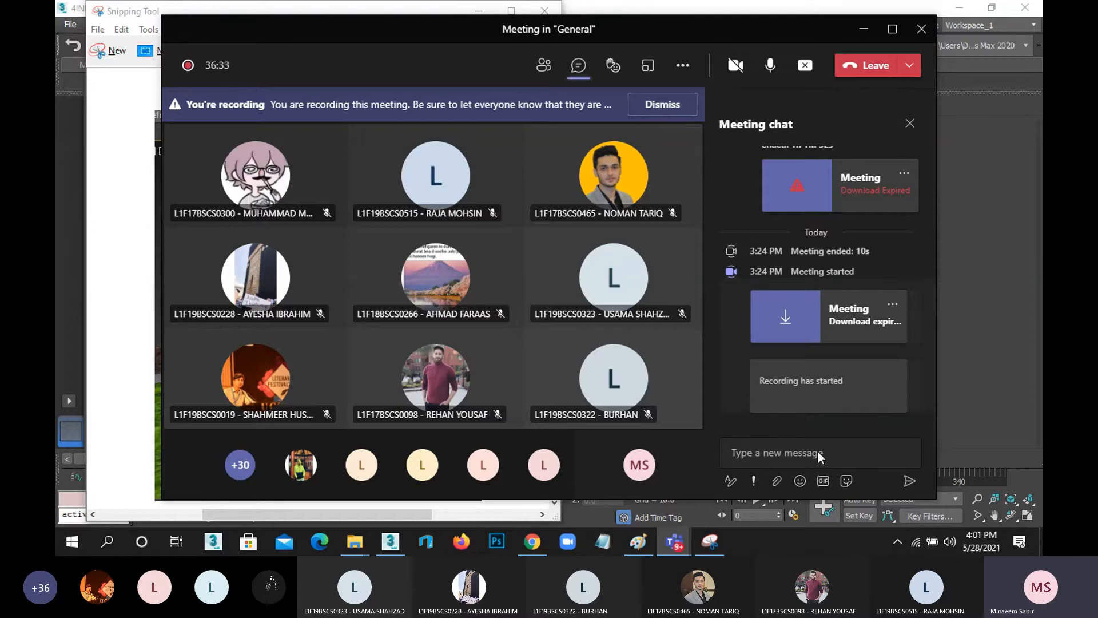
left_click(819, 452)
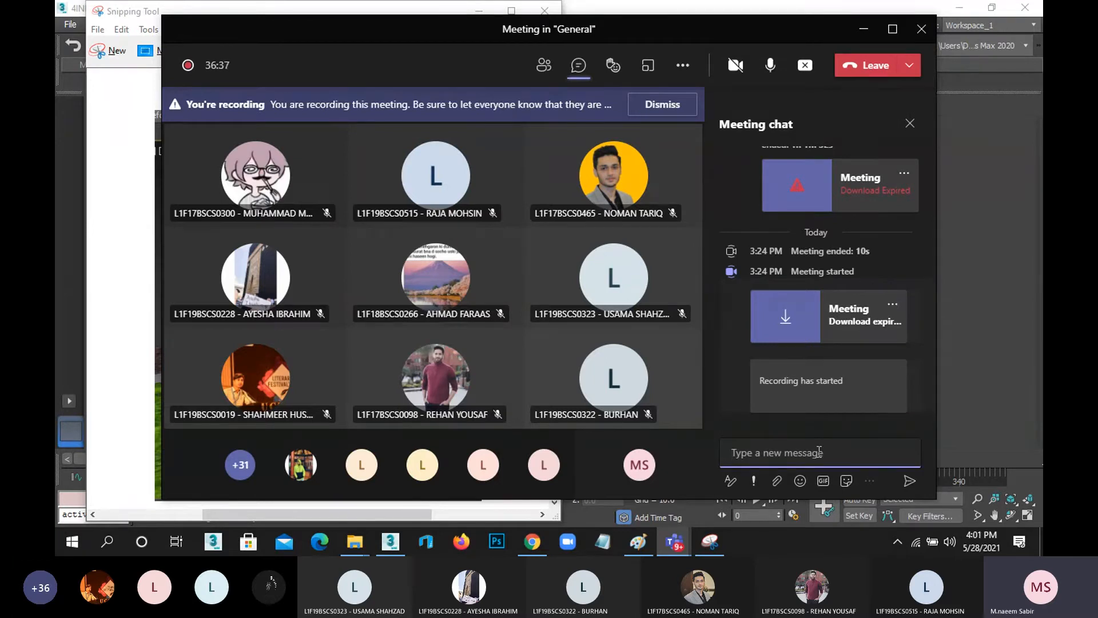
key("ctrl+v")
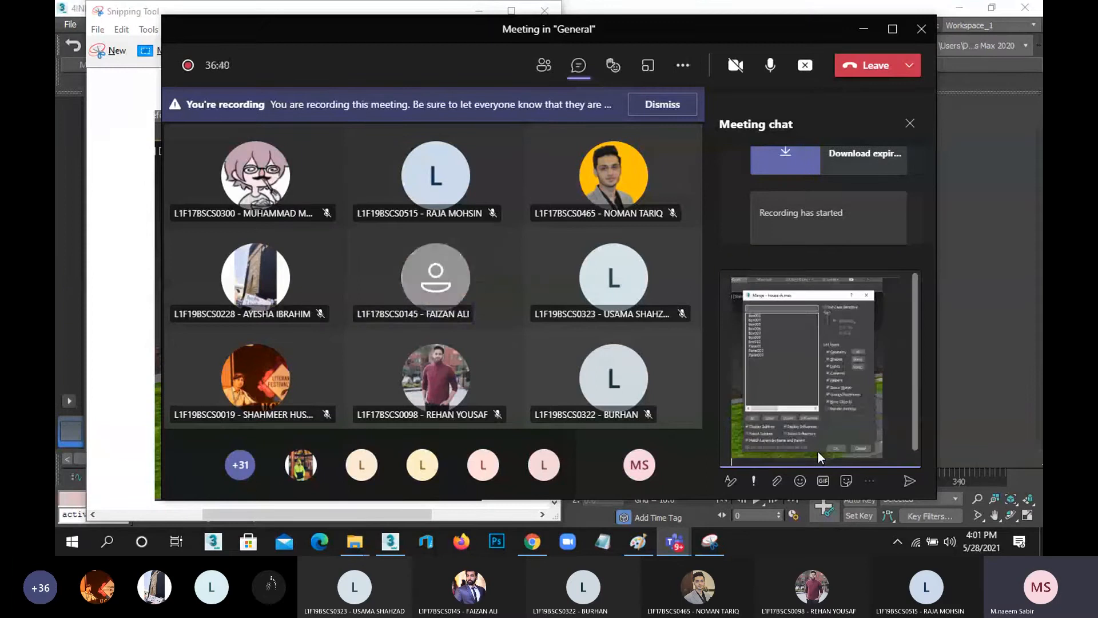
key("Return")
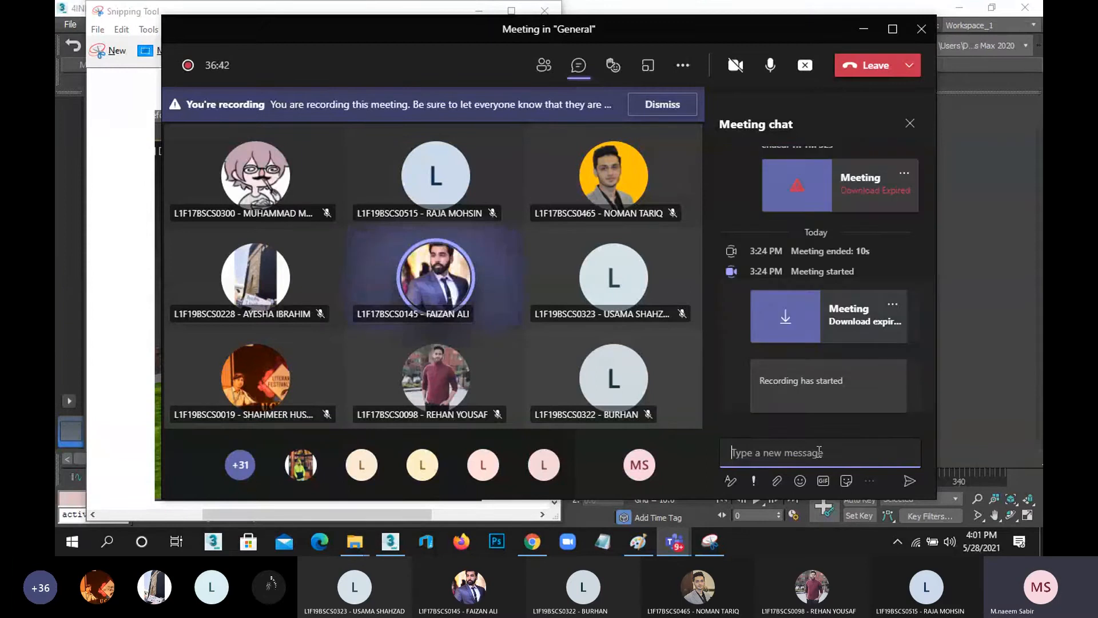
left_click(864, 29)
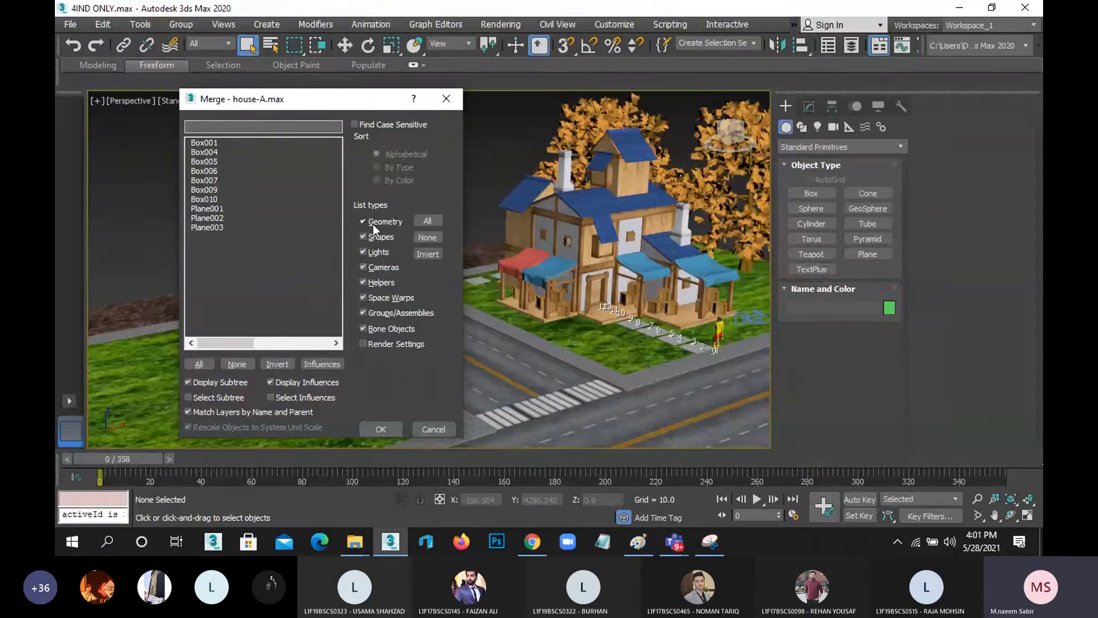
Try the list type filters for the house-A objects, turning Geometry off and back on
left_click(371, 254)
left_click(383, 267)
left_click(376, 223)
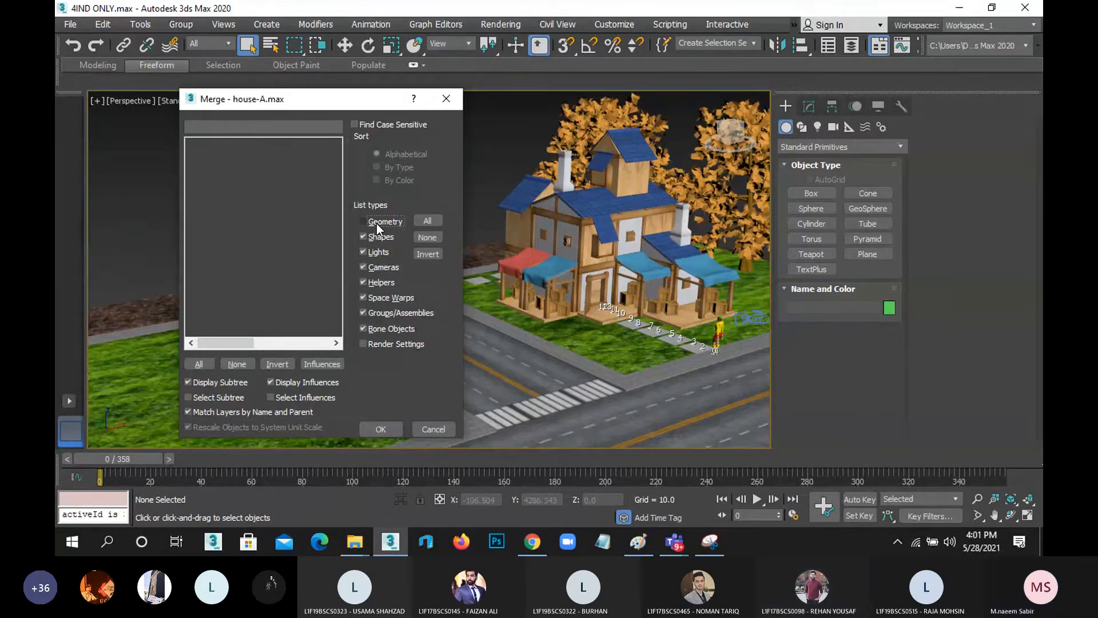
left_click(377, 223)
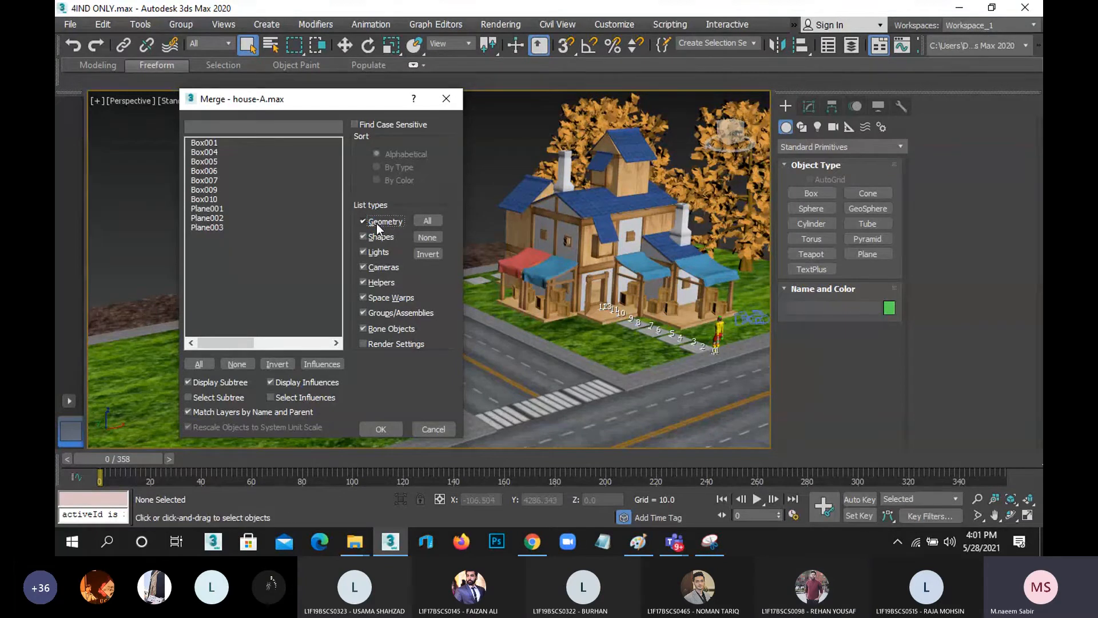
Try different object selections for the merge: single boxes, and the full range from Box001 to Plane003
left_click(213, 144)
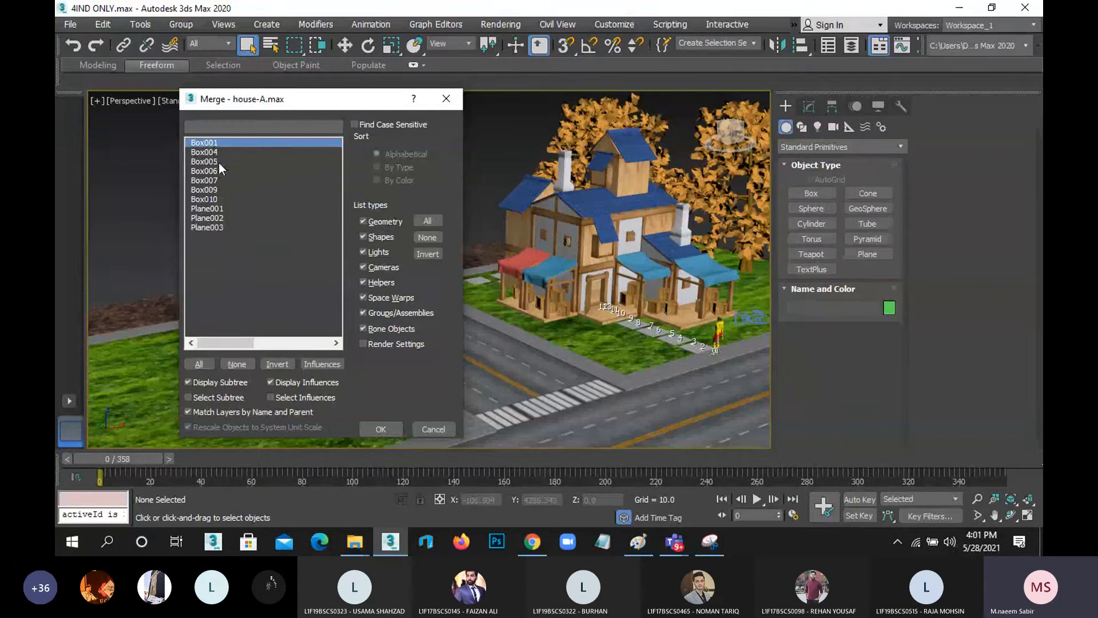
left_click(215, 162)
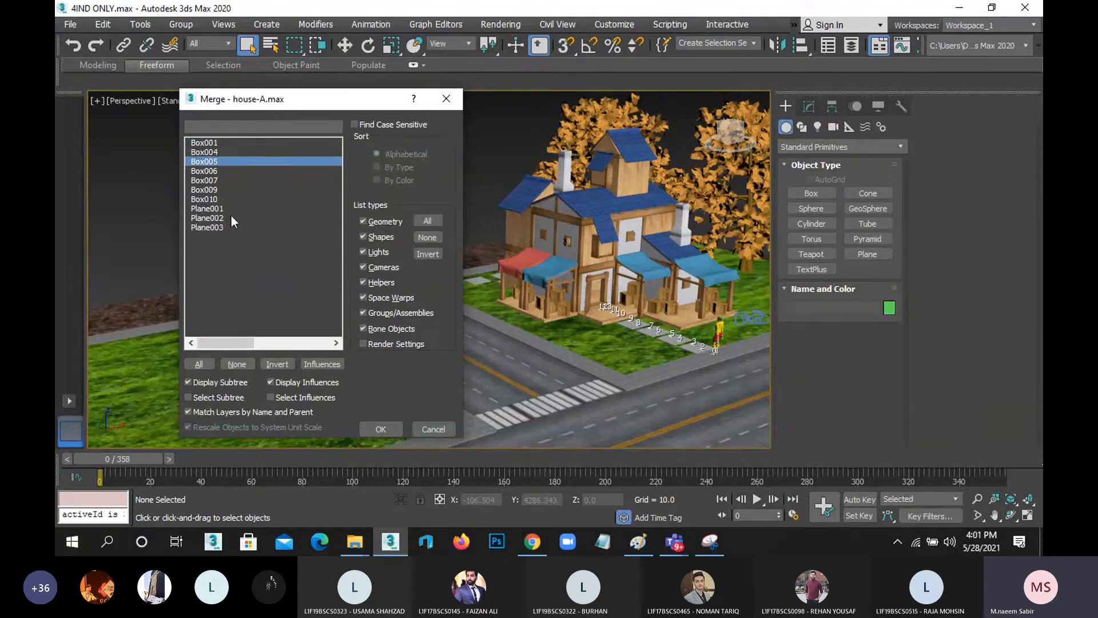
left_click(211, 143)
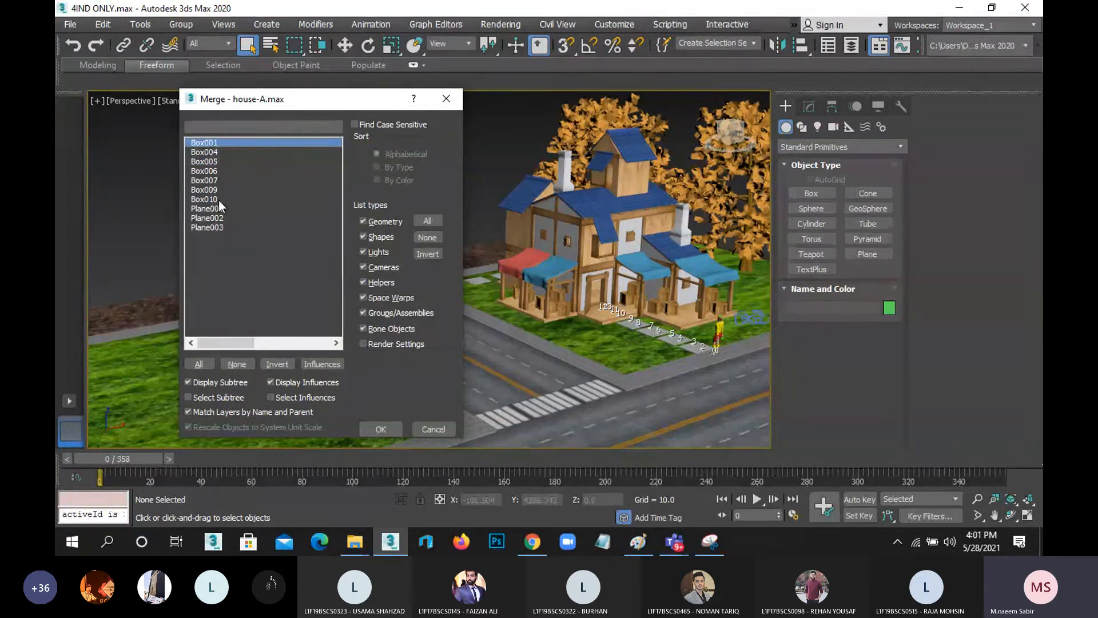
left_click(219, 227, "shift")
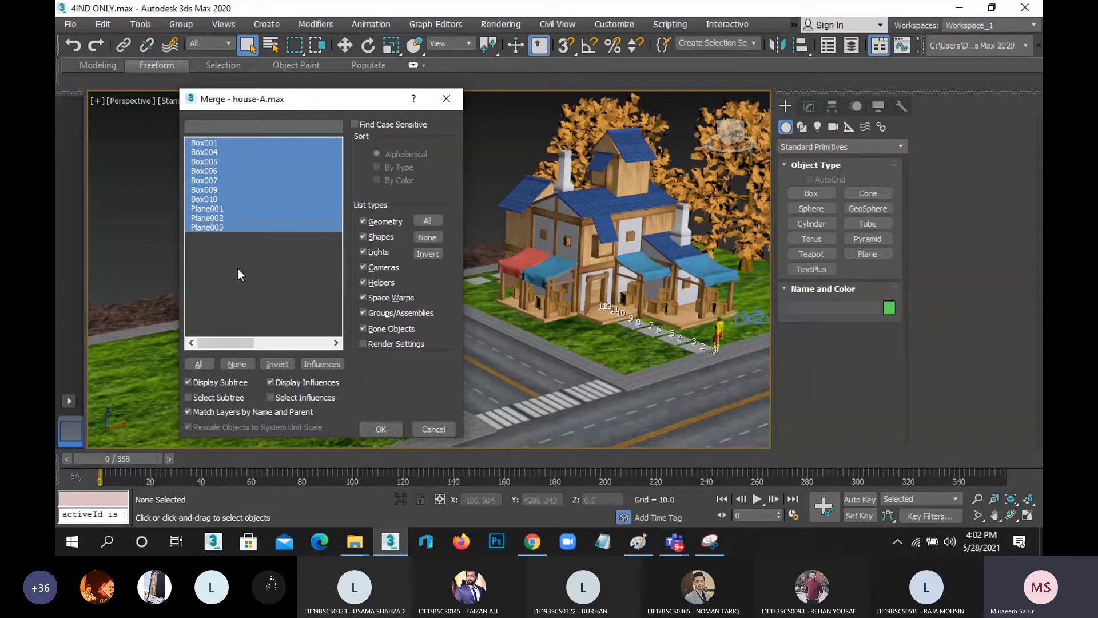
left_click(239, 190)
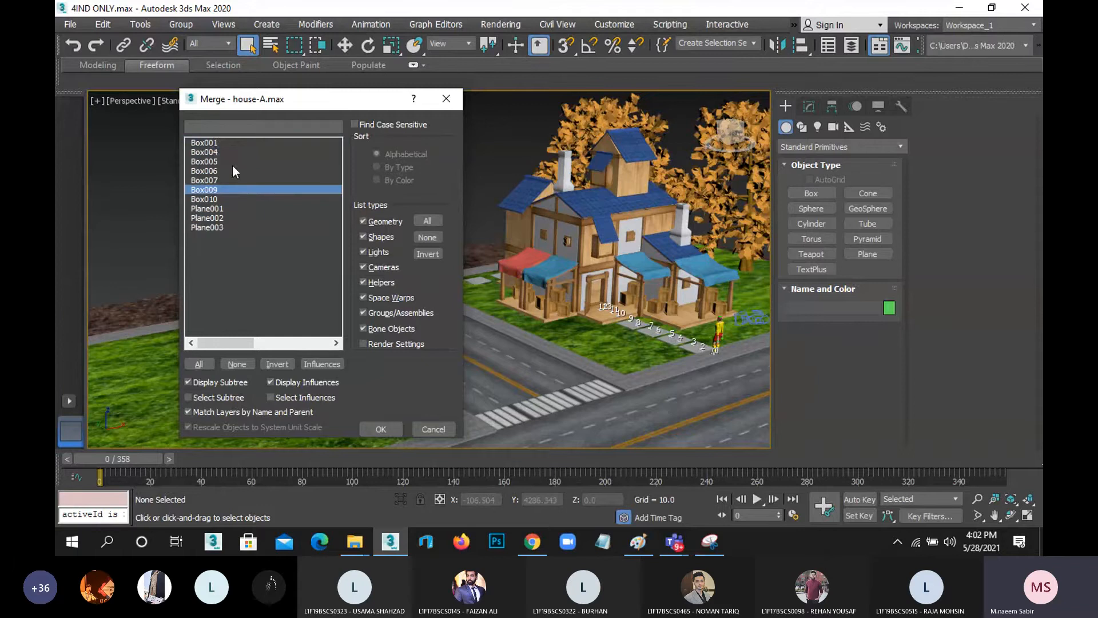
Merge Box001 through Box010 from house-A, auto-renaming the duplicate objects and all duplicate merged materials
left_click(212, 143)
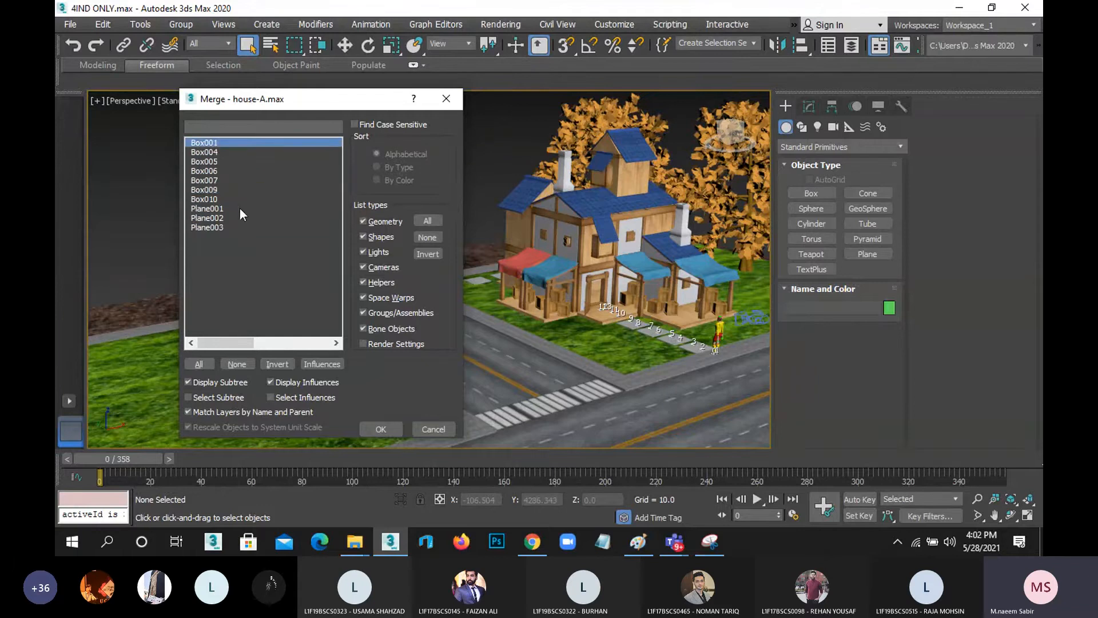
left_click(219, 199, "shift")
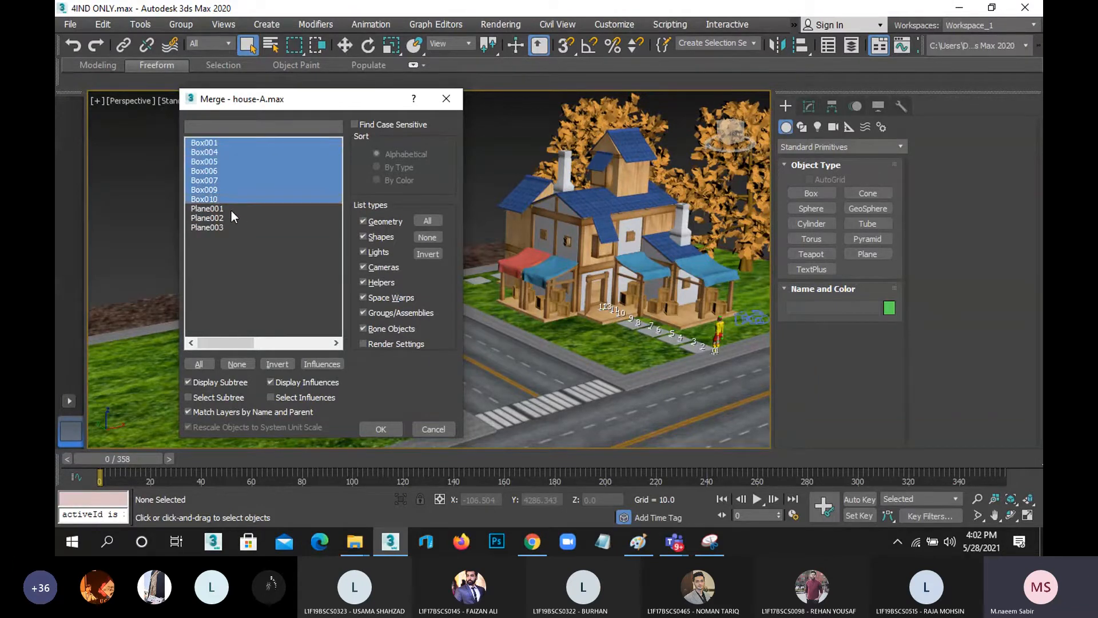
left_click(380, 429)
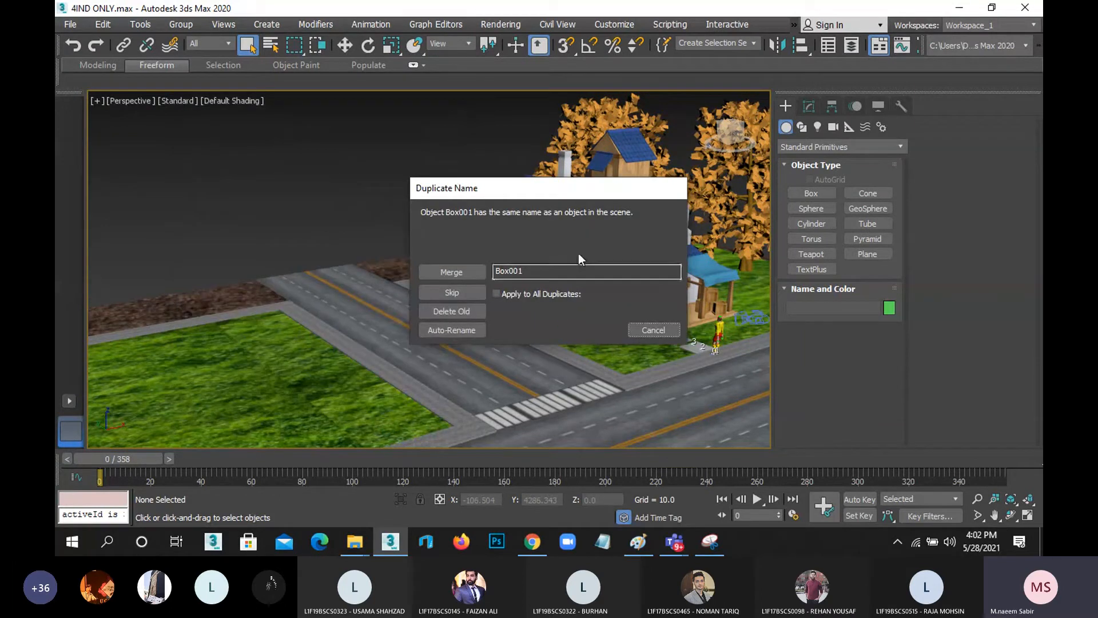
left_click_drag(545, 193, 343, 166)
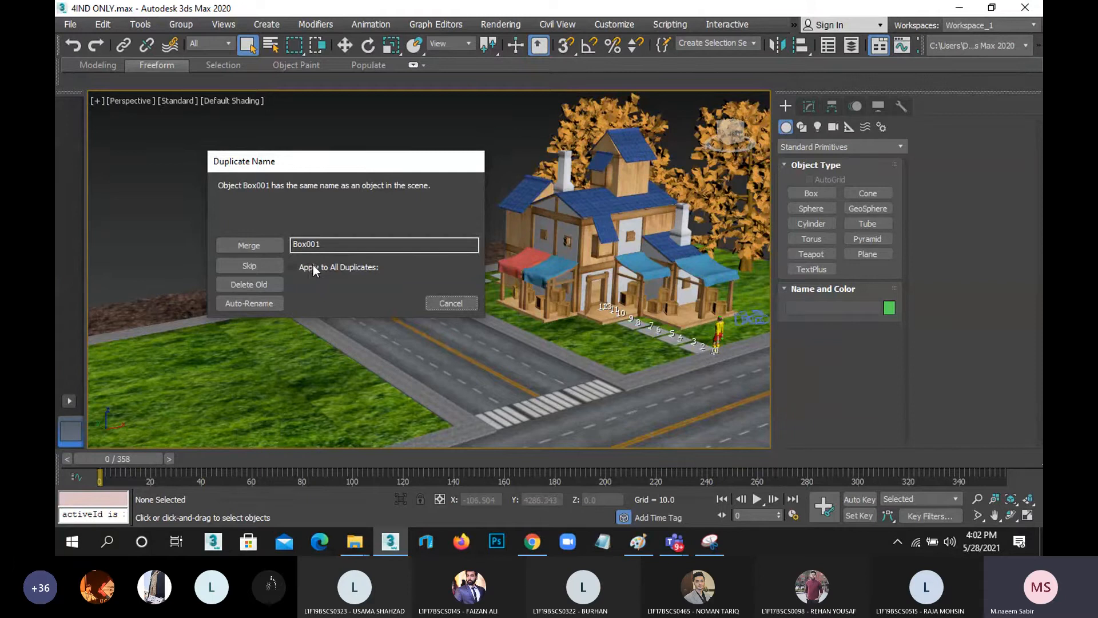
left_click(252, 303)
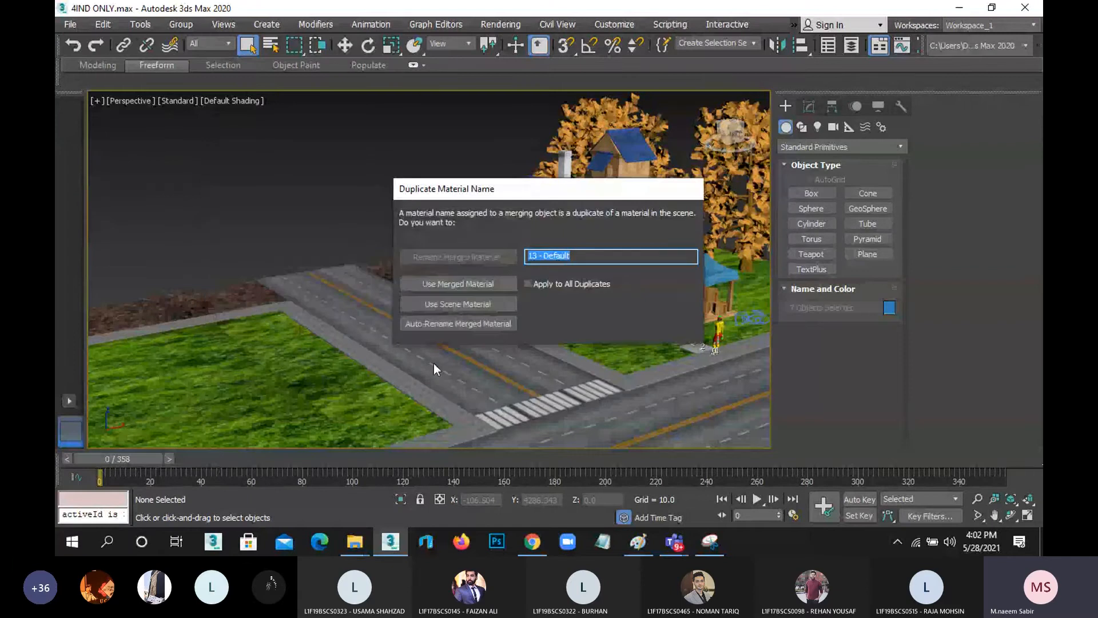
left_click(553, 286)
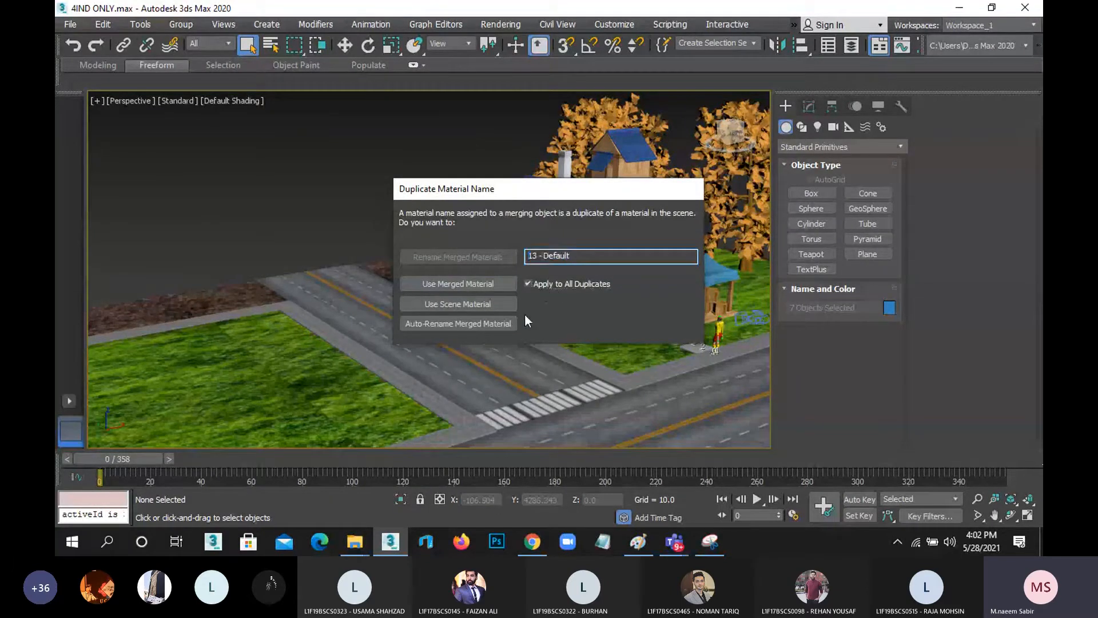
left_click(488, 325)
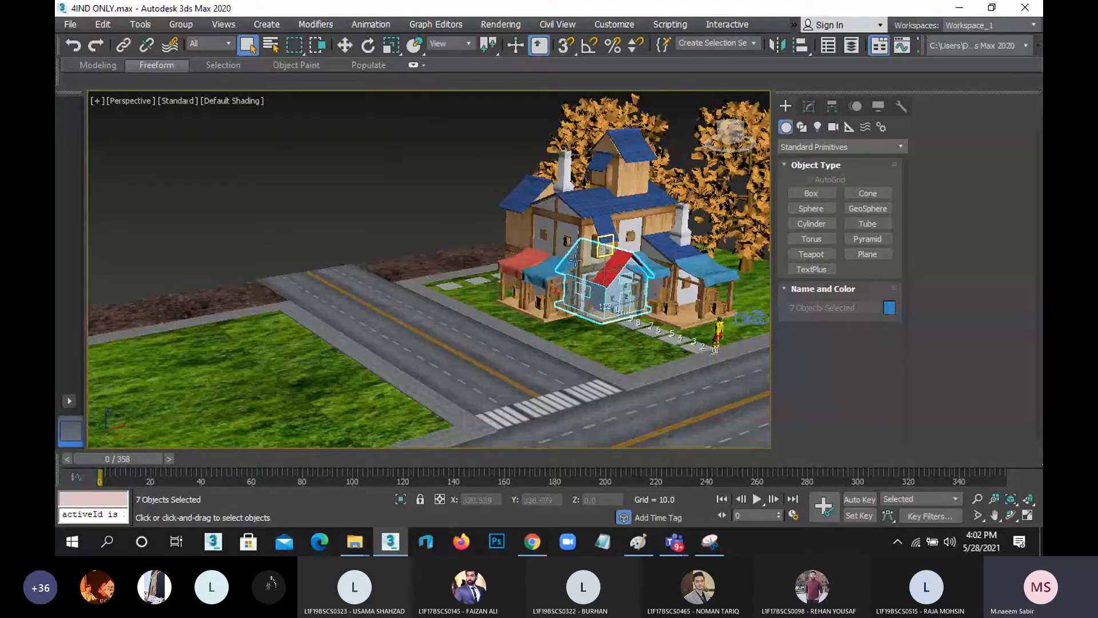
Move the merged small red-roofed house onto the empty lawn across the road and delete it
key("w")
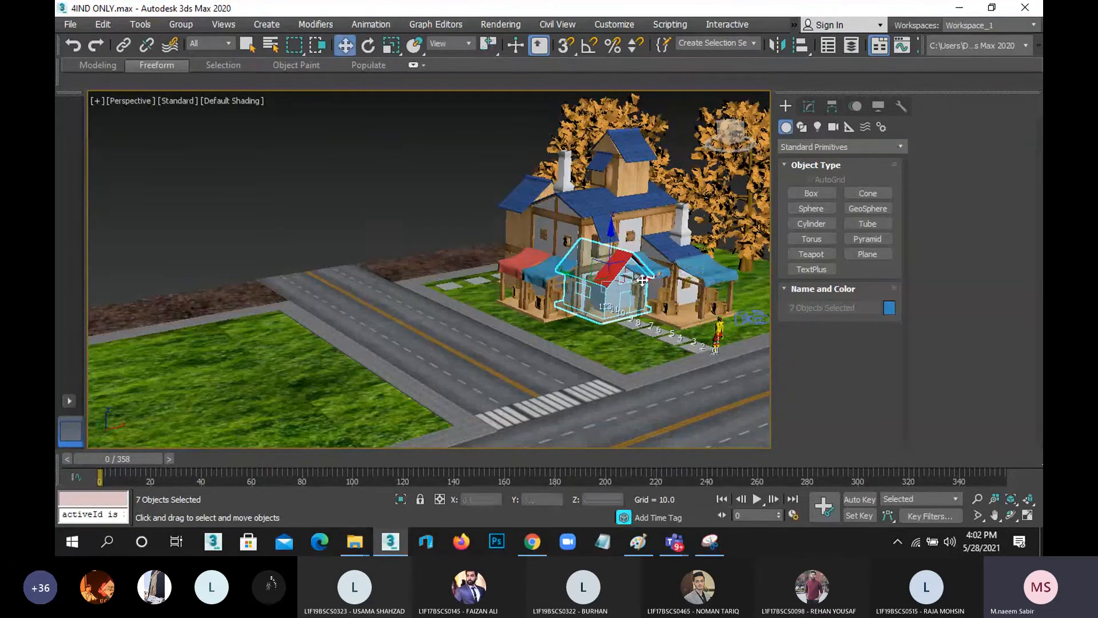
left_click_drag(612, 286, 294, 365)
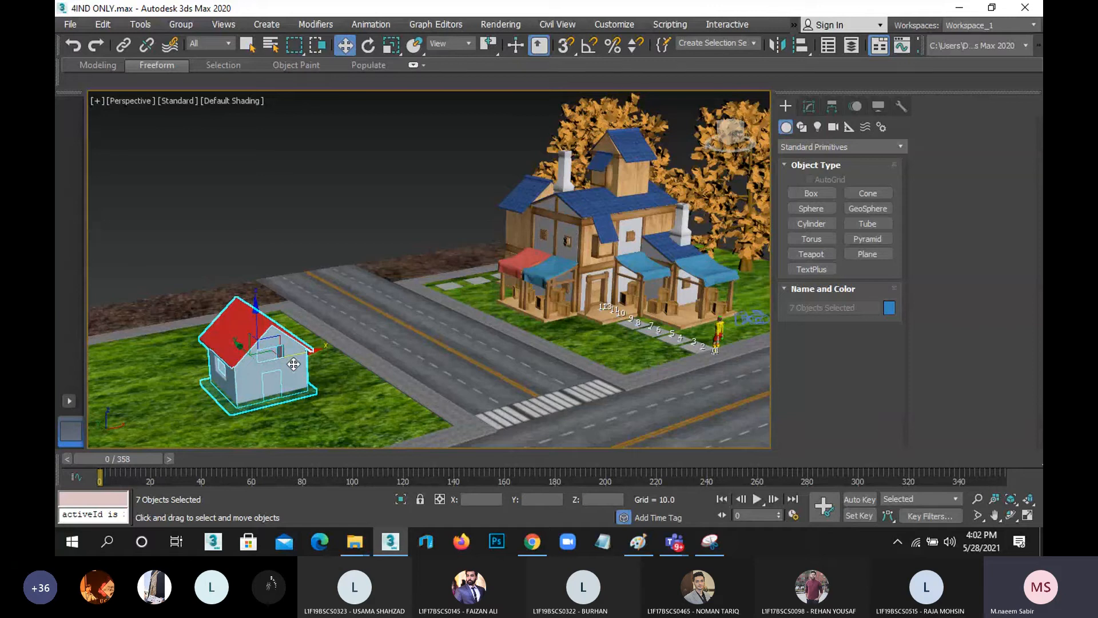
key("Delete")
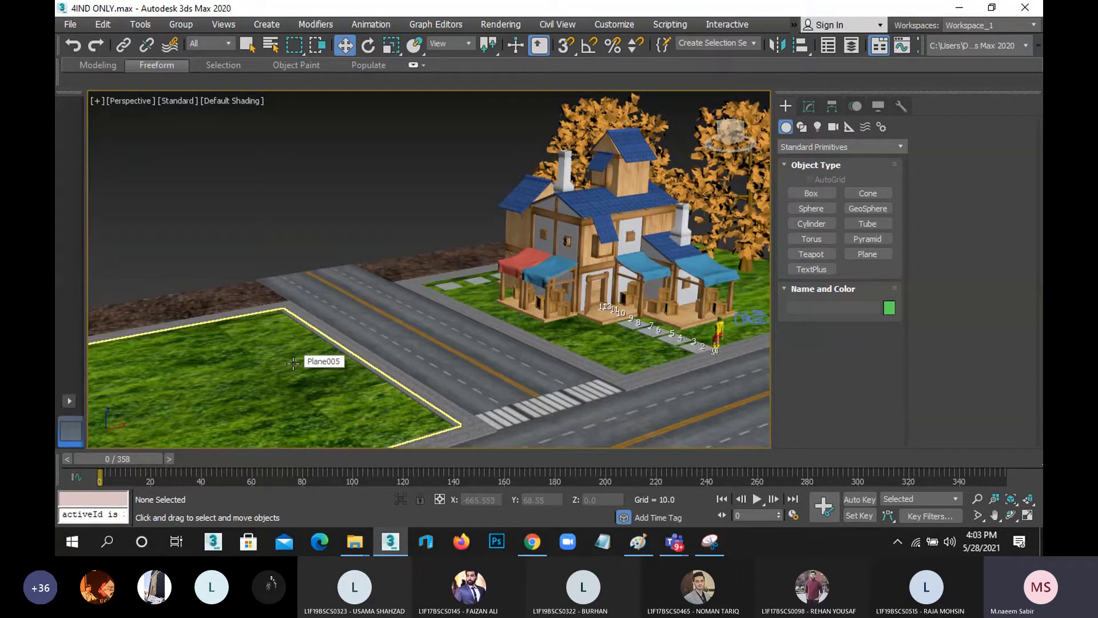
Start another merge and browse to the 4IND ONLY project folder using its path copied from File Explorer
left_click(72, 26)
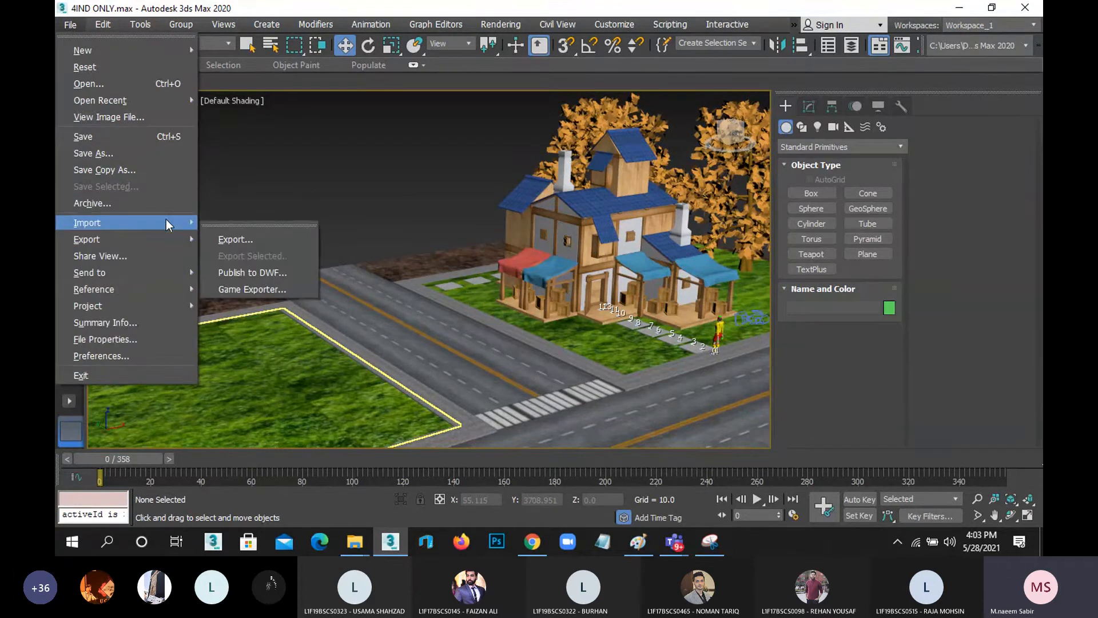
mouse_move(166, 220)
left_click(230, 241)
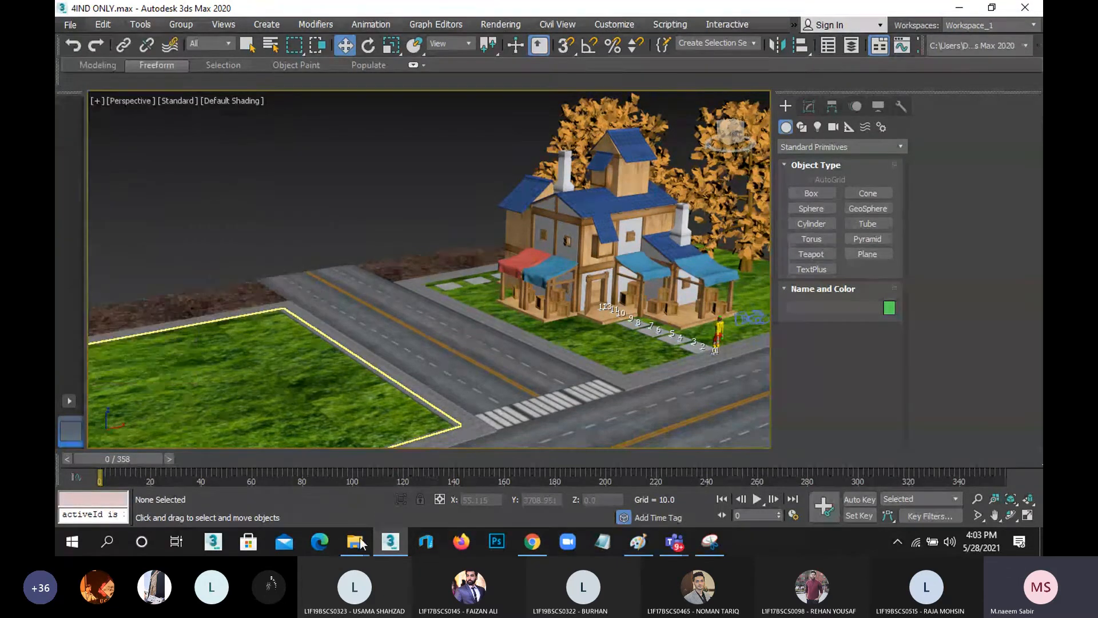
mouse_move(355, 541)
left_click(307, 497)
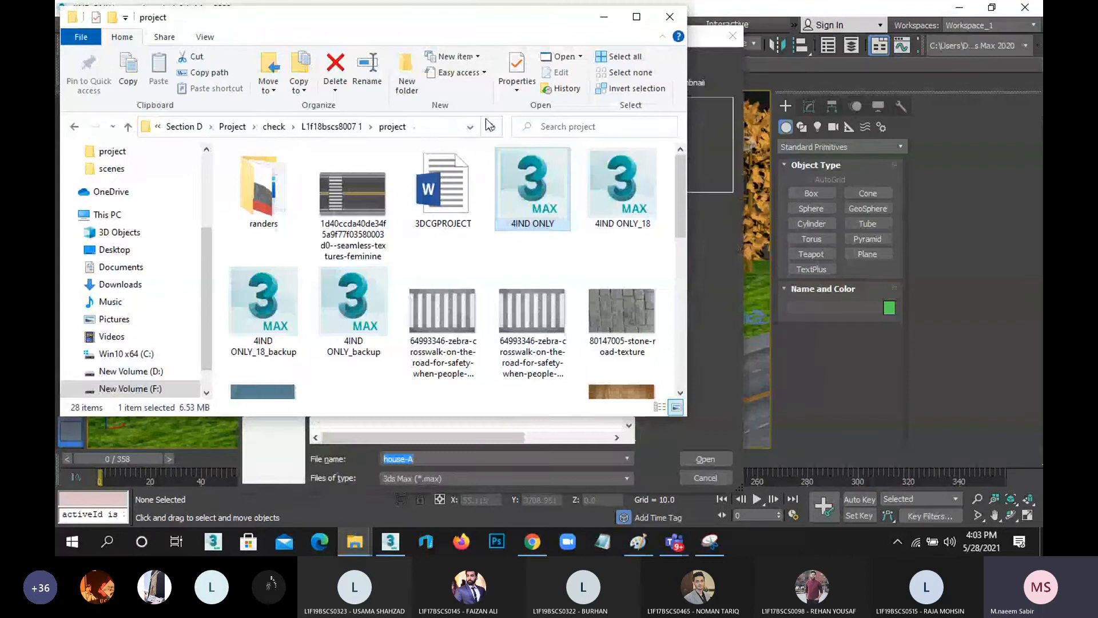
left_click(431, 127)
right_click(431, 127)
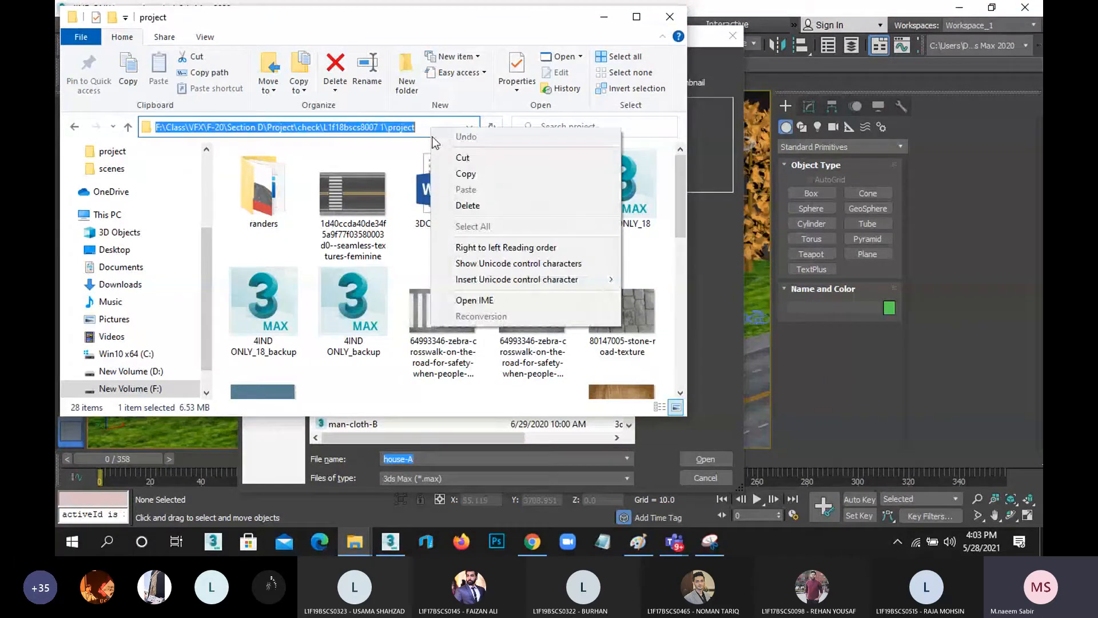
left_click(483, 175)
left_click(600, 23)
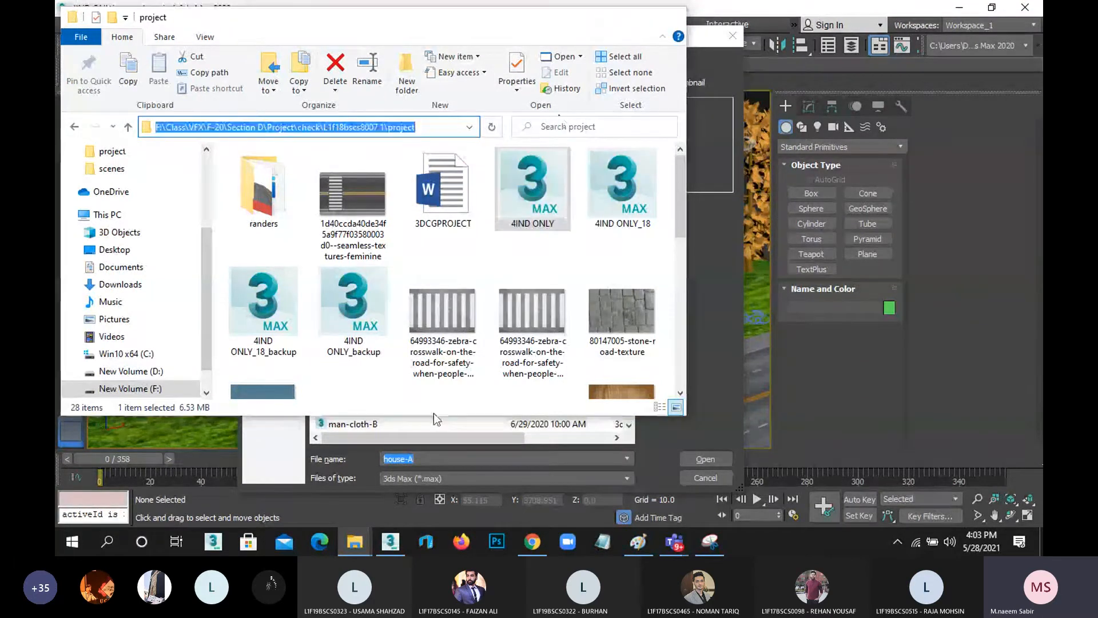
key("ctrl+v")
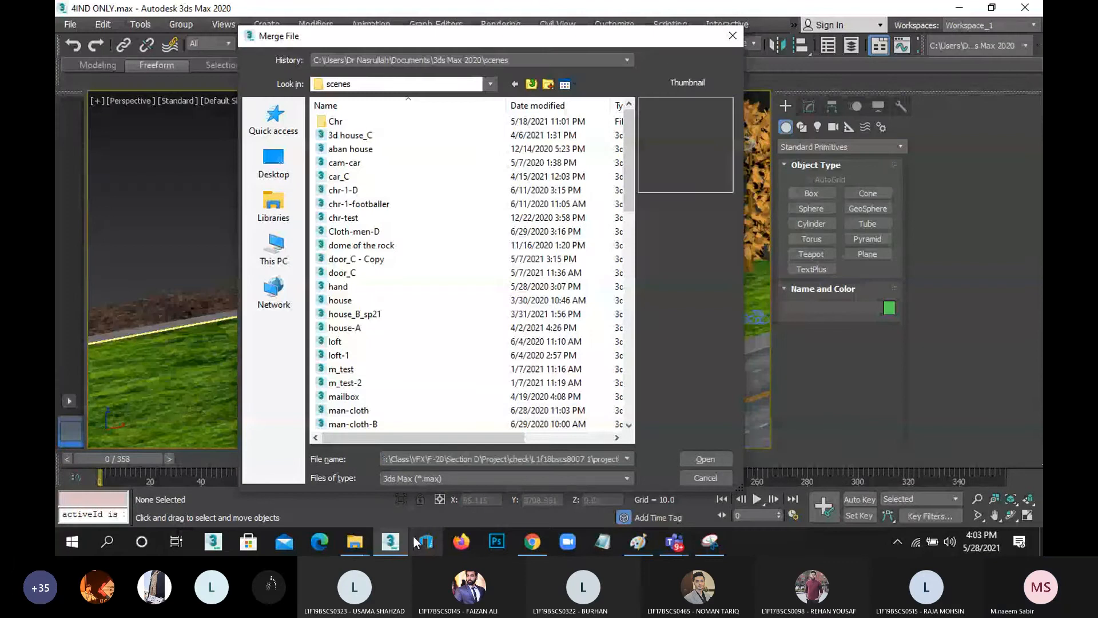
left_click(706, 461)
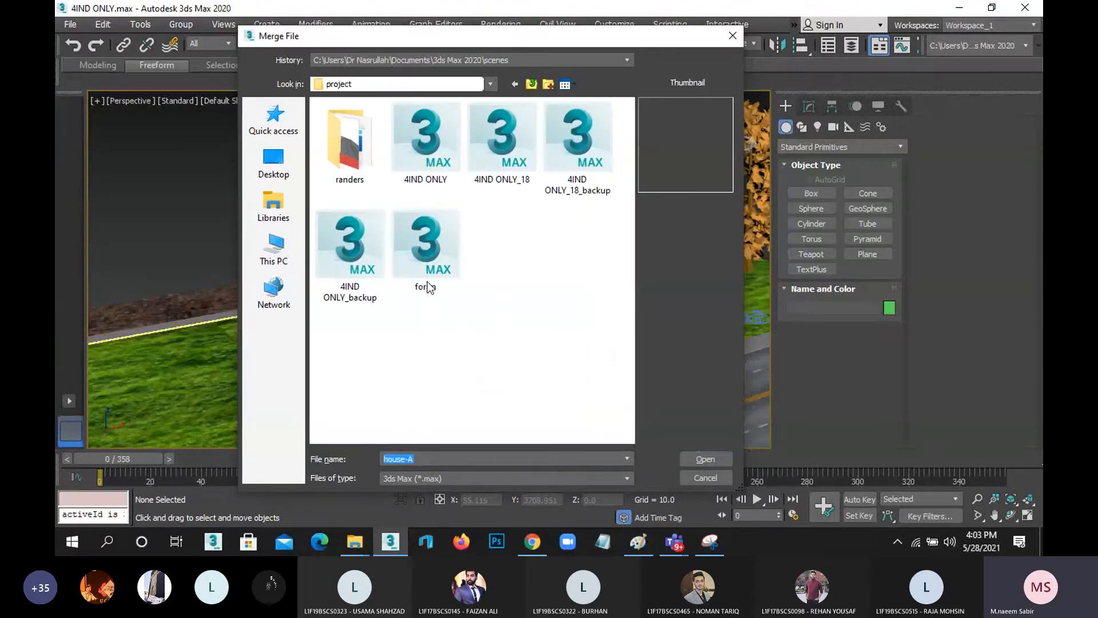
Preview the project folder's scene files for merging and select the file for m
left_click(426, 269)
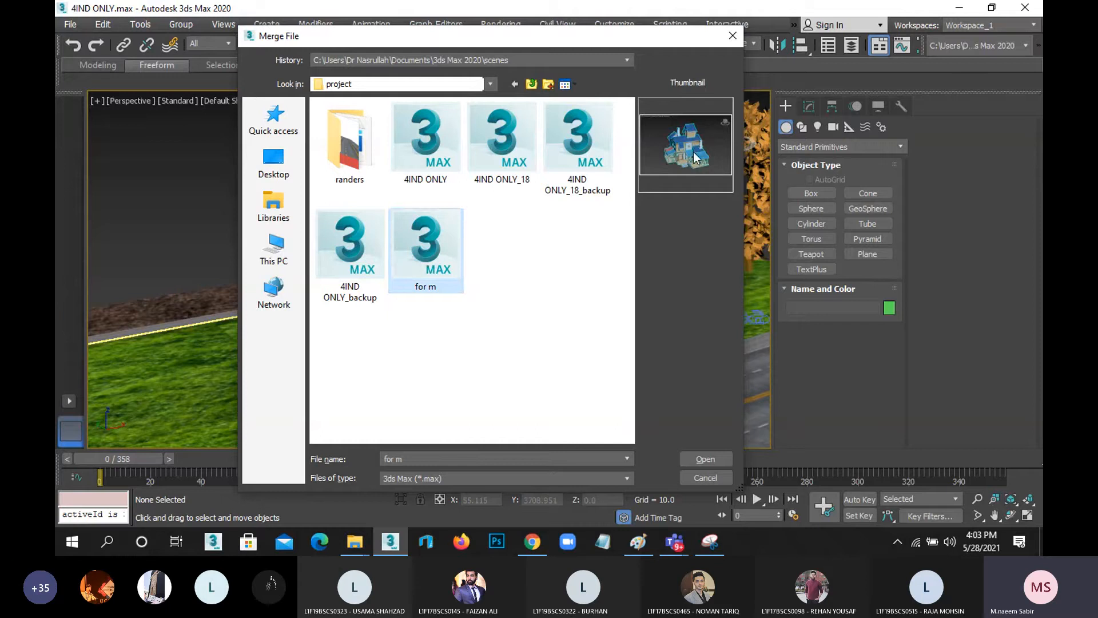
left_click(565, 145)
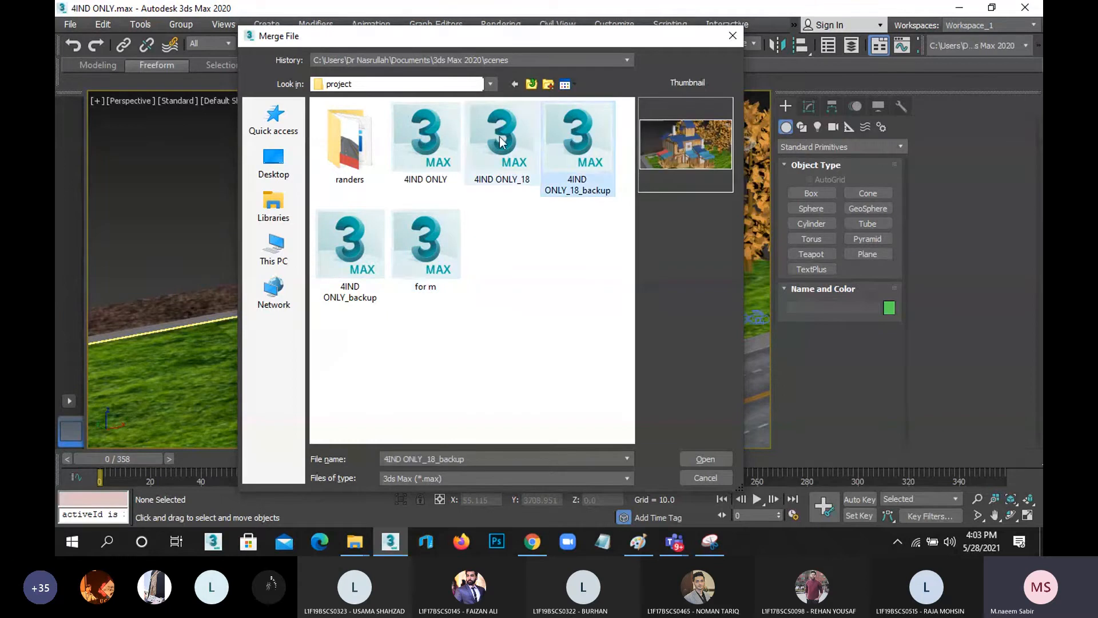
left_click(499, 137)
left_click(441, 139)
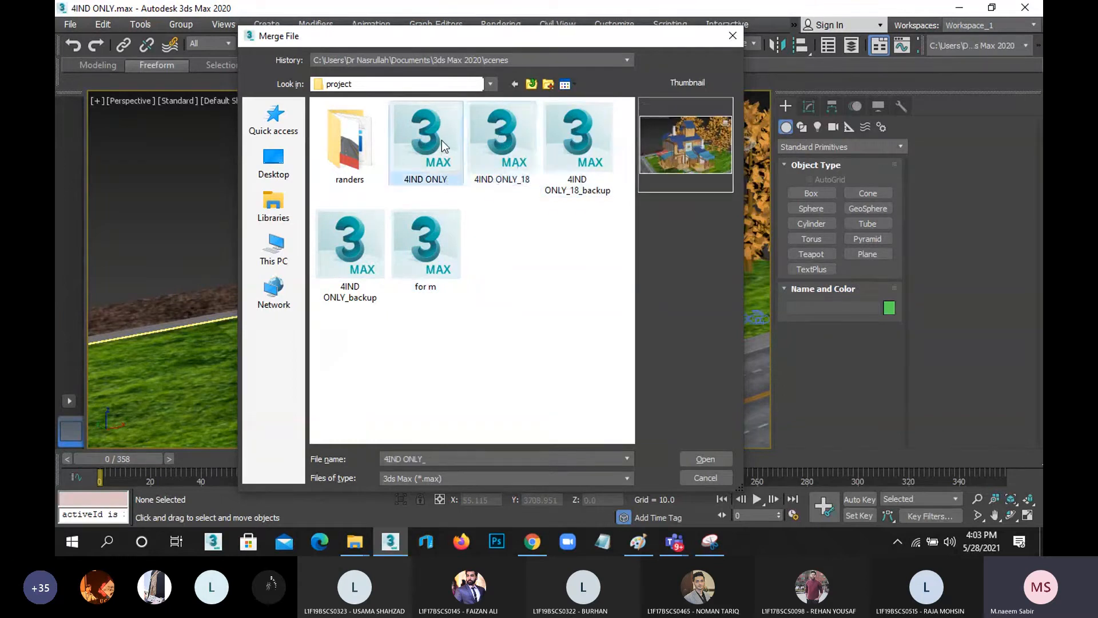
left_click(421, 239)
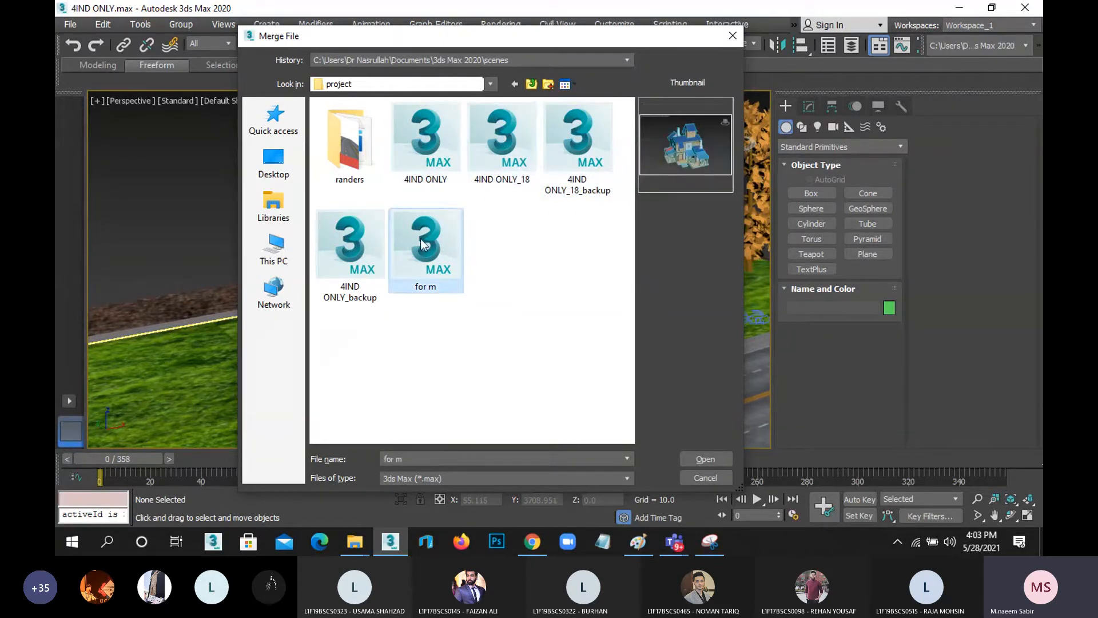
Merge the house group from for m.max, auto-renaming all duplicate merged materials
left_click(706, 460)
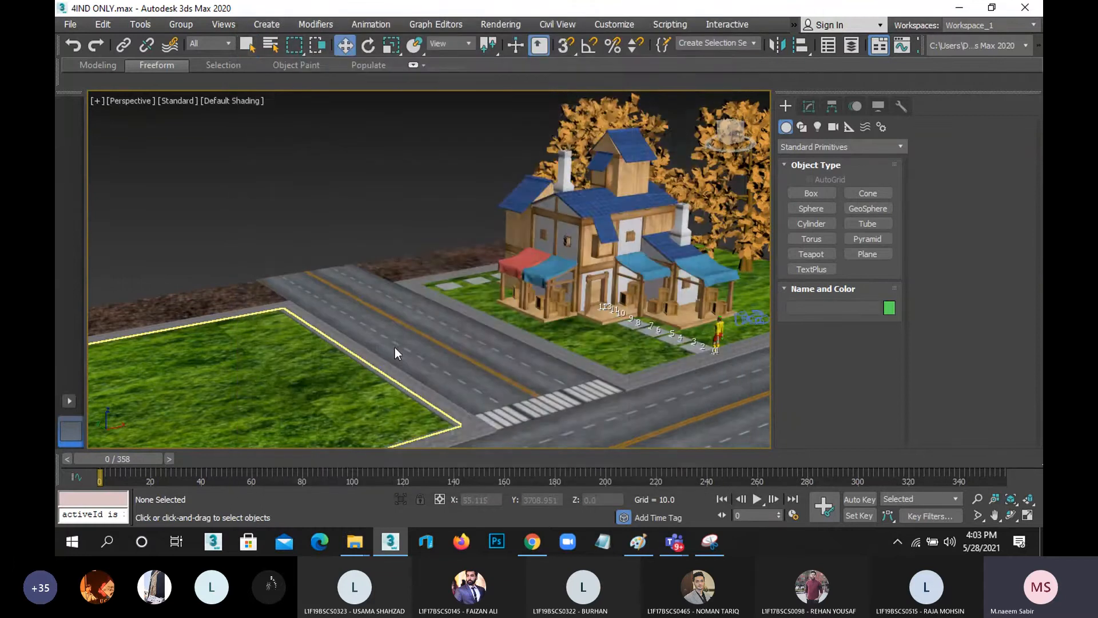
left_click_drag(557, 96, 291, 103)
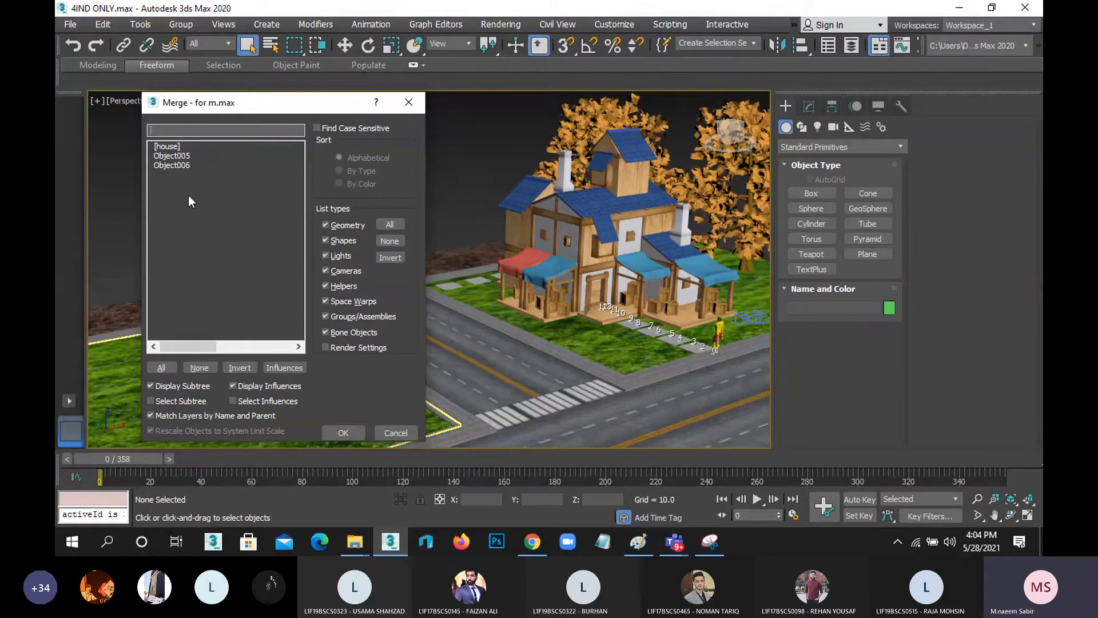
left_click(180, 149)
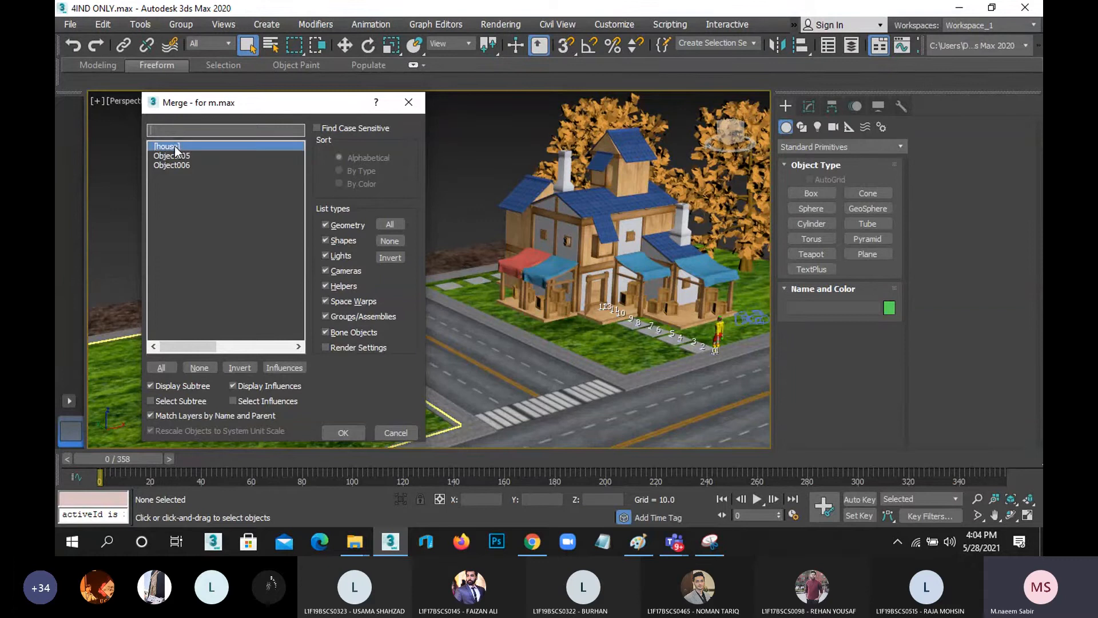
left_click(340, 433)
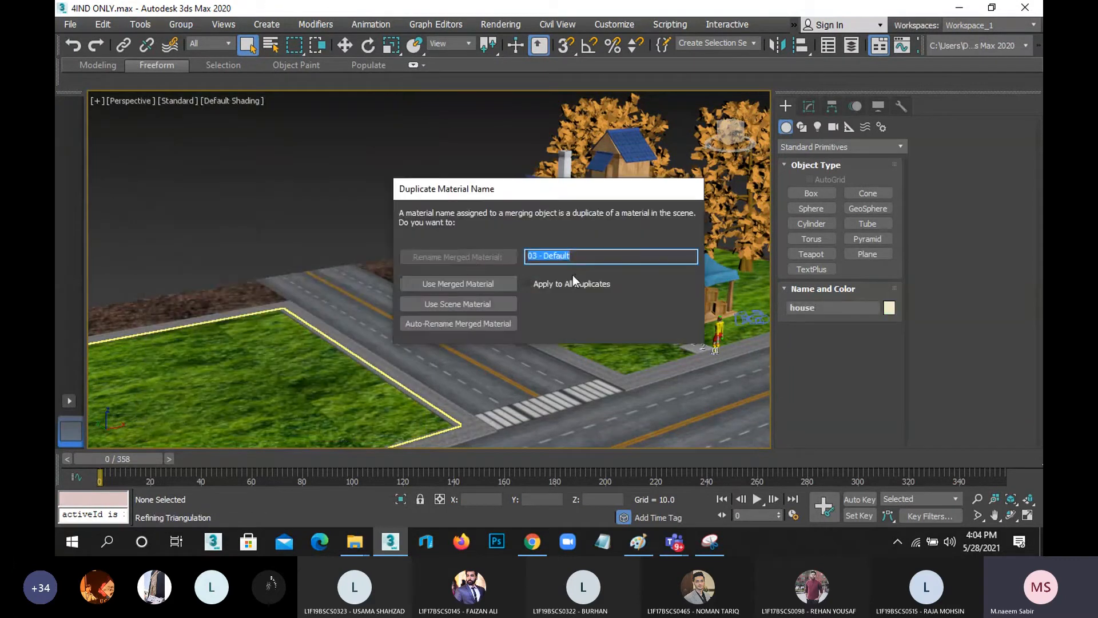
left_click(549, 284)
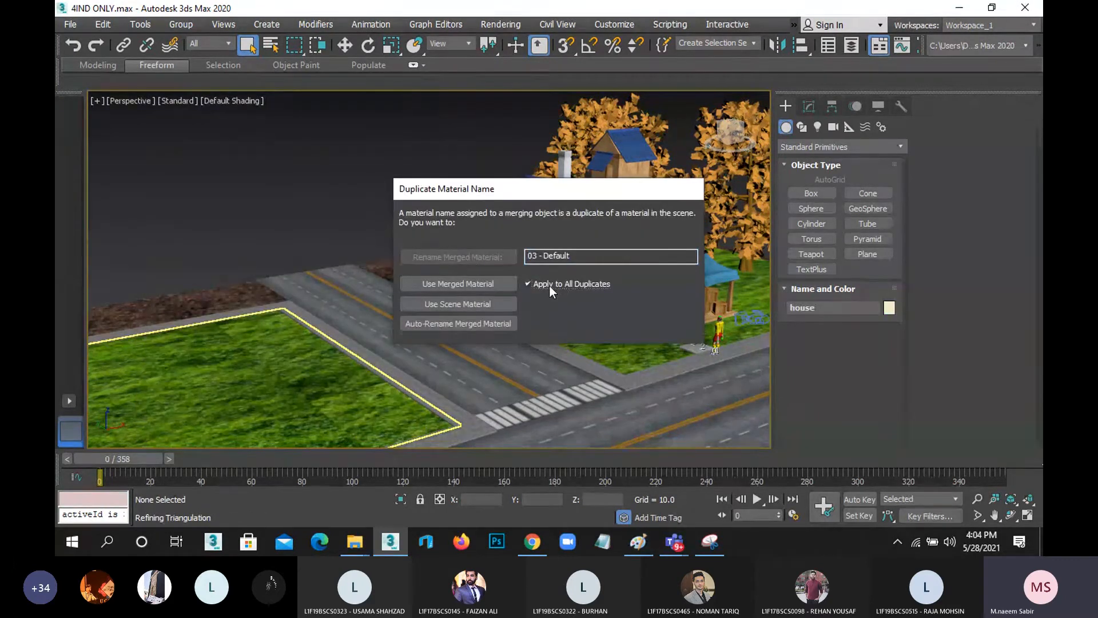
left_click(461, 324)
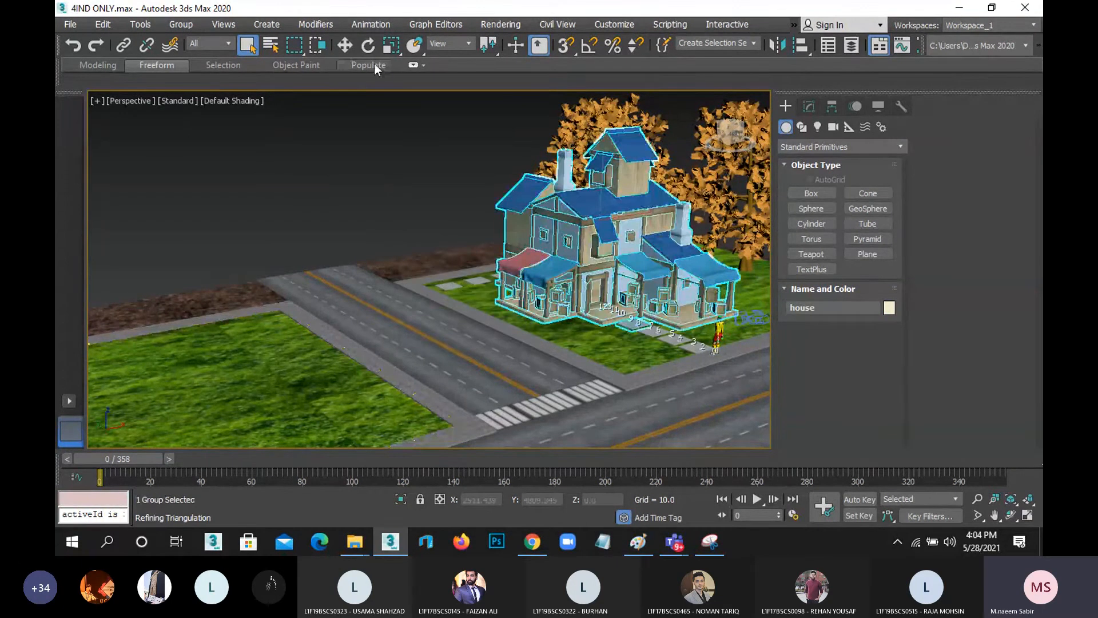
Move the merged house group onto the empty lawn across the road and deselect it
key("w")
left_click_drag(601, 268, 218, 309)
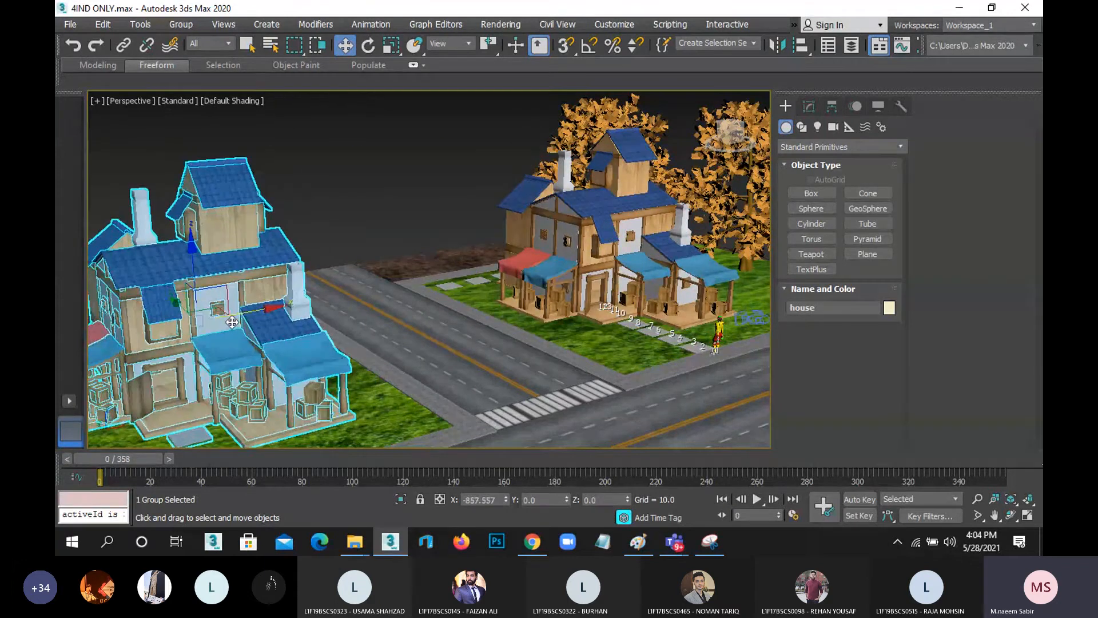
left_click(355, 197)
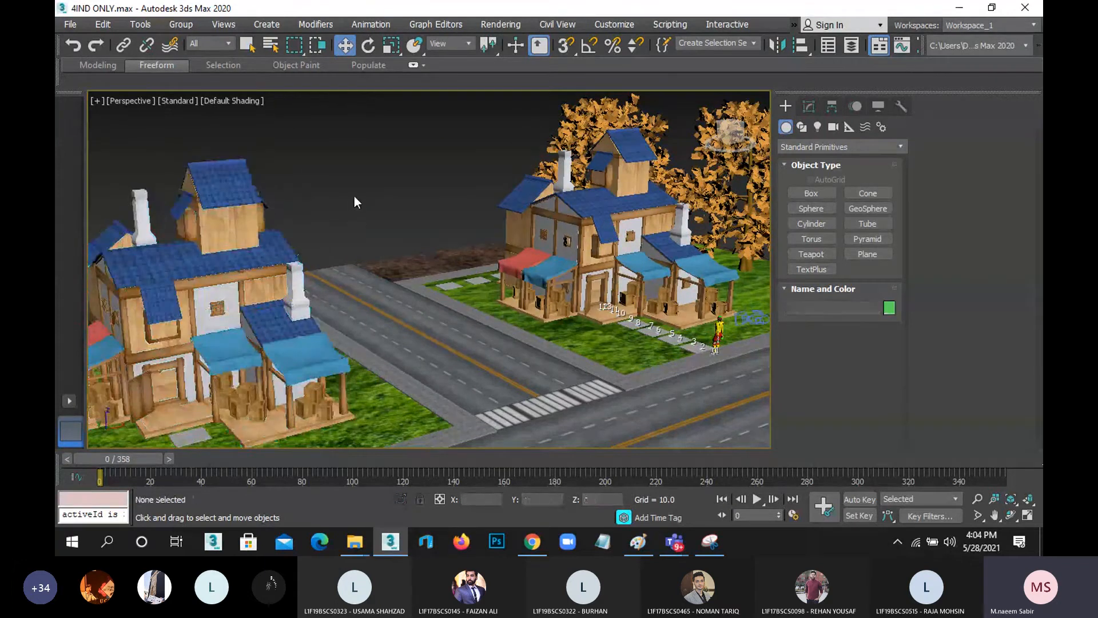
Inspect the merged house on the lawn up close and delete it from the scene
key("z")
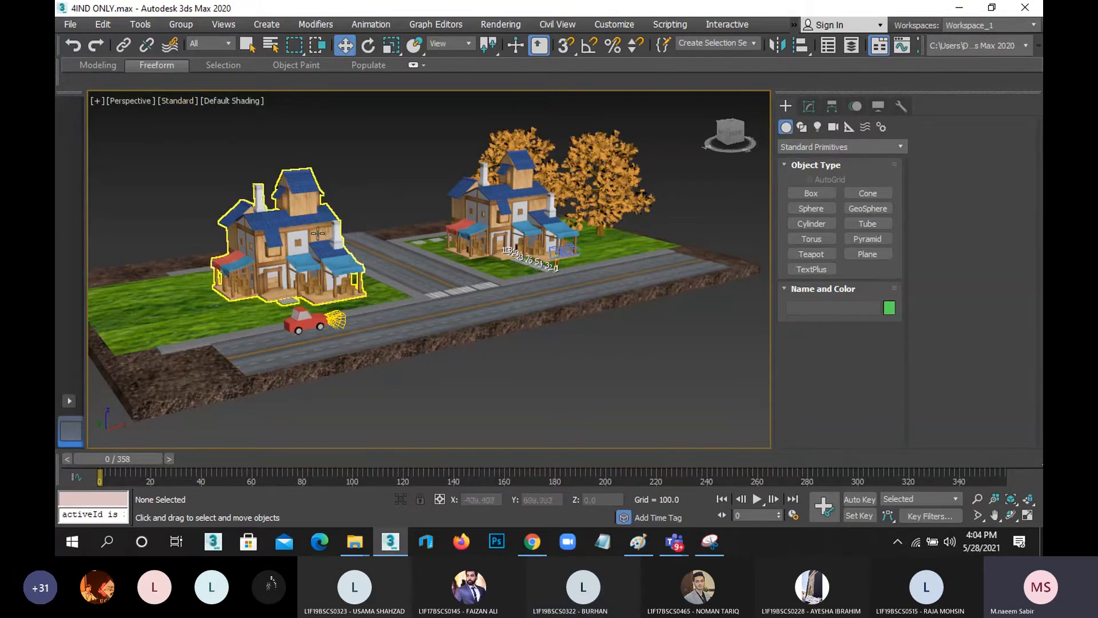
left_click(318, 233)
scroll(298, 246, "up", 5)
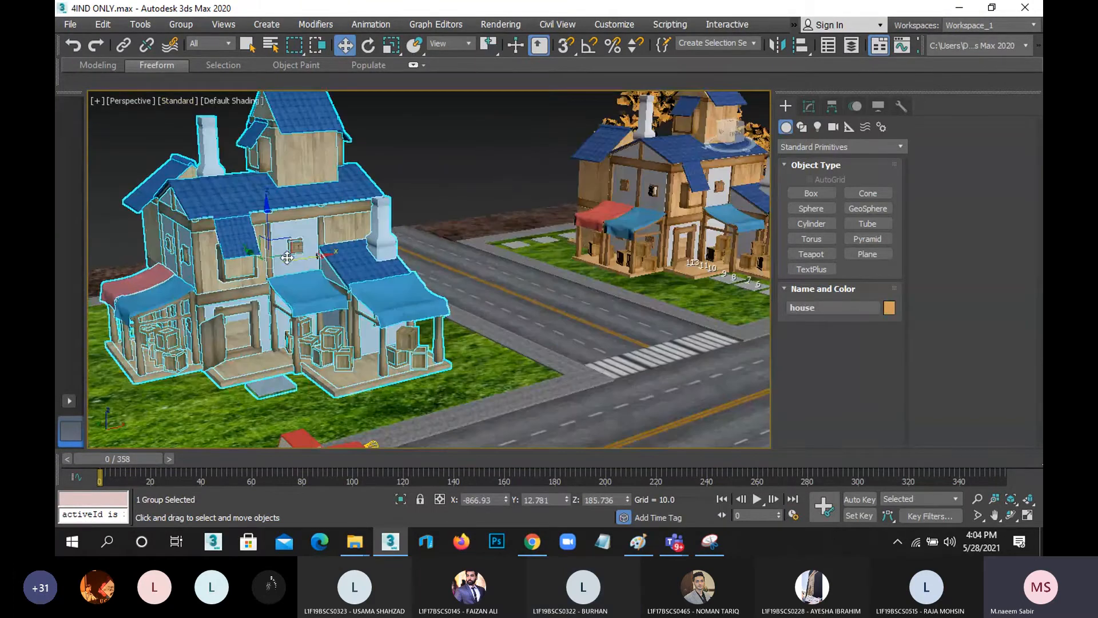
scroll(286, 258, "down", 5)
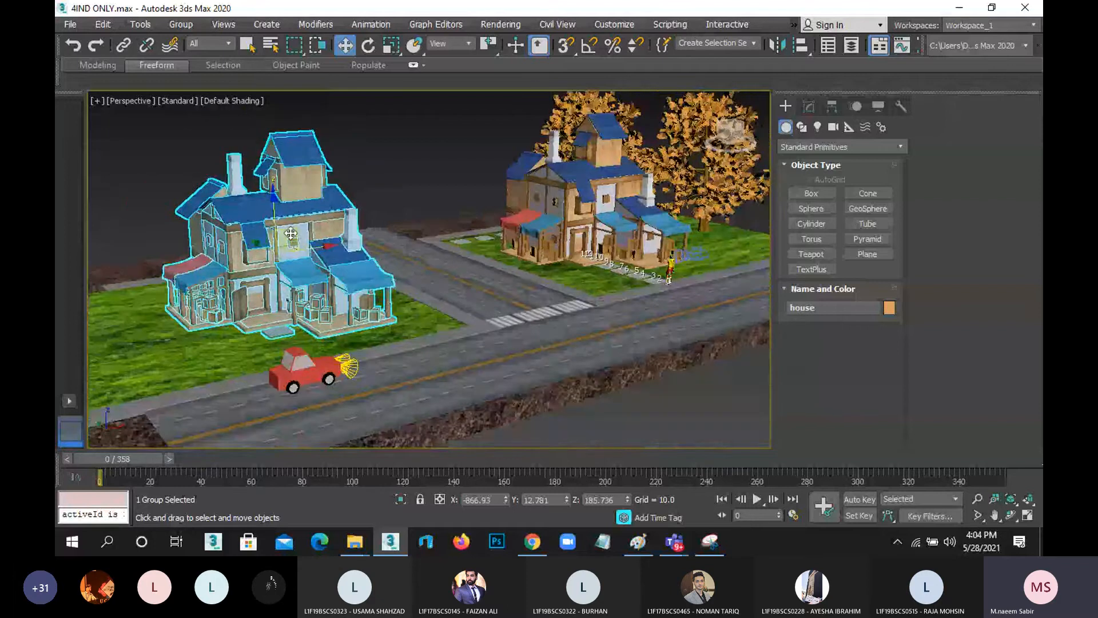
scroll(276, 230, "up", 3)
middle_click_drag(275, 230, 299, 252)
scroll(360, 210, "up", 3)
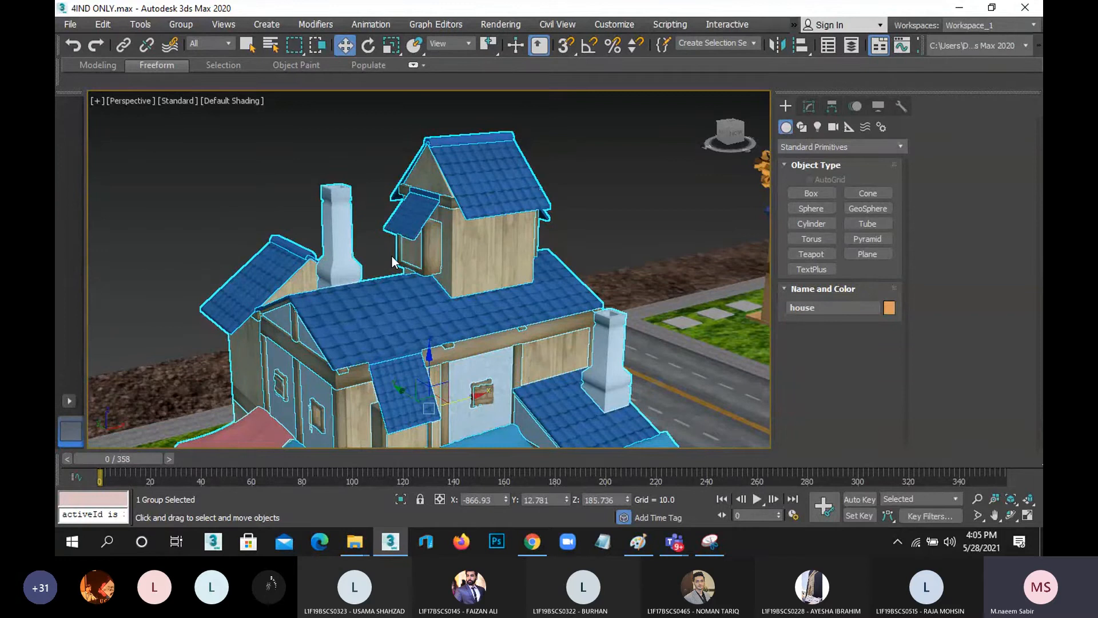
key("Delete")
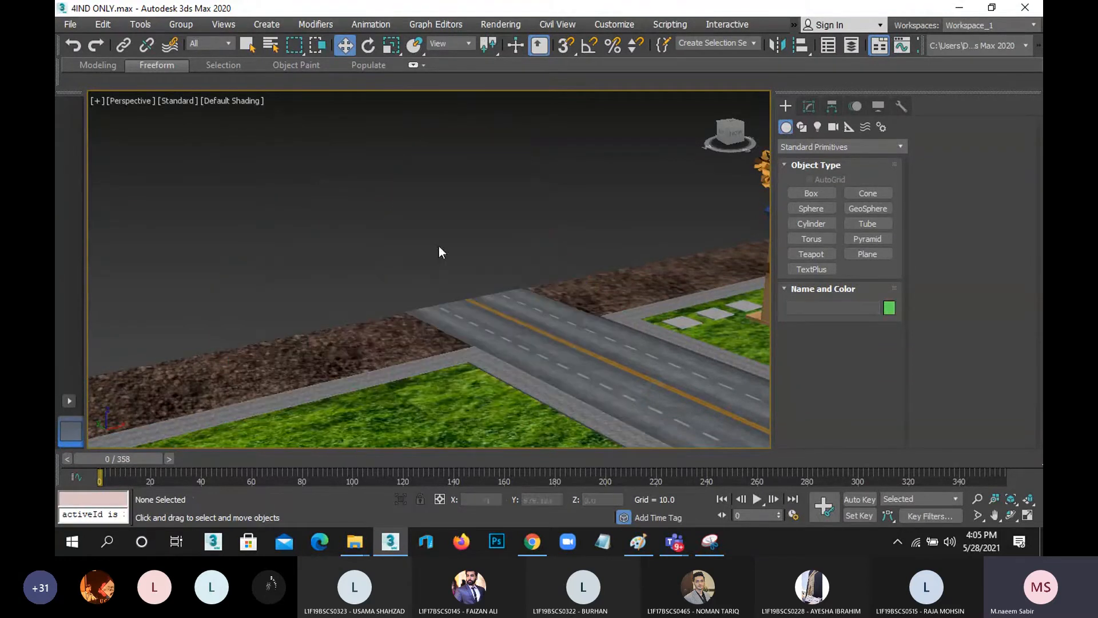
scroll(438, 246, "down", 3)
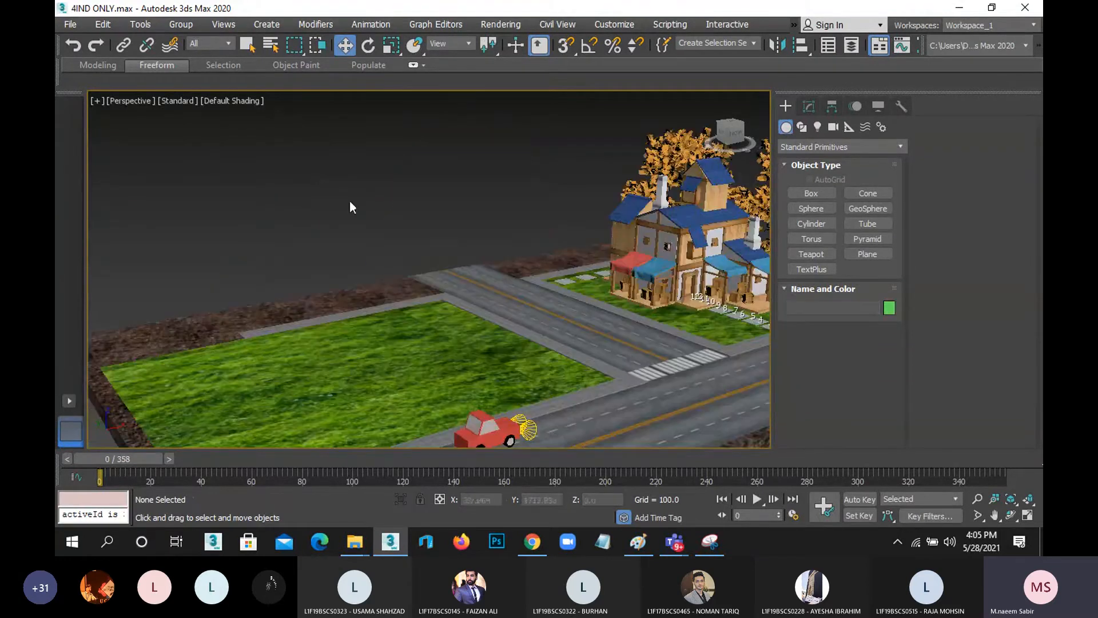
Merge the house group from for m.max into the scene again, auto-renaming all duplicate merged materials
left_click(70, 24)
mouse_move(160, 224)
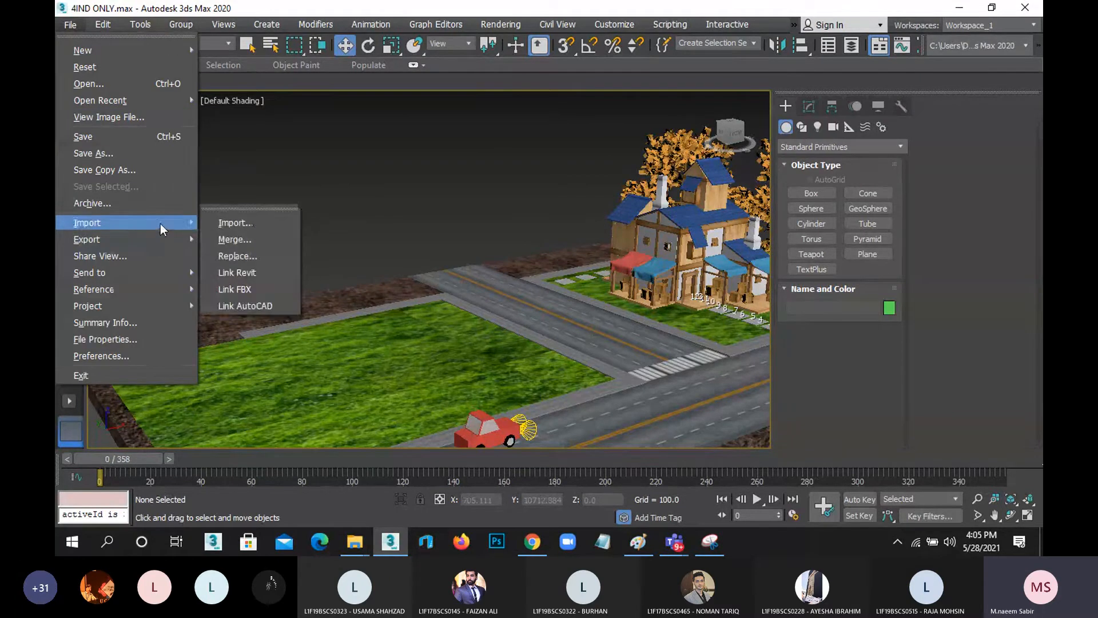
left_click(251, 239)
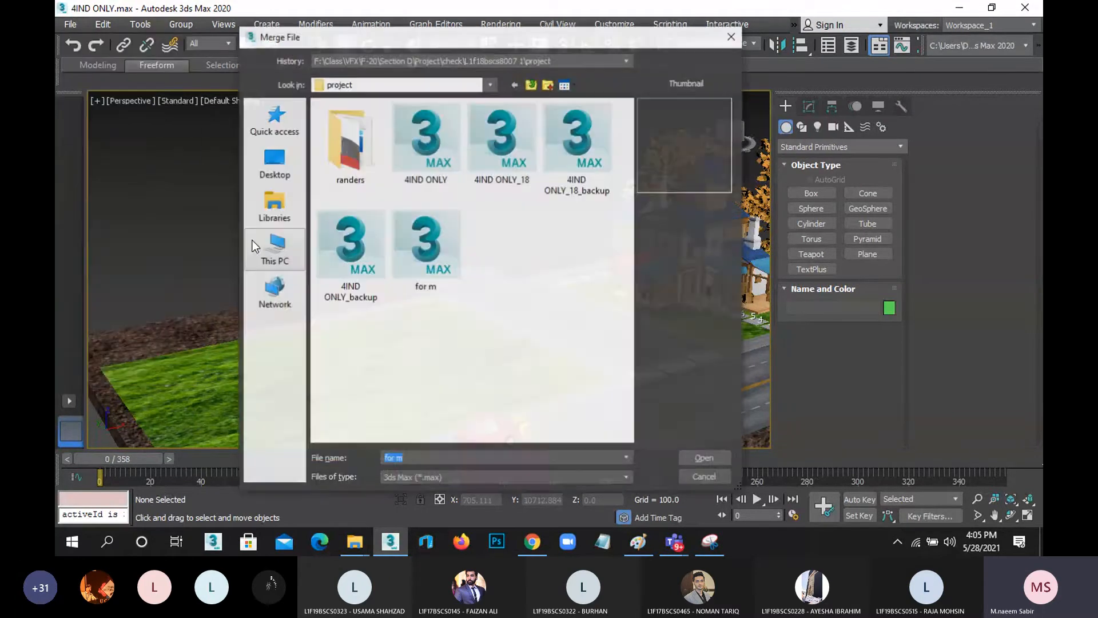
left_click(437, 252)
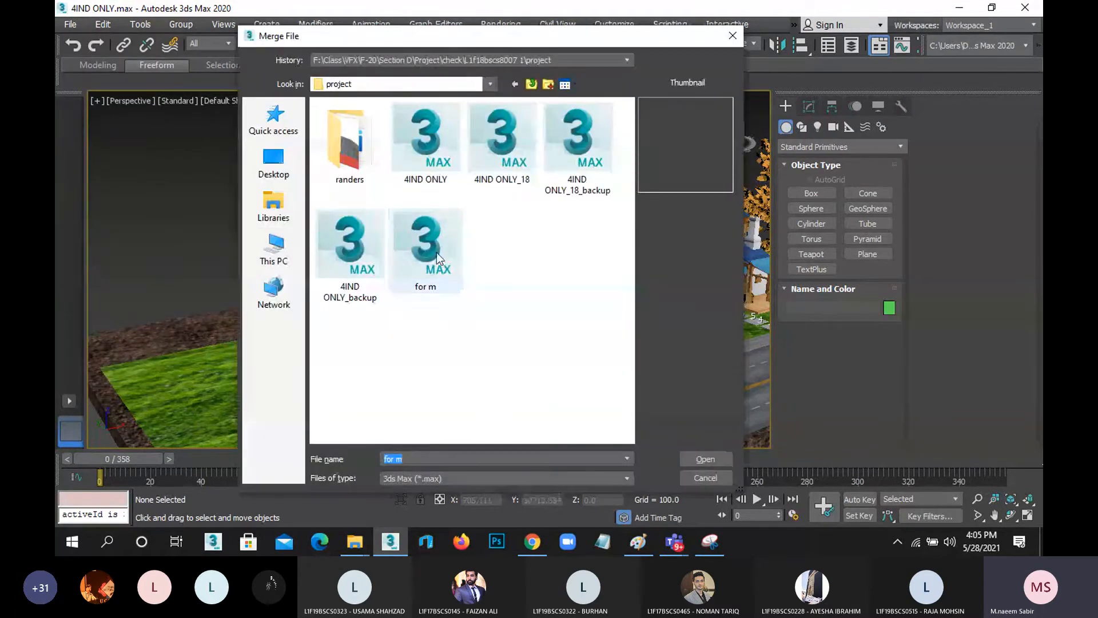
left_click(707, 460)
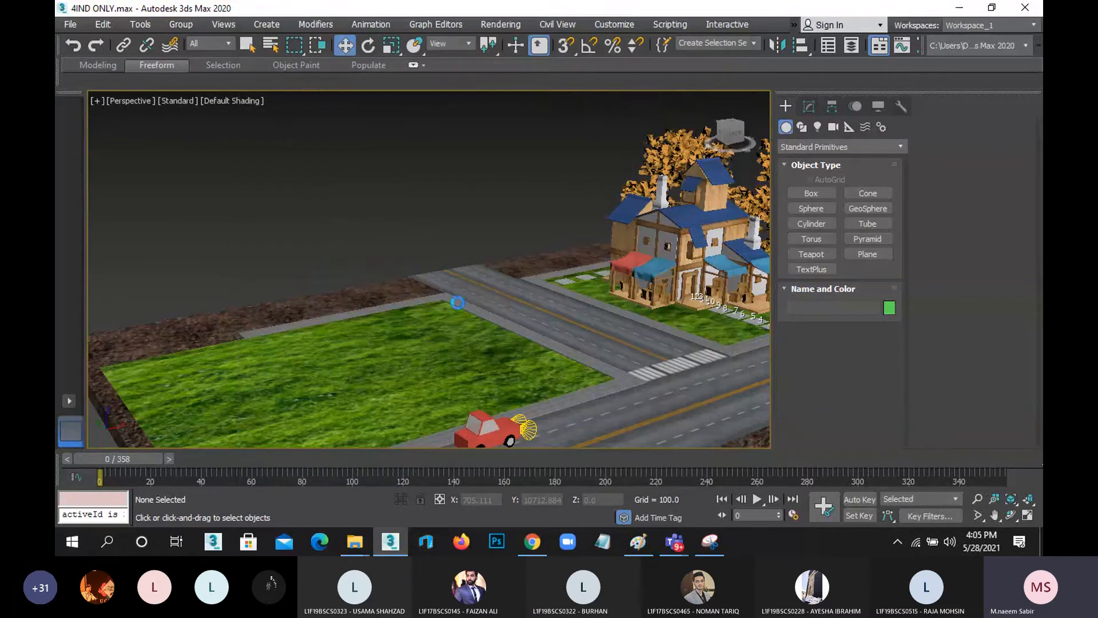
left_click(445, 141)
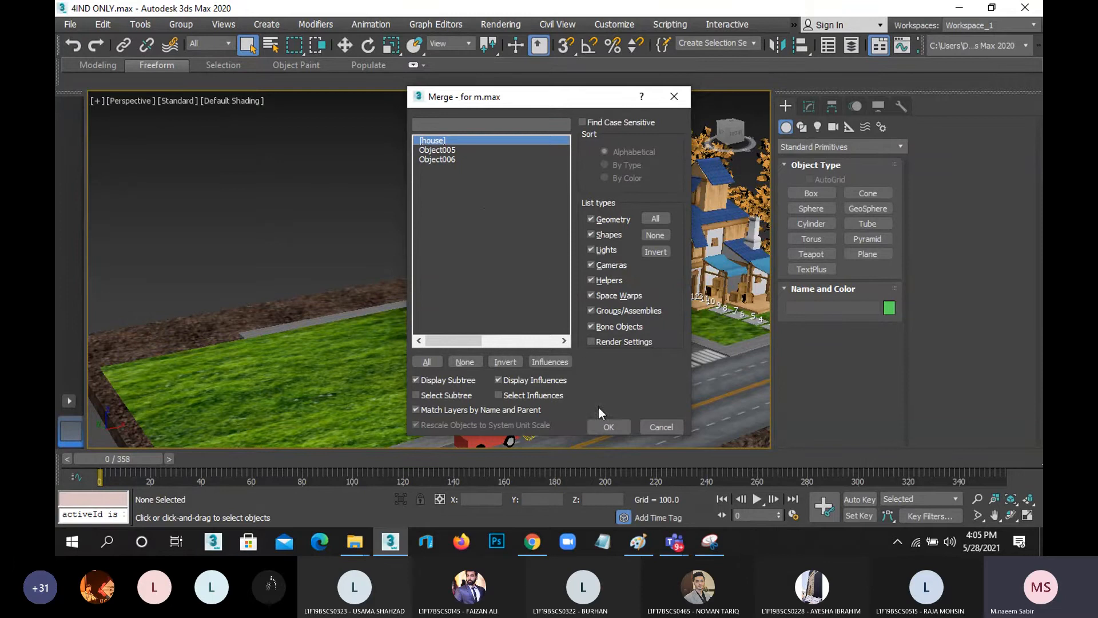
left_click(607, 428)
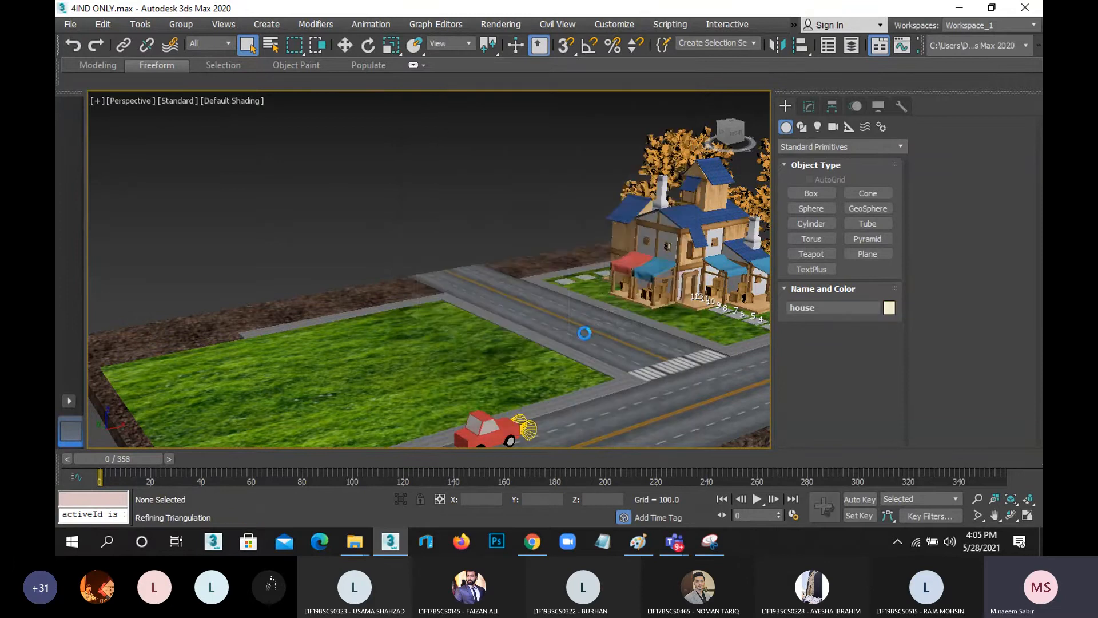
left_click(575, 284)
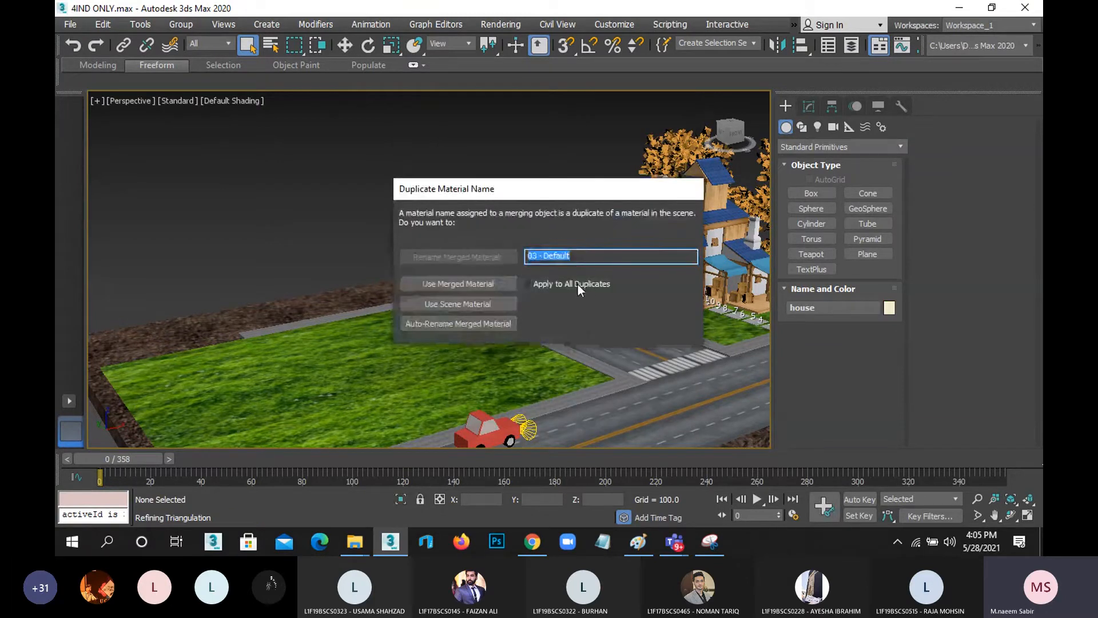
left_click(469, 325)
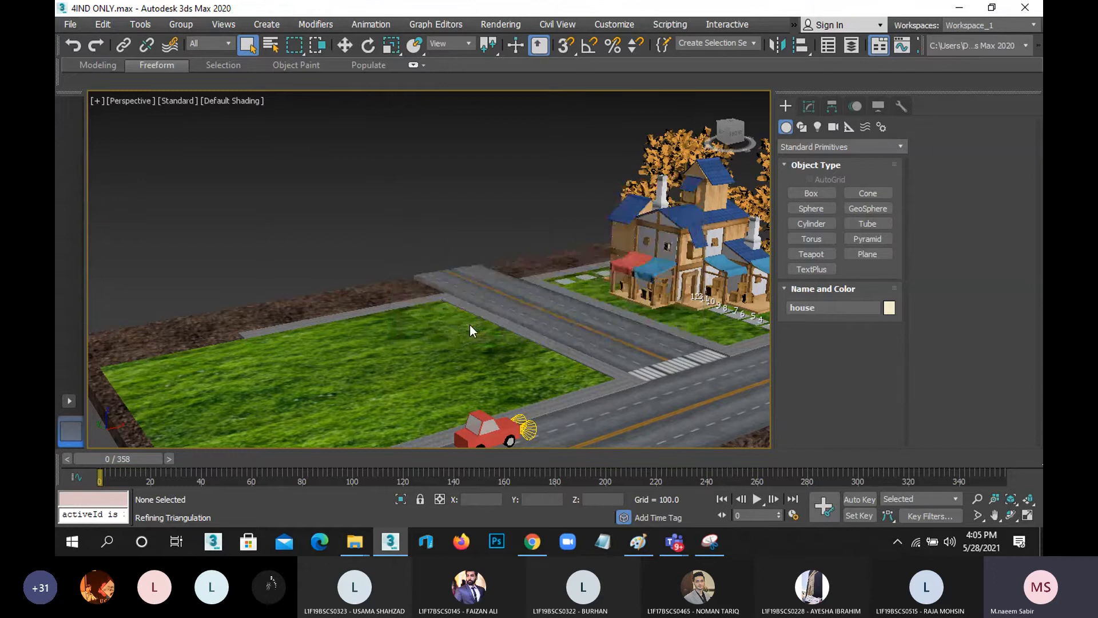
Move the merged house group along X from the existing house onto the empty lawn across the road
scroll(521, 263, "down", 4)
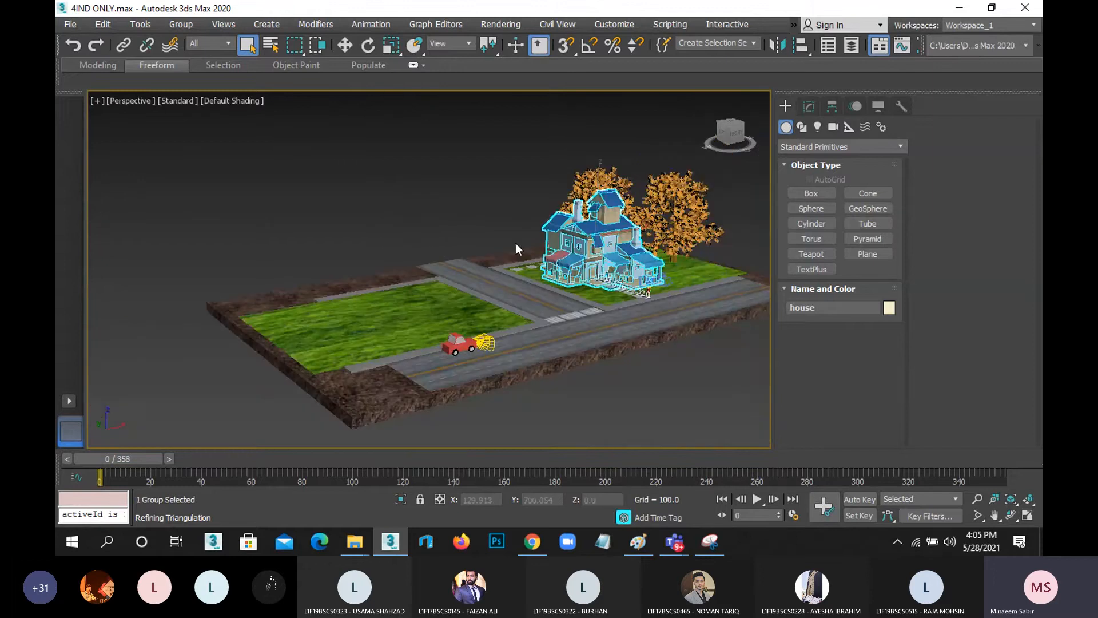
key("w")
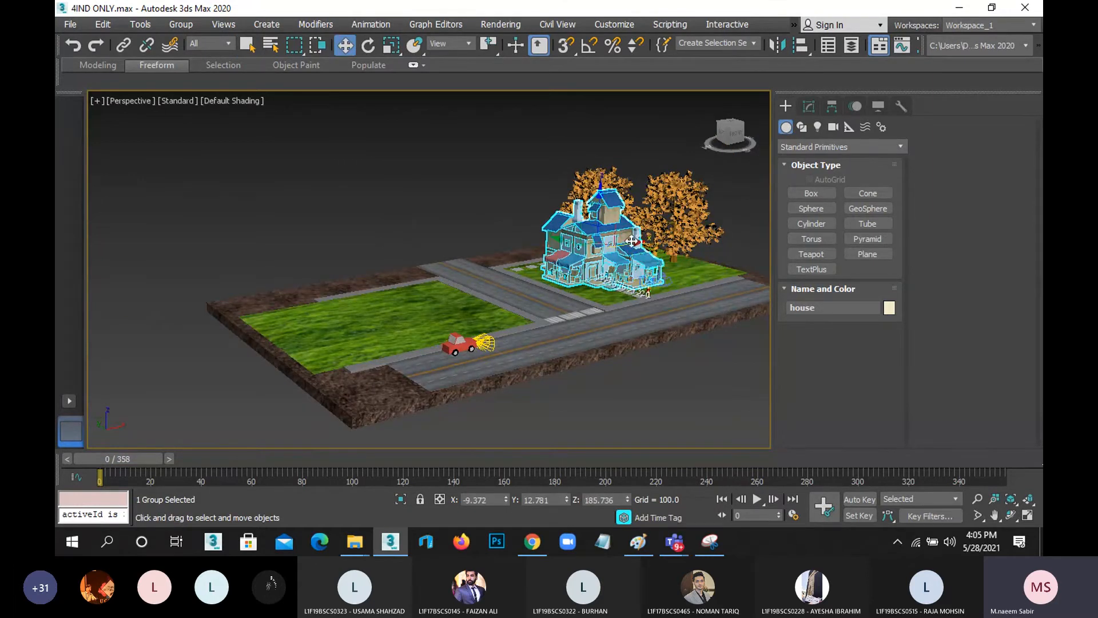
left_click_drag(629, 245, 450, 278)
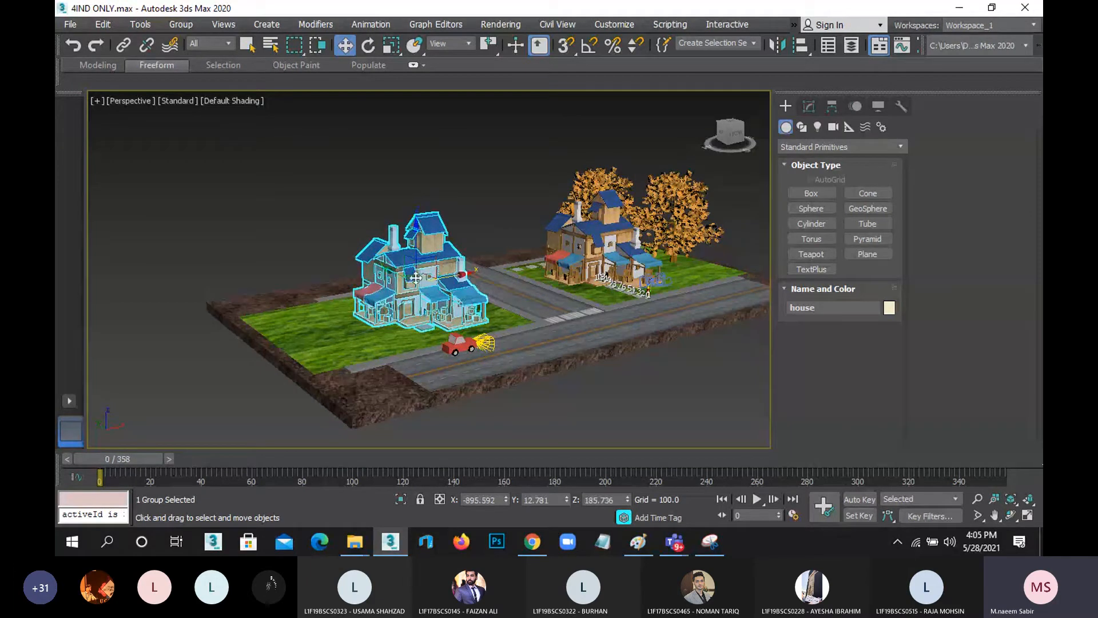
scroll(464, 342, "up", 5)
middle_click_drag(463, 342, 445, 307, "alt")
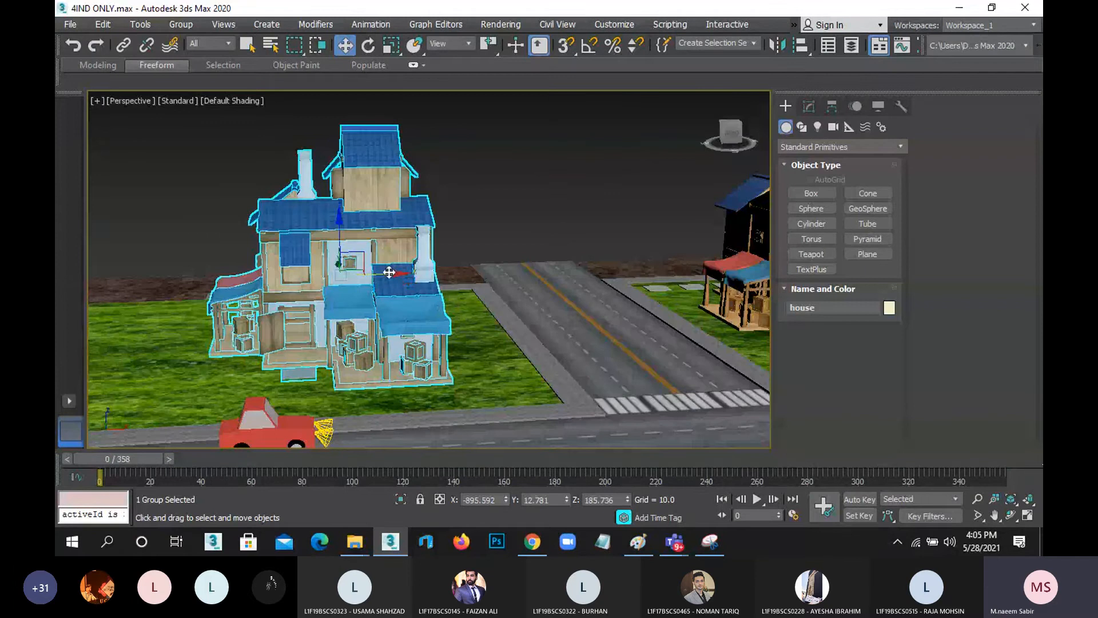
left_click_drag(397, 273, 422, 273)
middle_click_drag(531, 302, 447, 290)
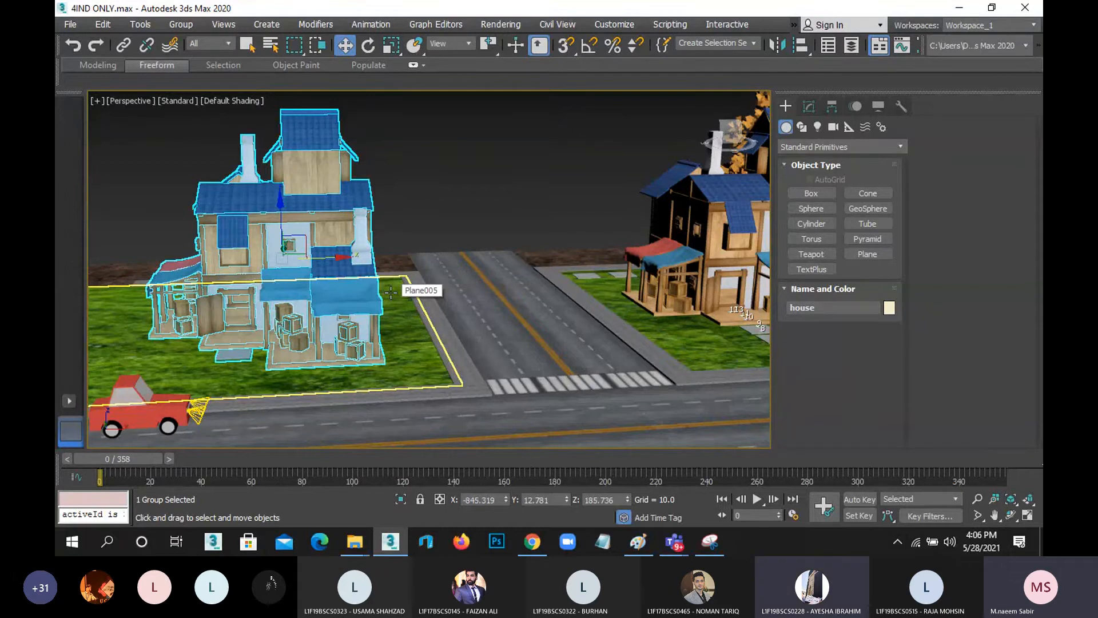
Mirror the merged house on the X axis with no clone, deselect it, and save the scene
left_click(776, 45)
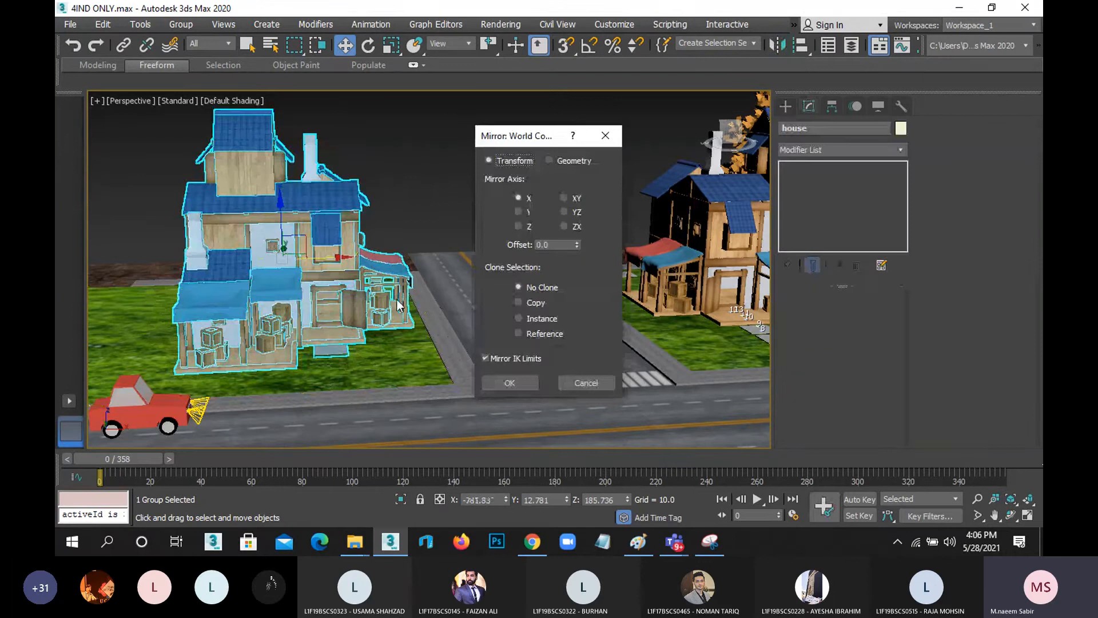
left_click(515, 381)
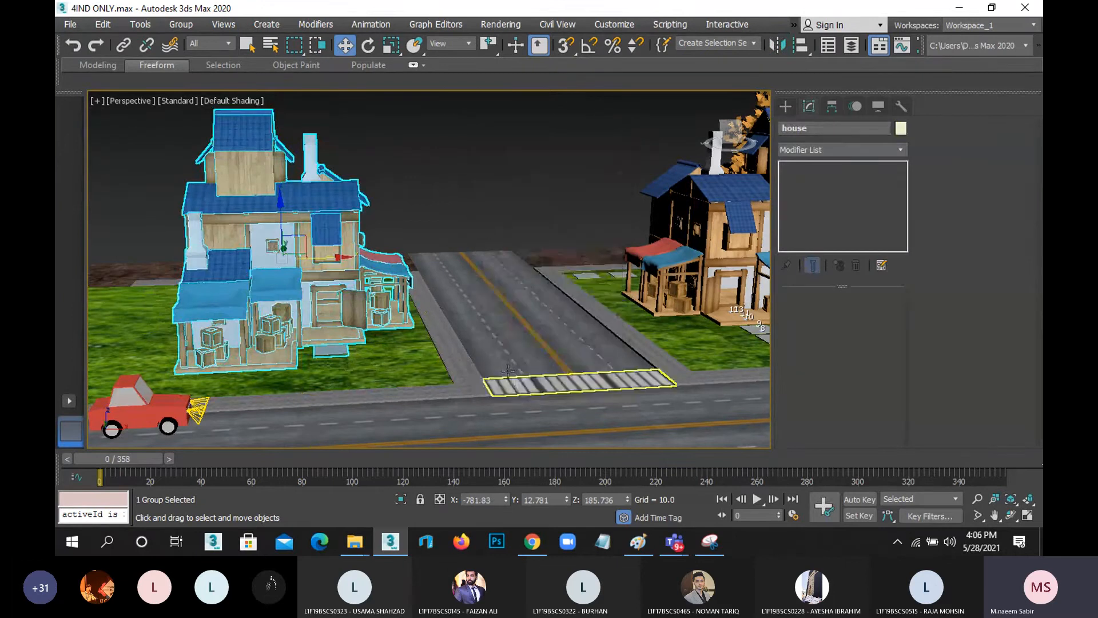
left_click(477, 180)
scroll(445, 225, "down", 3)
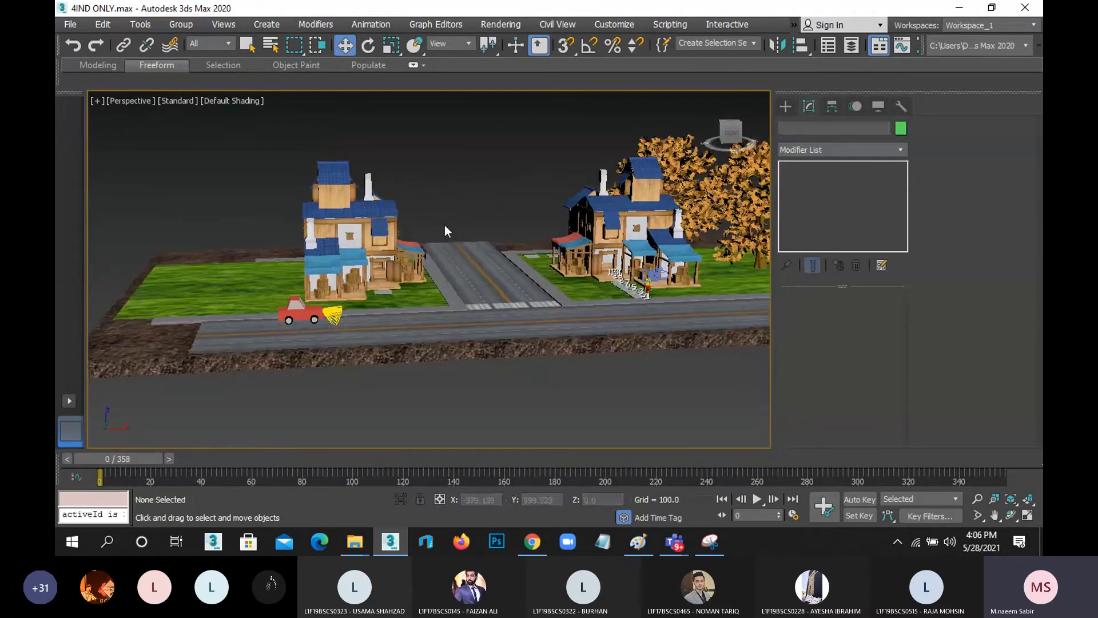
middle_click_drag(442, 224, 462, 248, "alt")
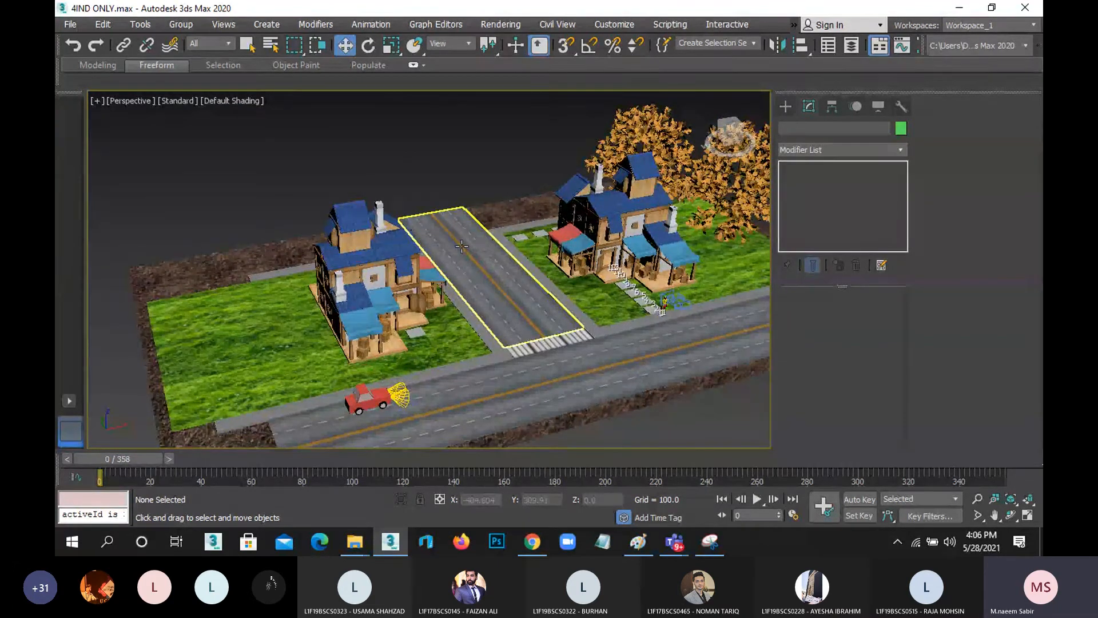
key("ctrl+s")
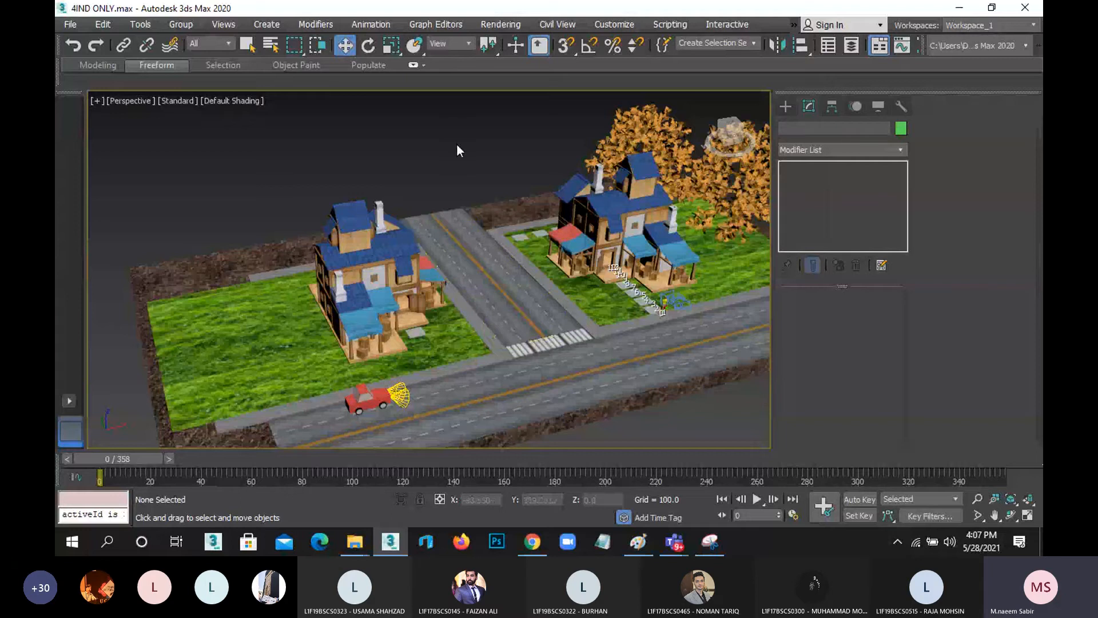
Examine the two houses and the red car with its headlights up close, and check the course portal in Chrome
middle_click_drag(456, 152, 454, 151, "alt")
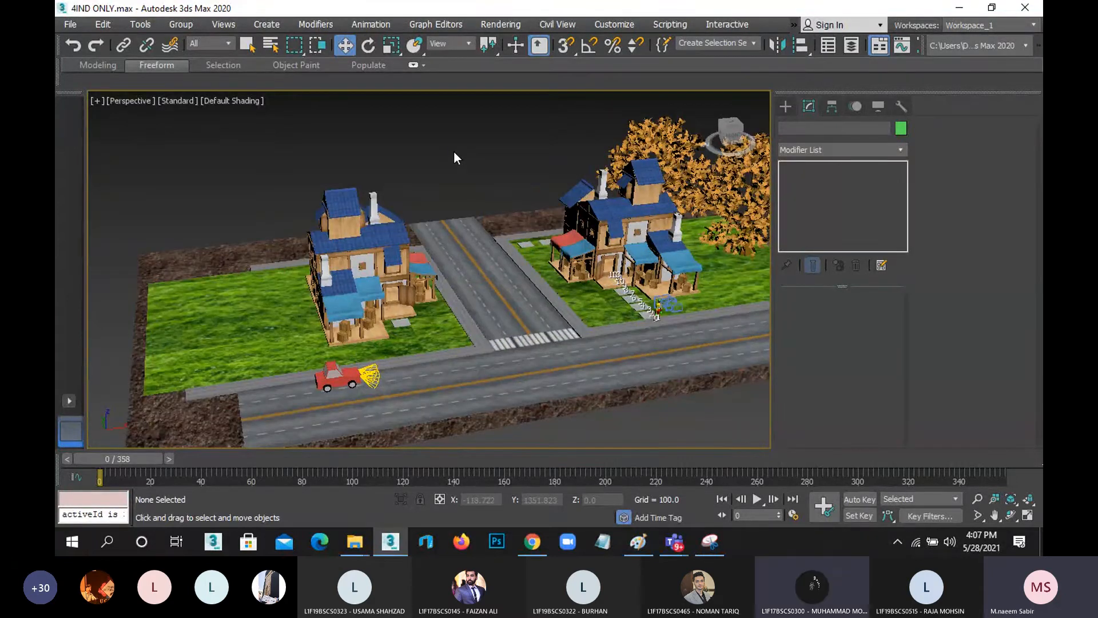
key("ctrl+s")
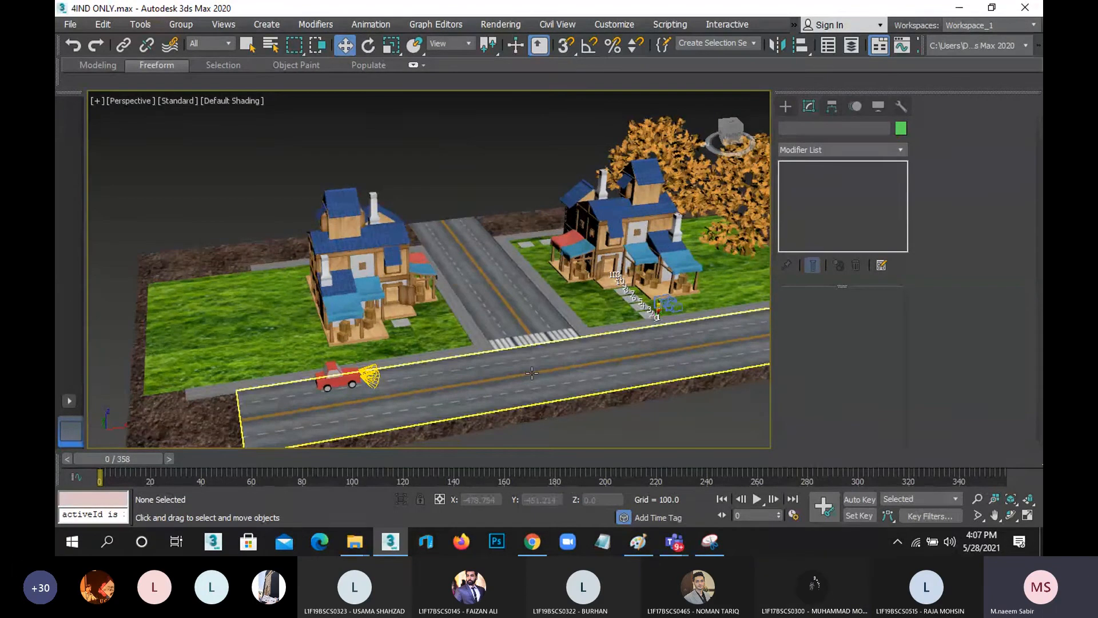
middle_click_drag(479, 327, 474, 330)
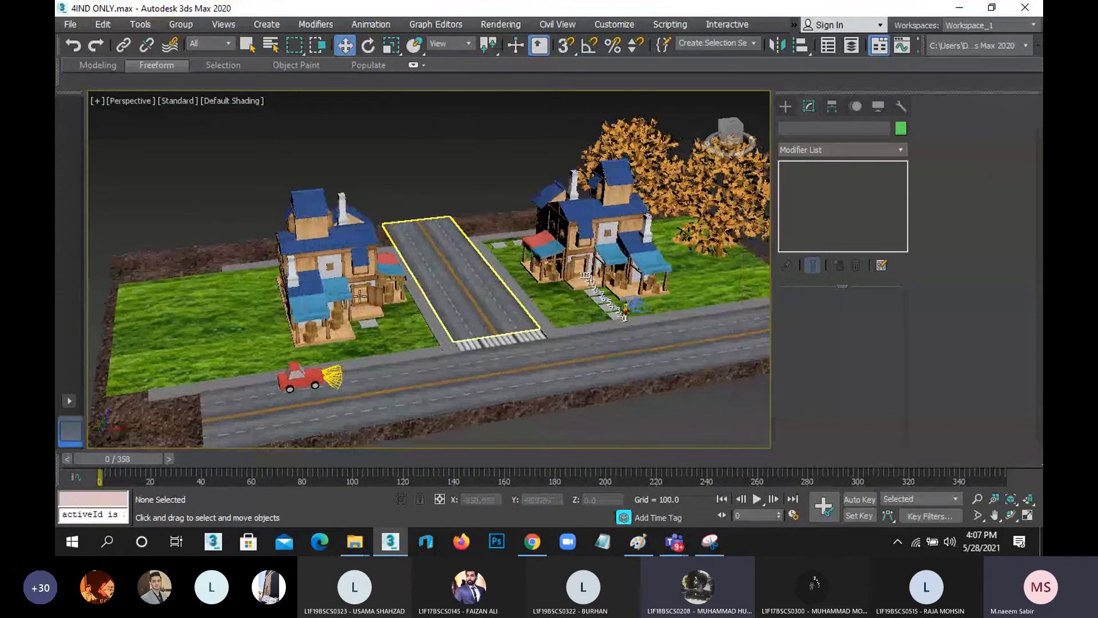
left_click(296, 369)
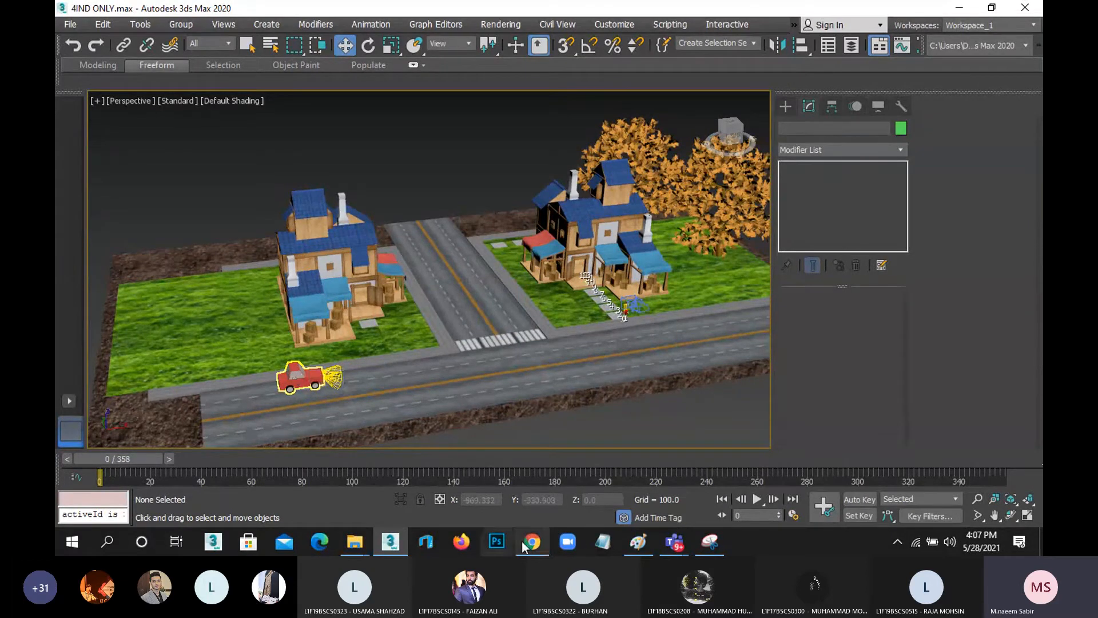
mouse_move(535, 550)
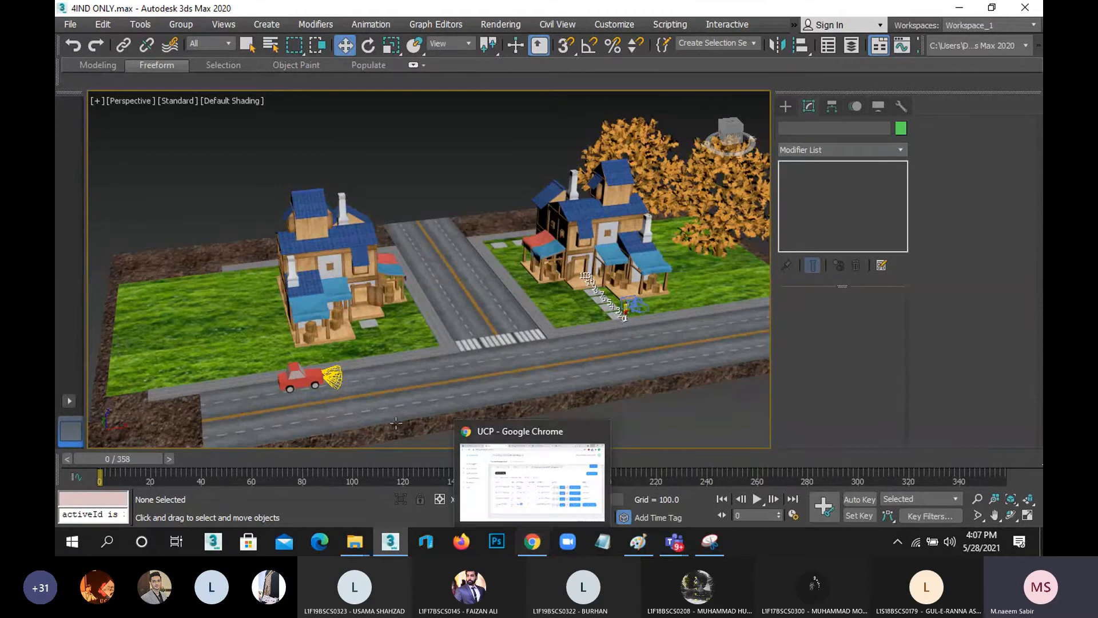
scroll(338, 387, "up", 5)
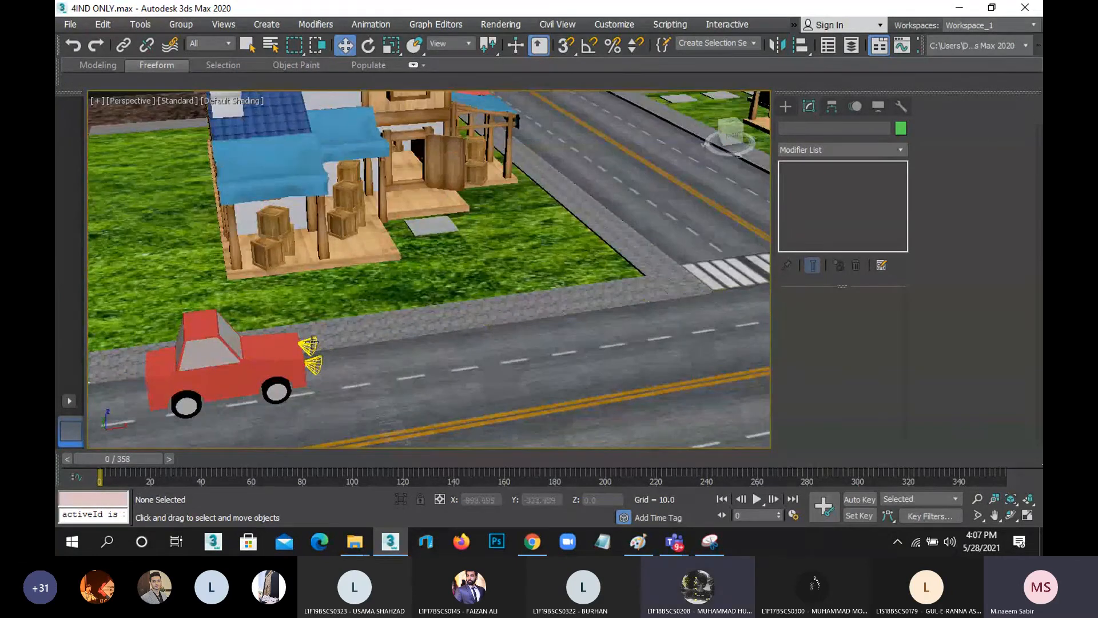
scroll(318, 364, "up", 5)
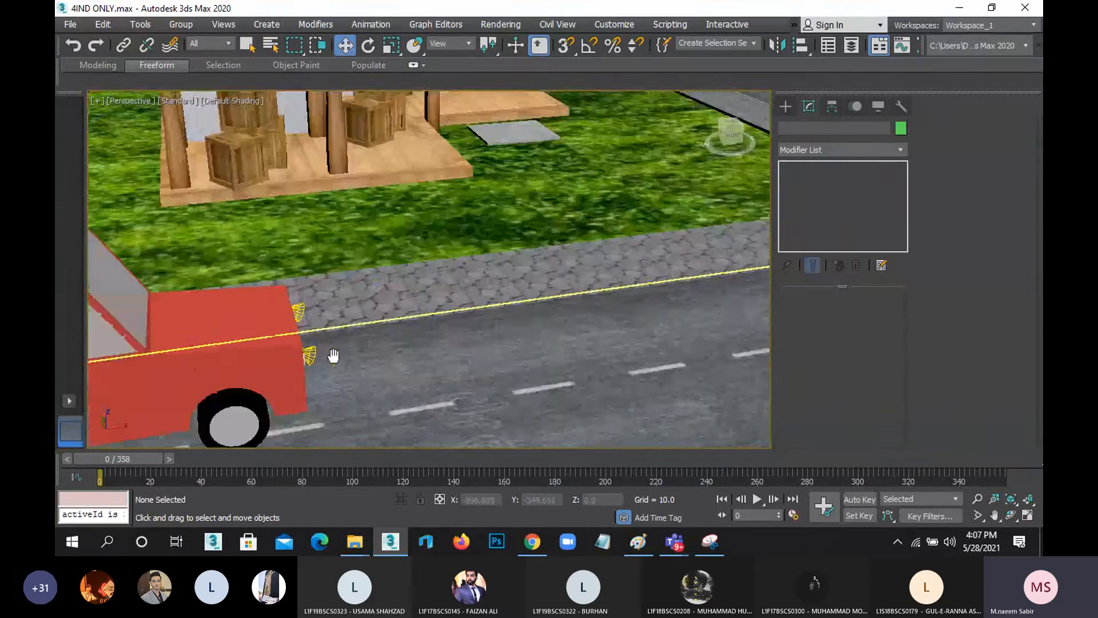
scroll(333, 356, "down", 10)
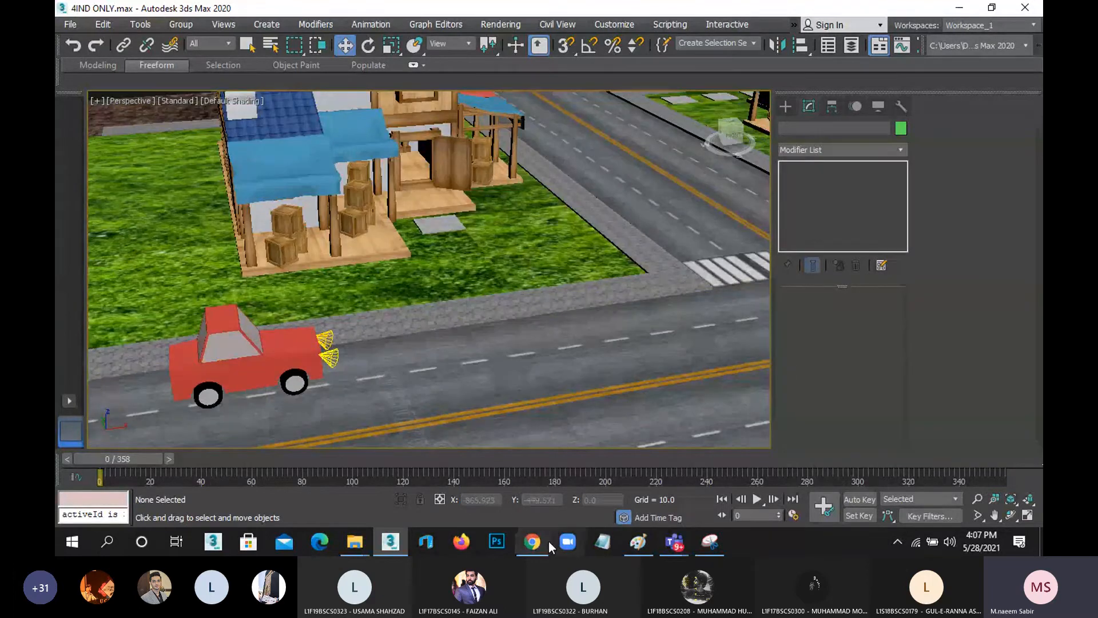
left_click(527, 487)
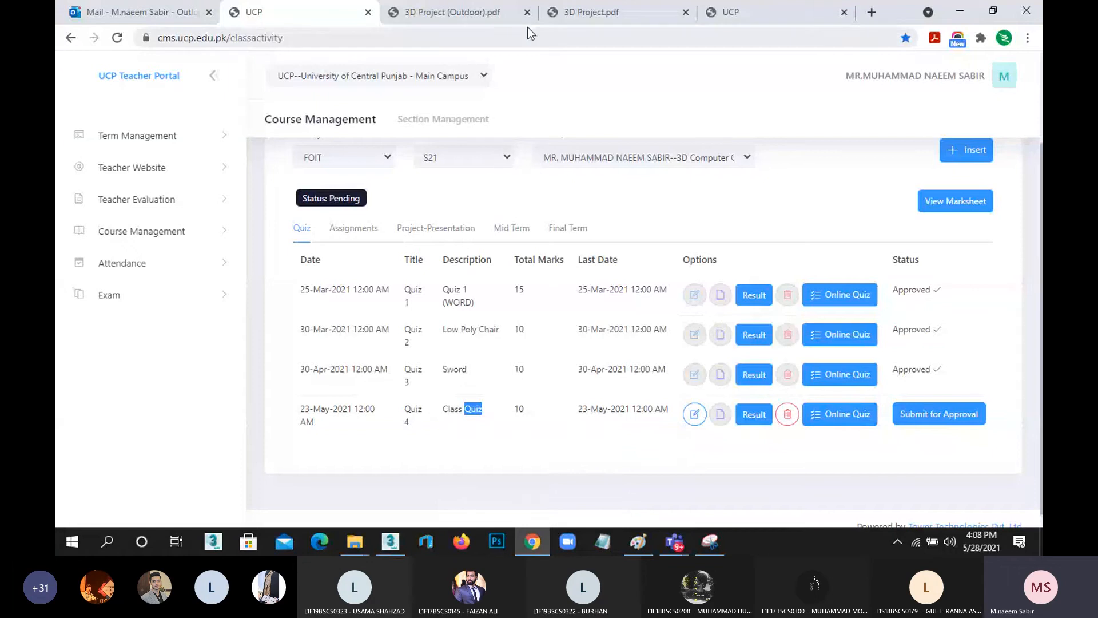
left_click(960, 11)
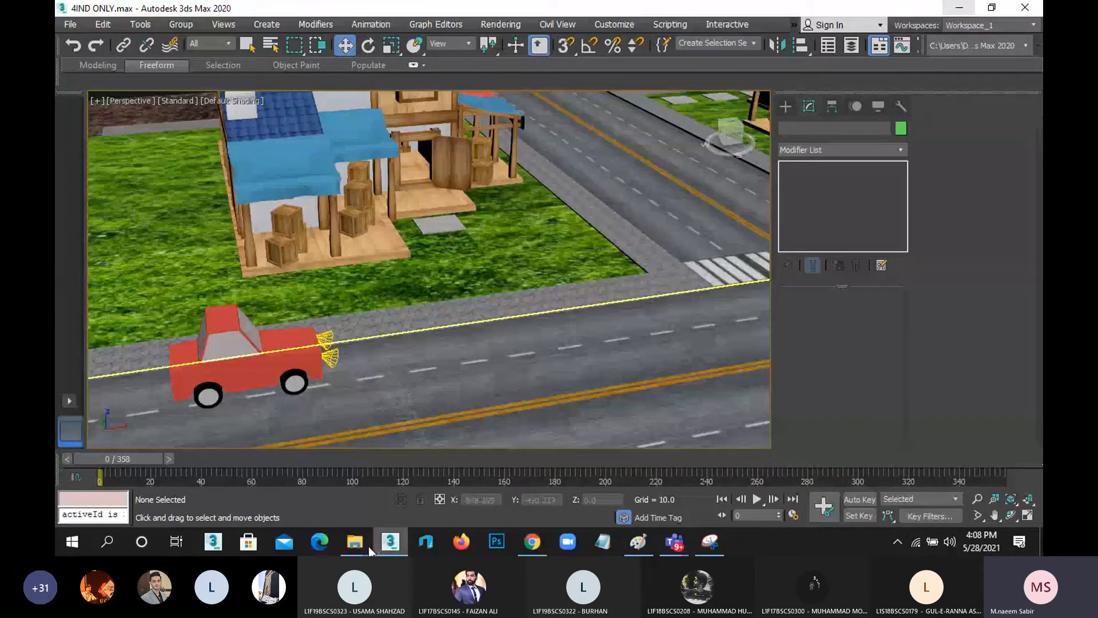
Open the 3DCGPROJECT document from the project folder in Word and dismiss the document recovery list
mouse_move(366, 547)
left_click(286, 474)
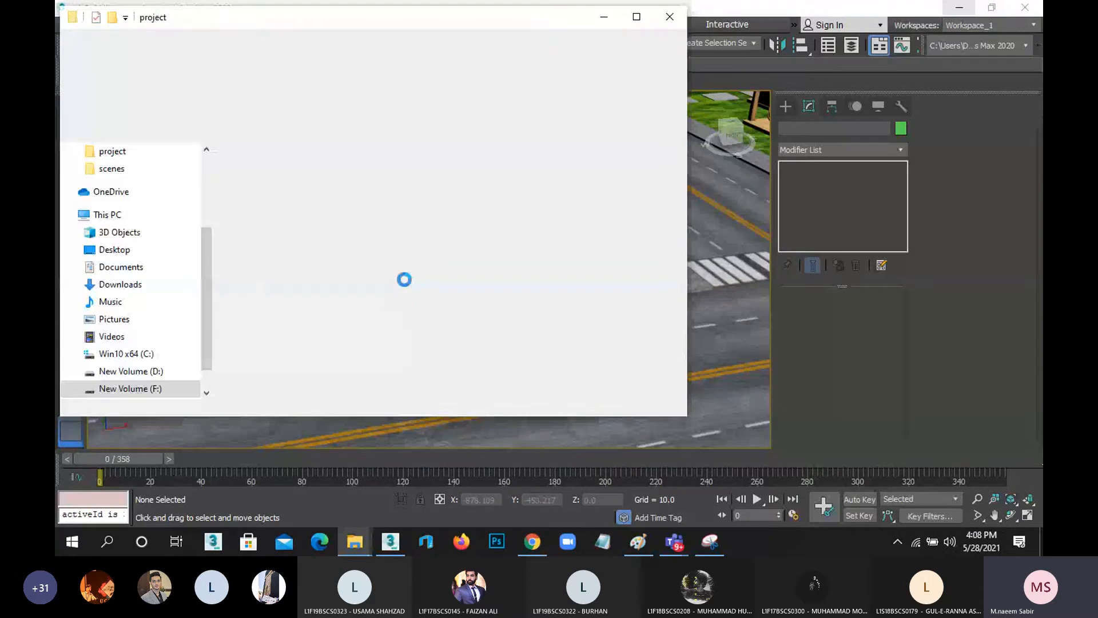
left_click(455, 189)
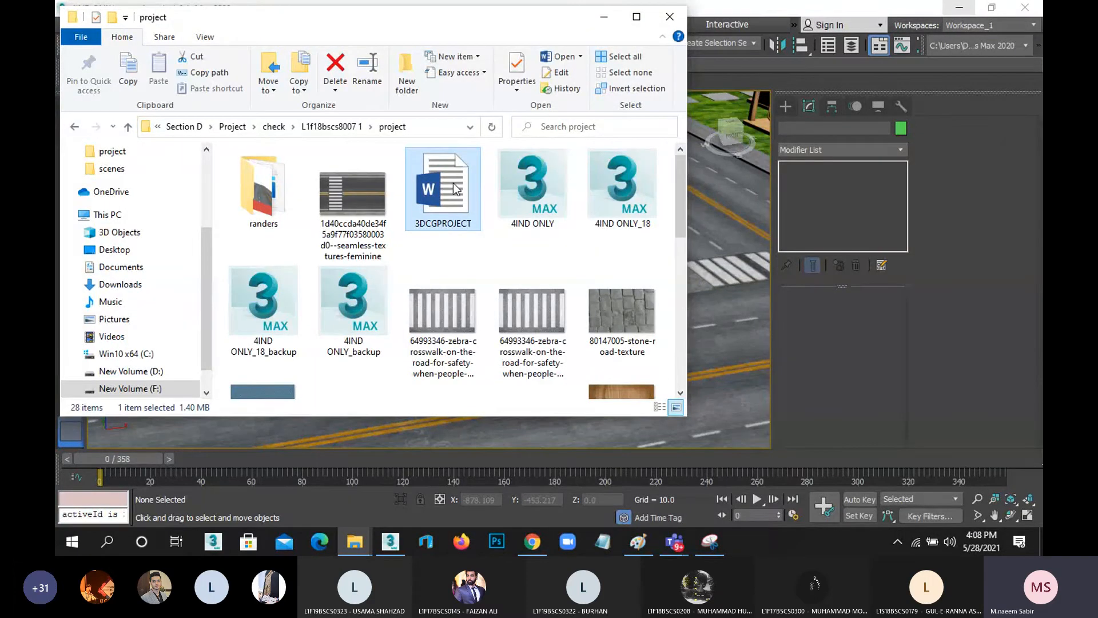
double_click(455, 189)
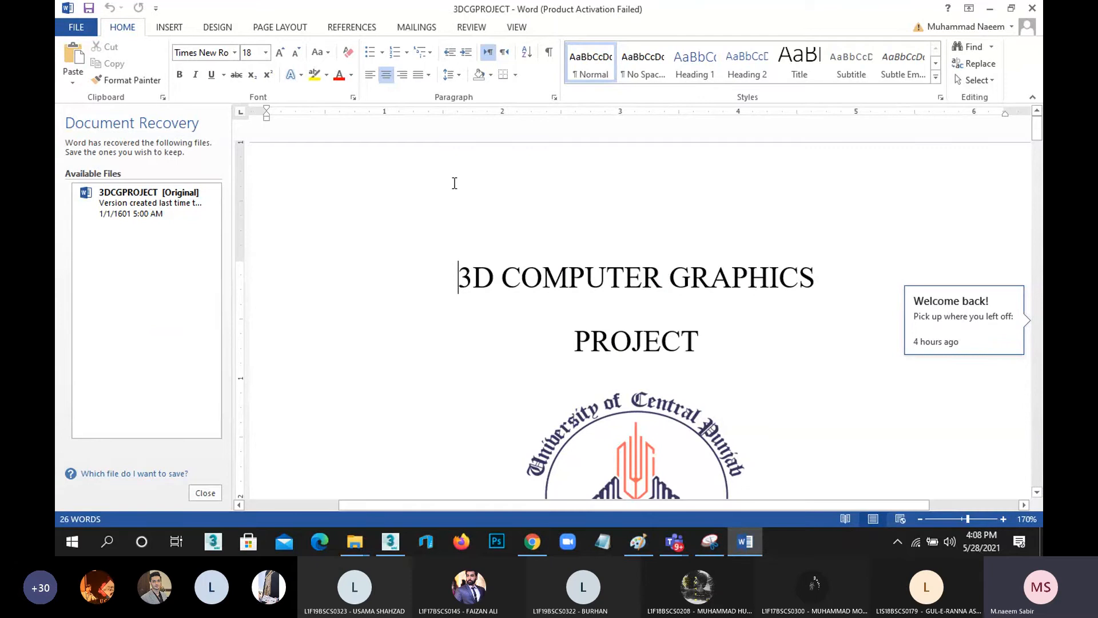
left_click(214, 492)
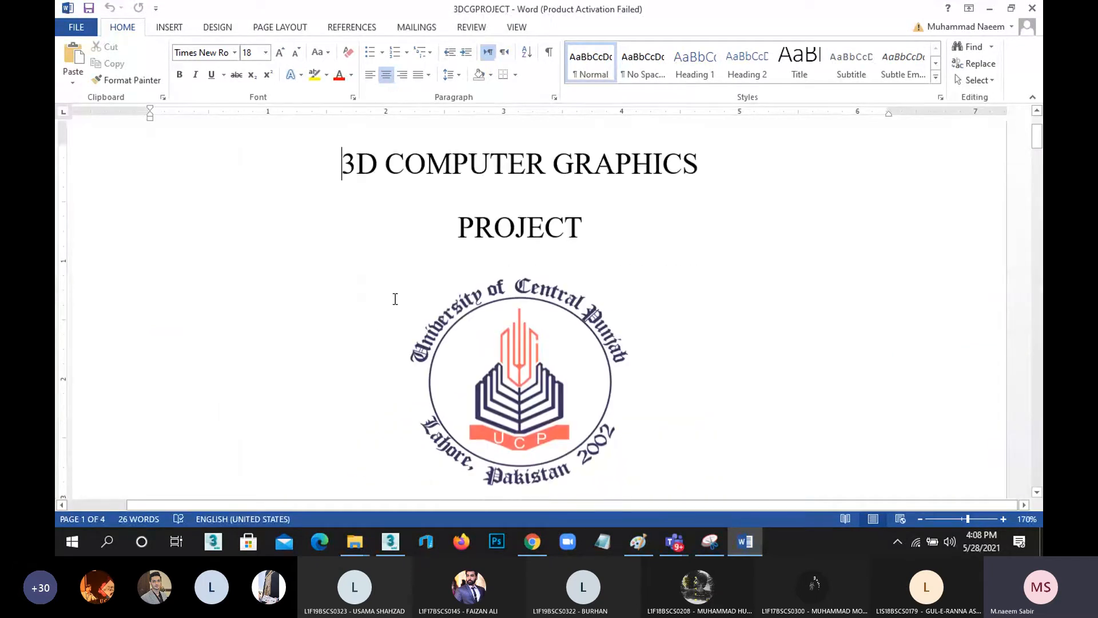
Review the report's cover page, from title and logo to department and year, highlighting the line with the submitter's name and registration number
scroll(395, 299, "down", 1)
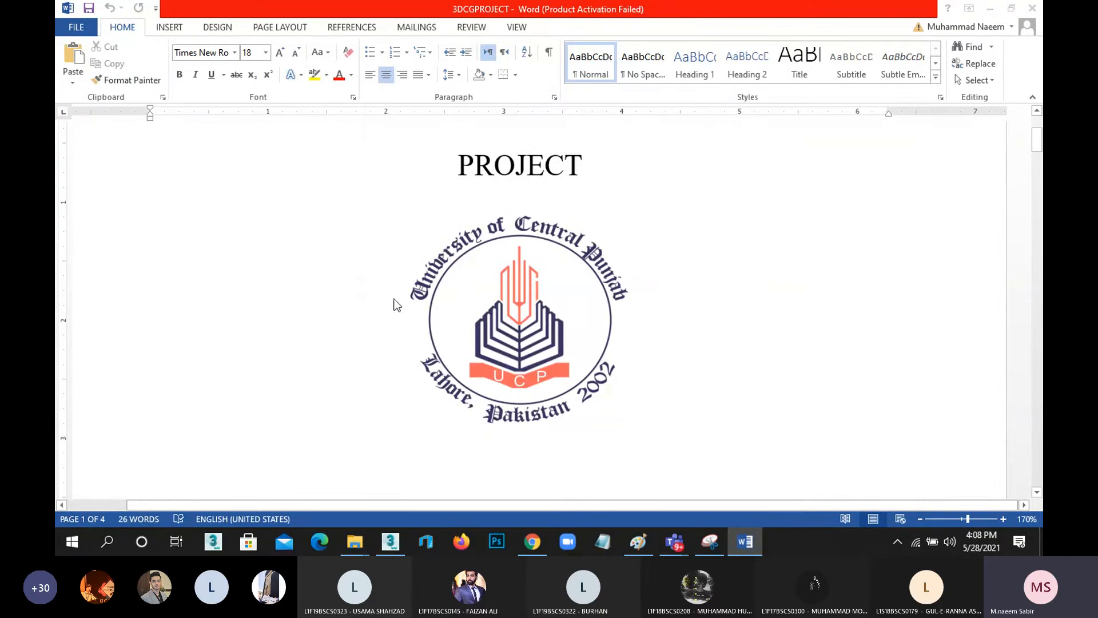
left_click(694, 412)
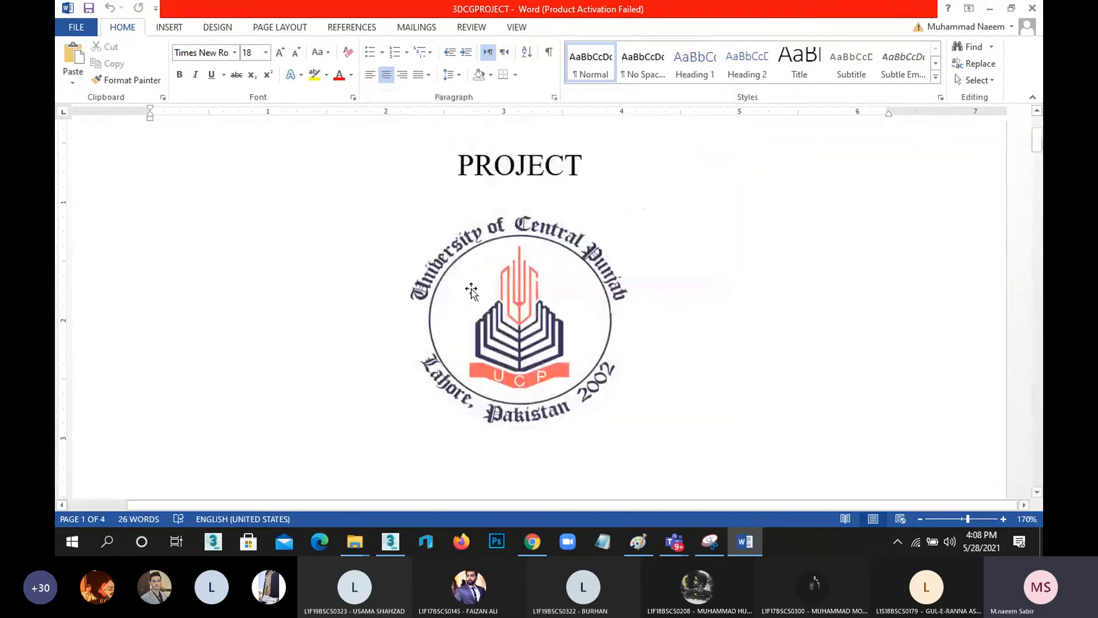
scroll(467, 287, "down", 5)
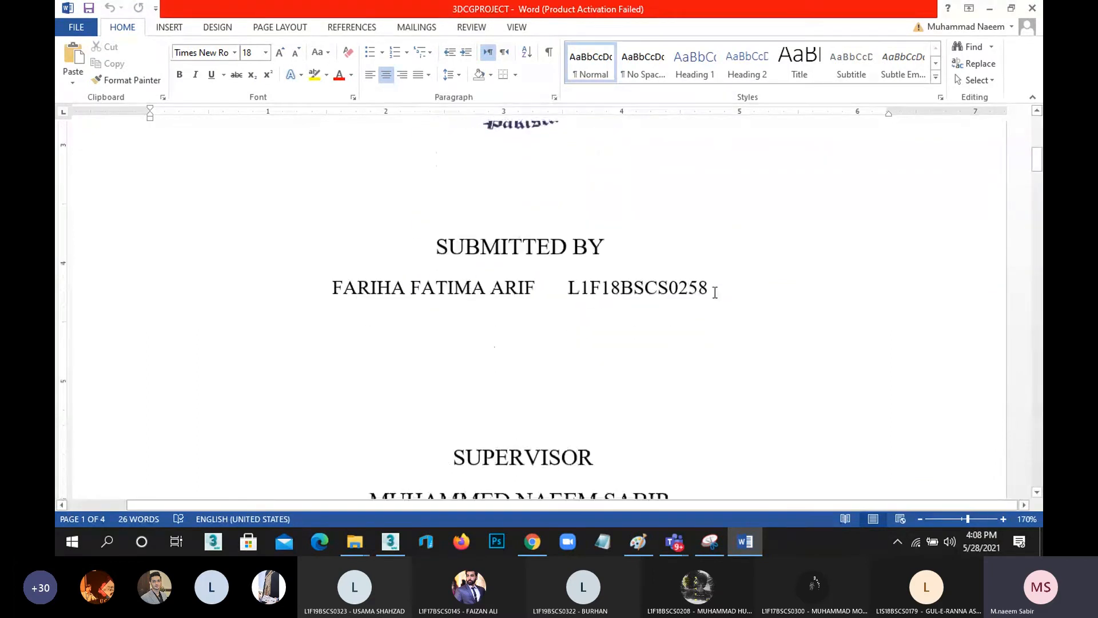
left_click_drag(712, 290, 340, 297)
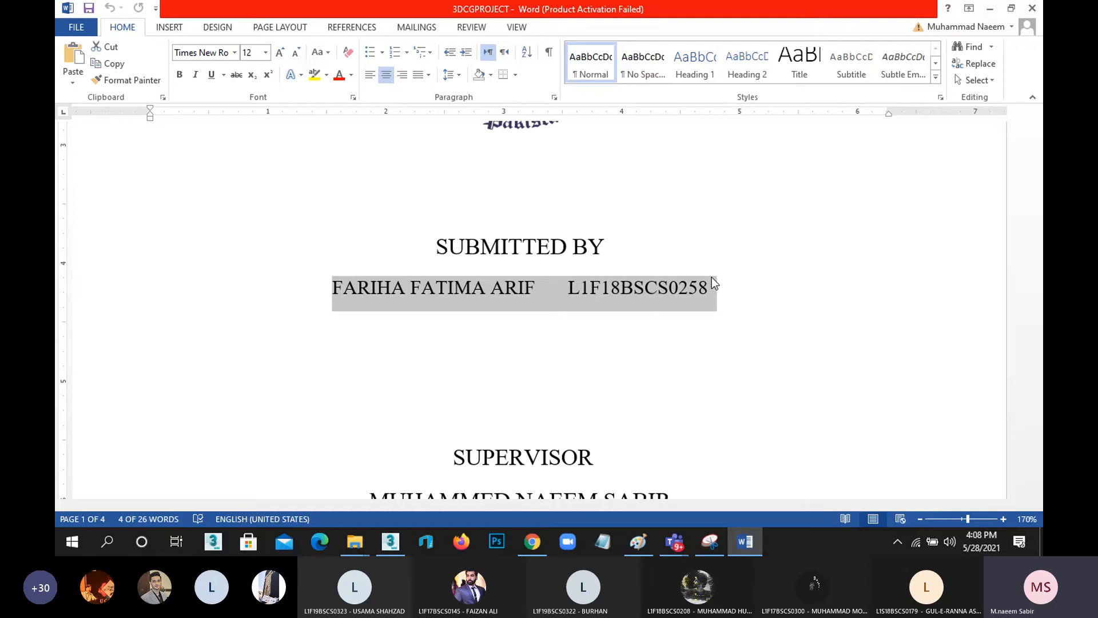
left_click(765, 303)
scroll(750, 302, "down", 5)
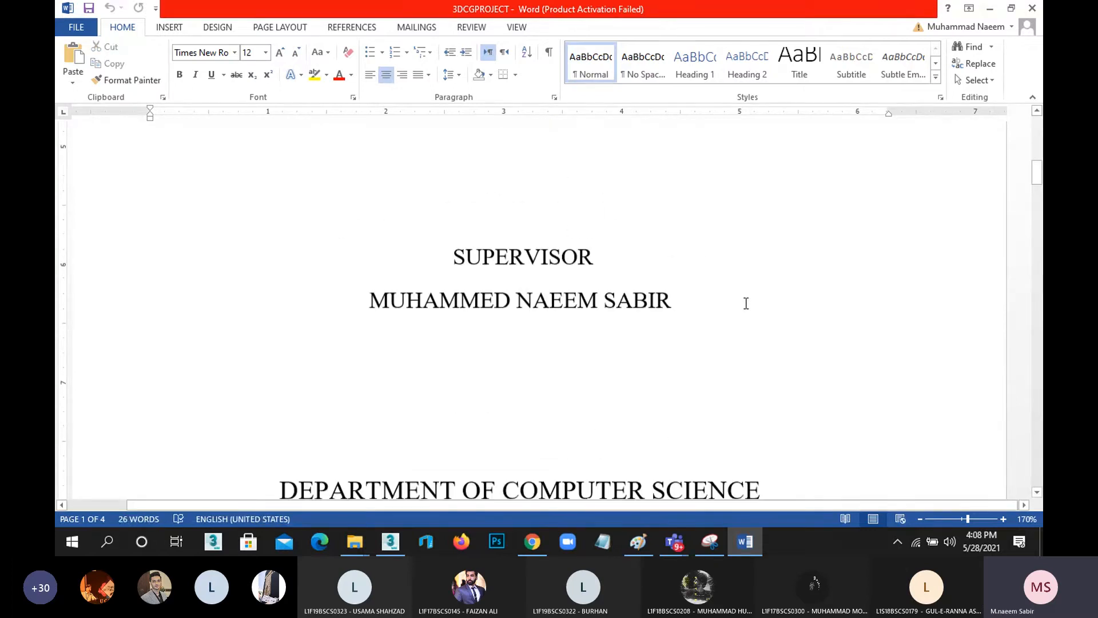
scroll(746, 303, "down", 10)
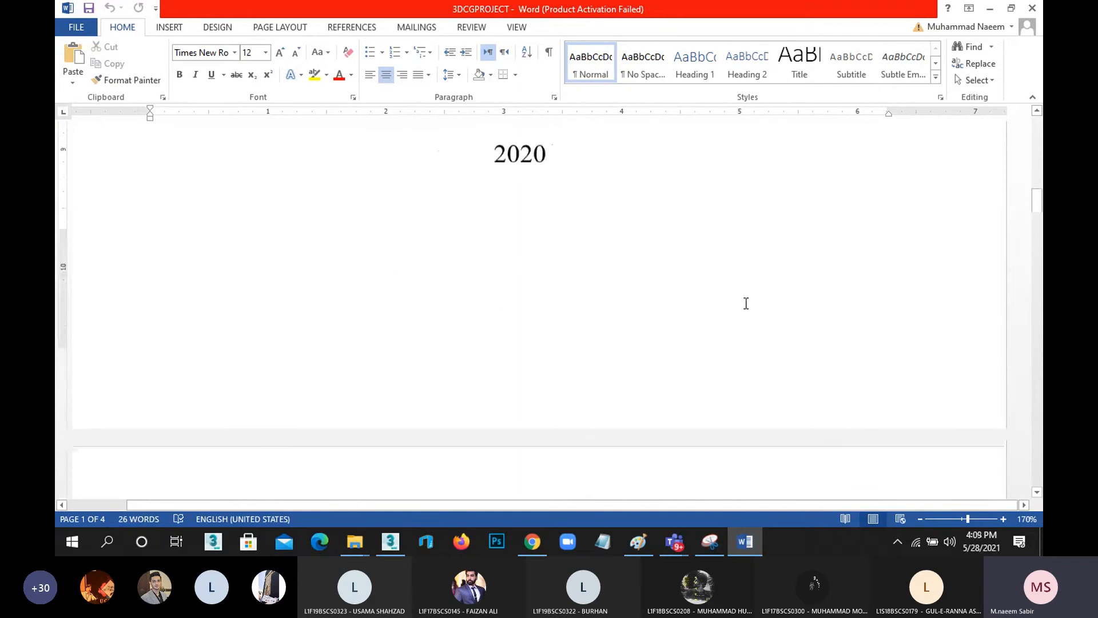
scroll(746, 303, "up", 8)
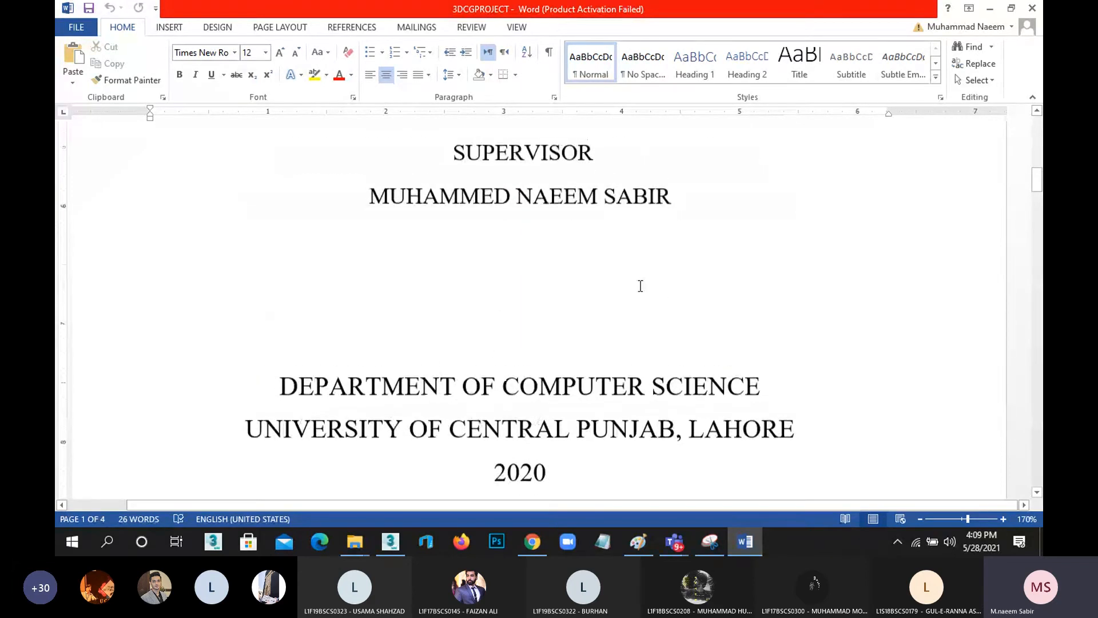
scroll(641, 283, "up", 3)
scroll(641, 283, "down", 1)
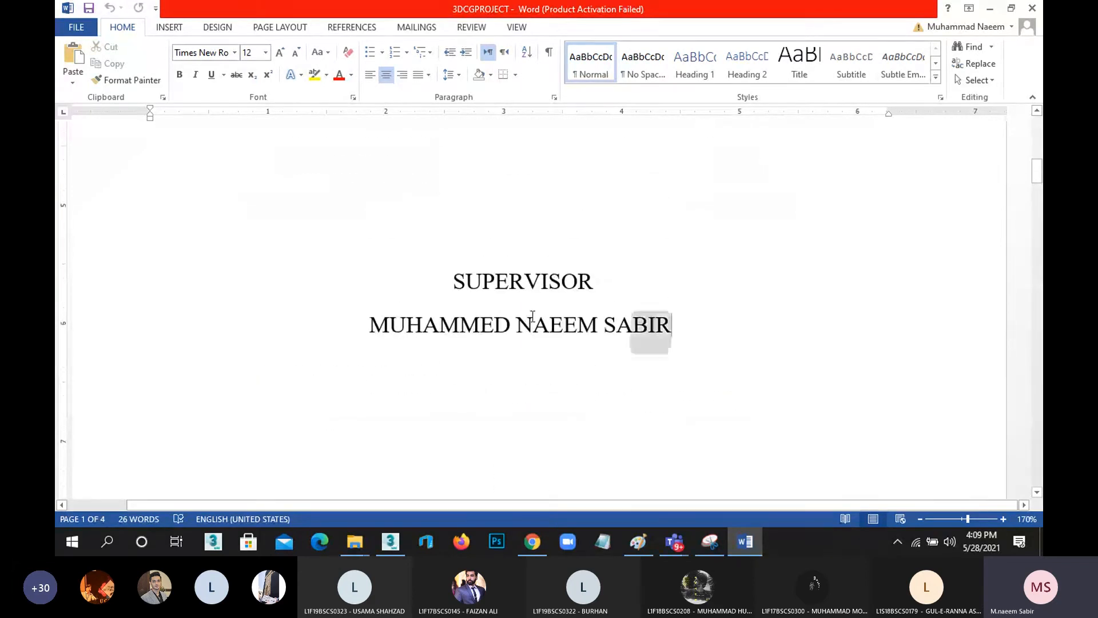
left_click(692, 315)
scroll(691, 315, "up", 3)
left_click_drag(728, 304, 383, 292)
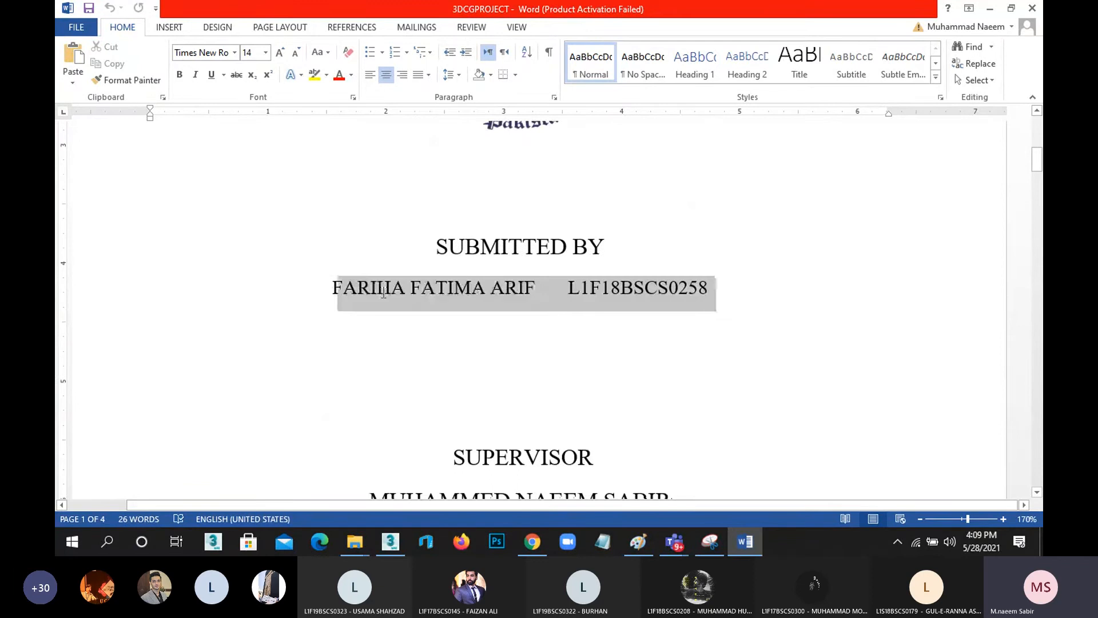
Examine the report's island scene renders from several camera angles and the Drive link above the first image
scroll(495, 299, "down", 12)
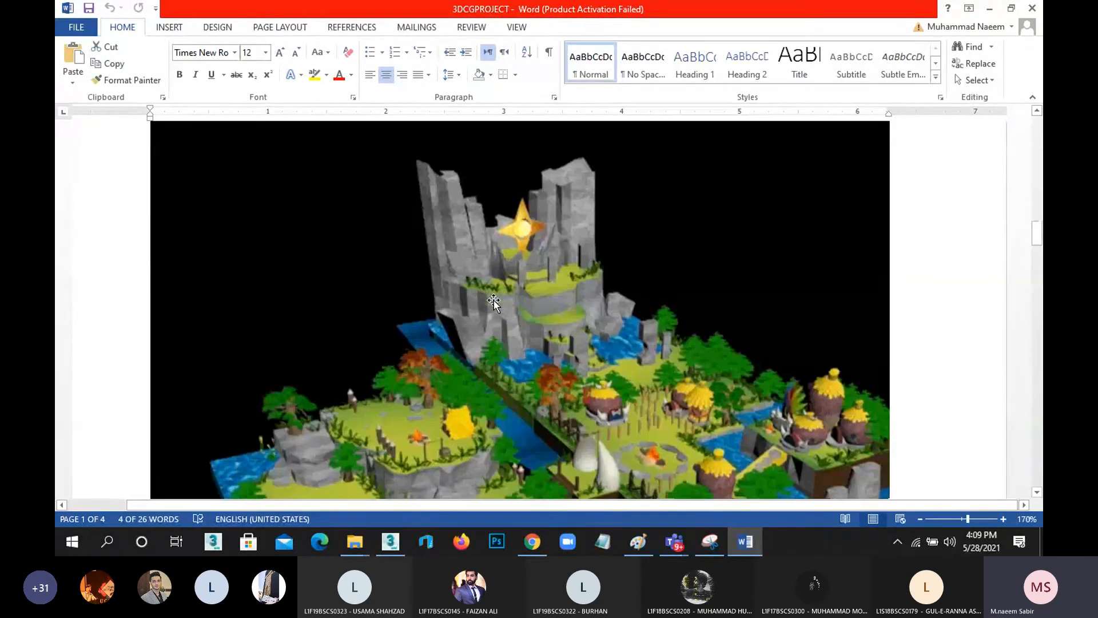
scroll(494, 302, "up", 2)
scroll(494, 302, "down", 2)
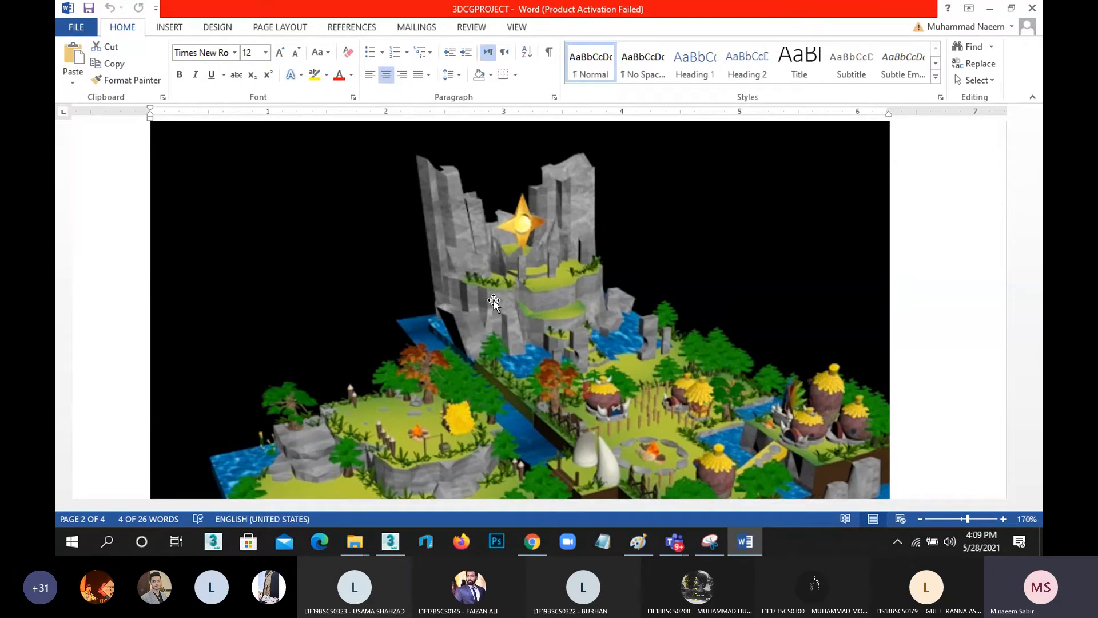
scroll(494, 303, "down", 3)
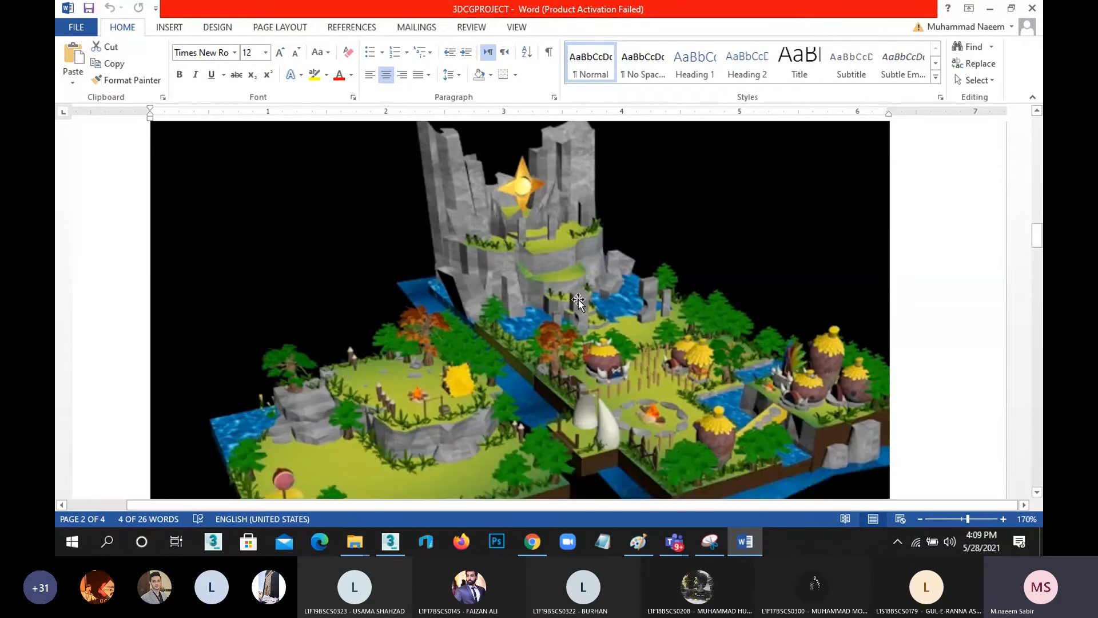
scroll(579, 302, "down", 6)
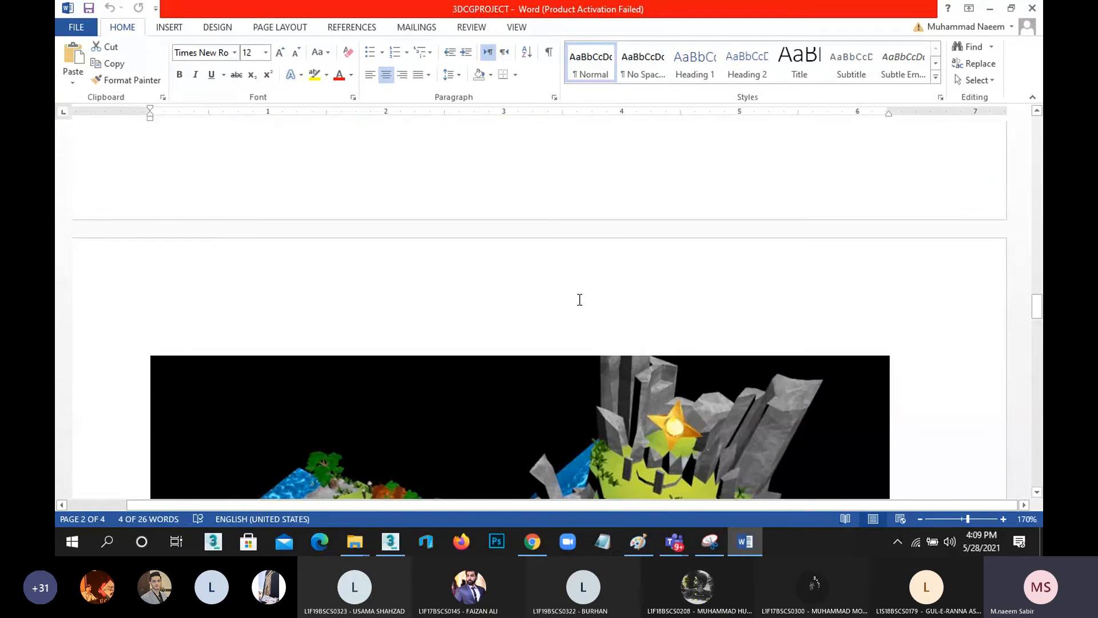
scroll(559, 363, "down", 6)
scroll(559, 363, "up", 3)
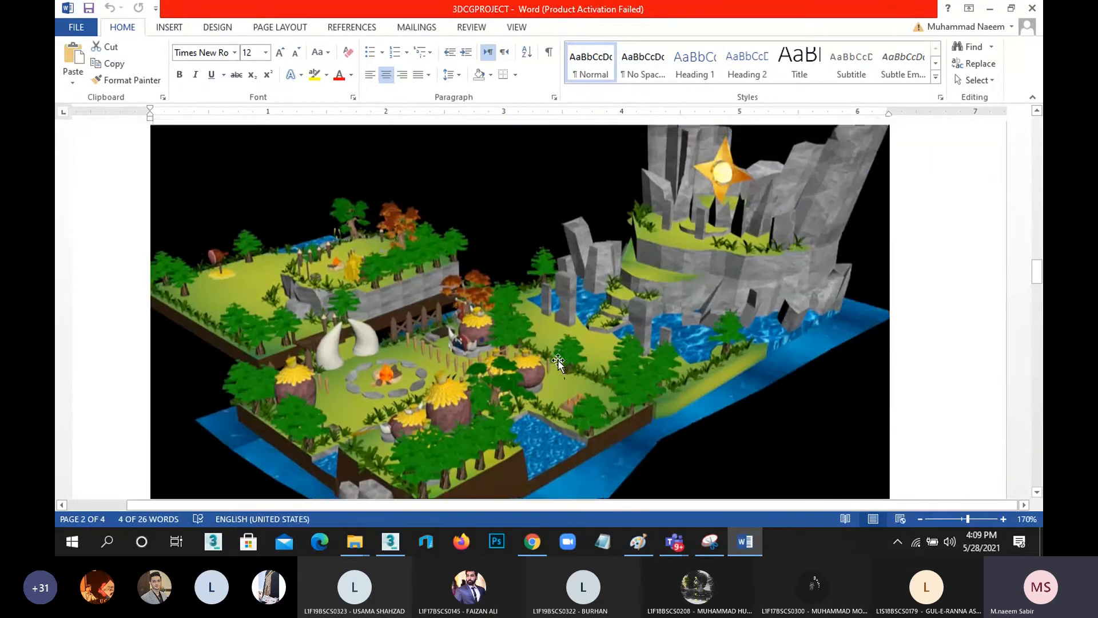
scroll(513, 376, "up", 4)
scroll(515, 378, "down", 5)
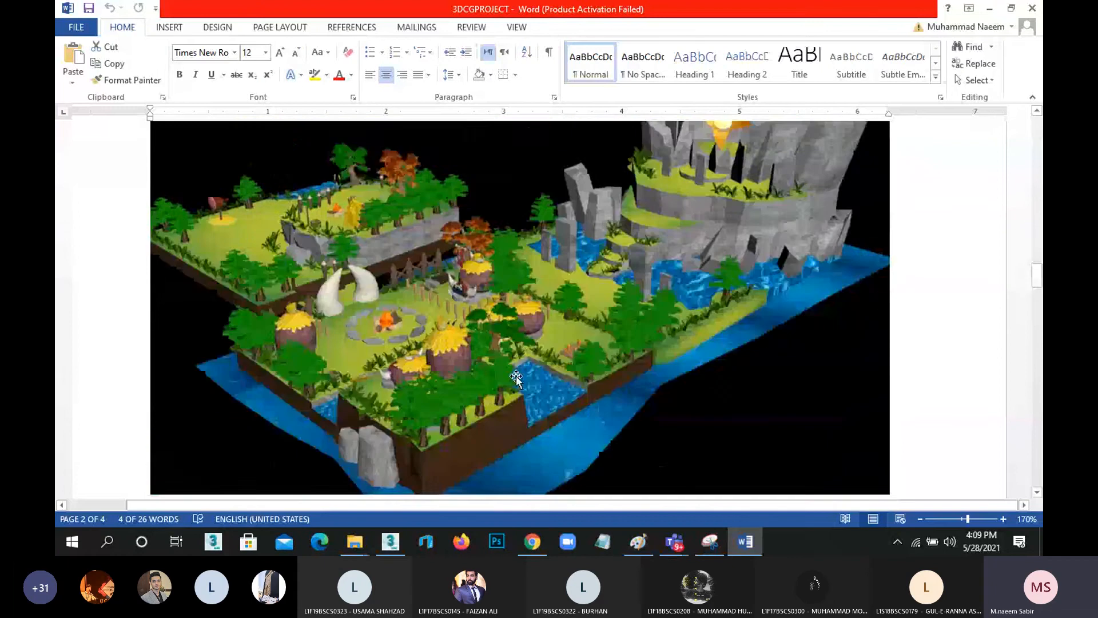
scroll(516, 378, "down", 1)
scroll(516, 379, "up", 12)
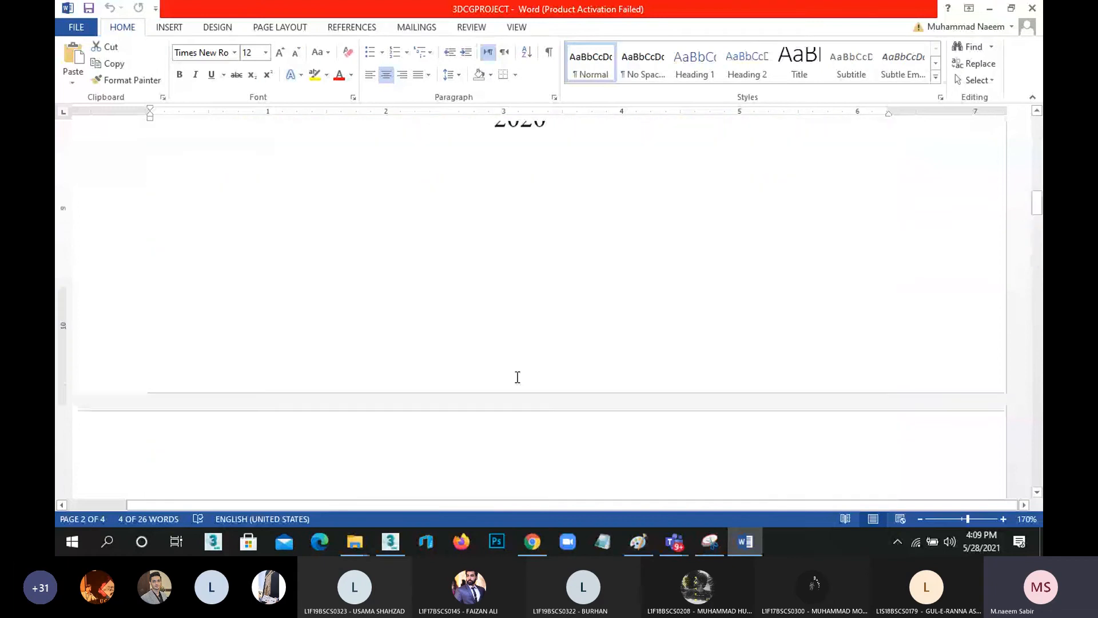
scroll(518, 378, "up", 1)
scroll(516, 377, "down", 12)
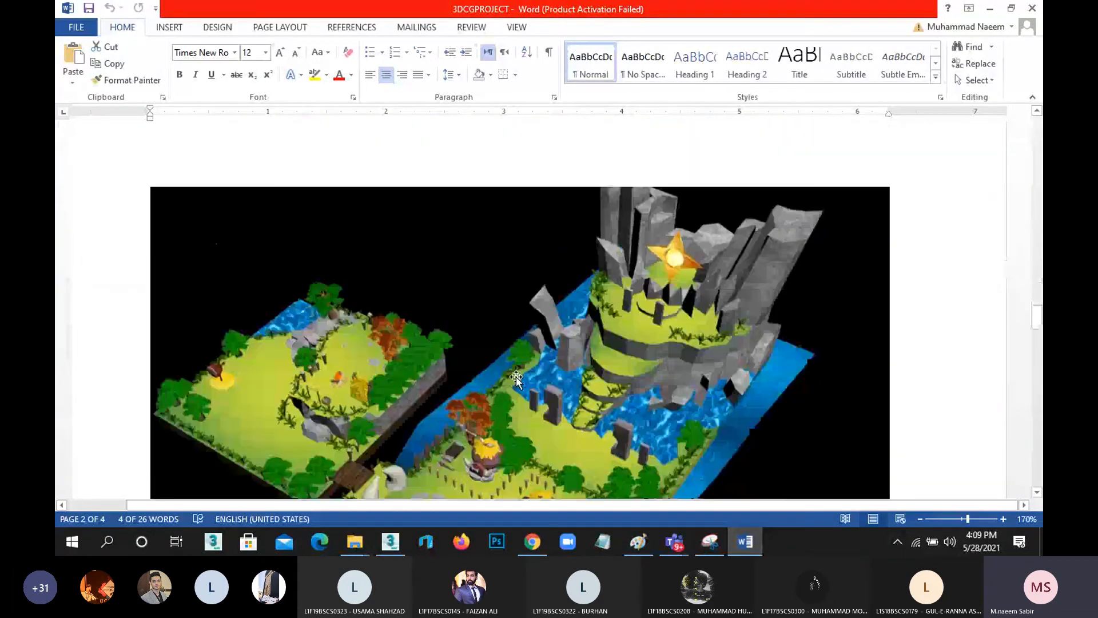
scroll(516, 376, "up", 5)
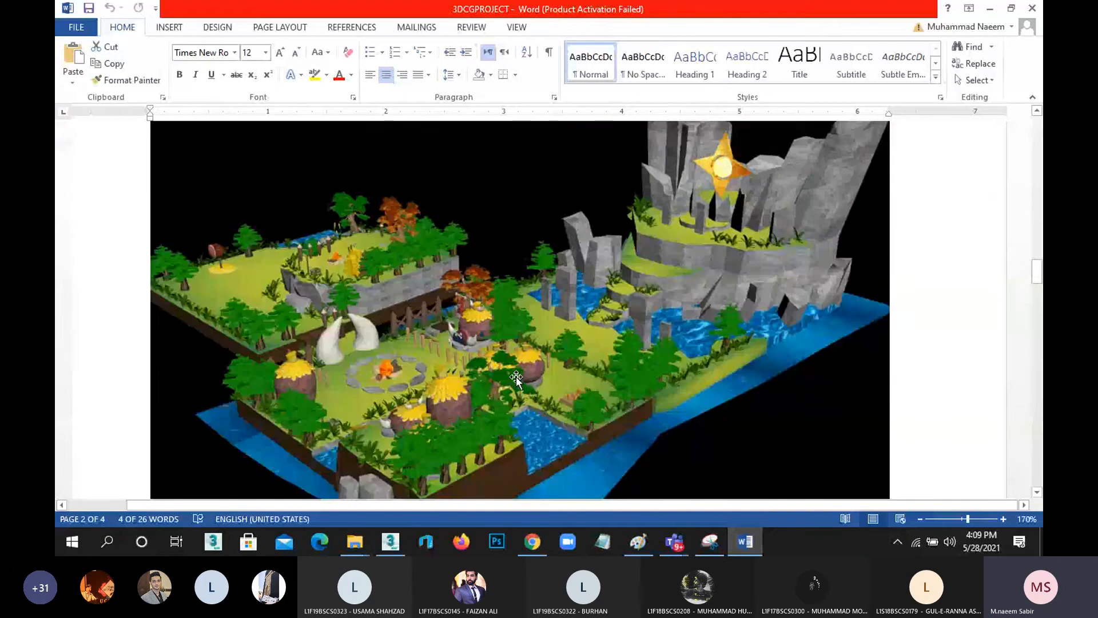
scroll(516, 378, "up", 6)
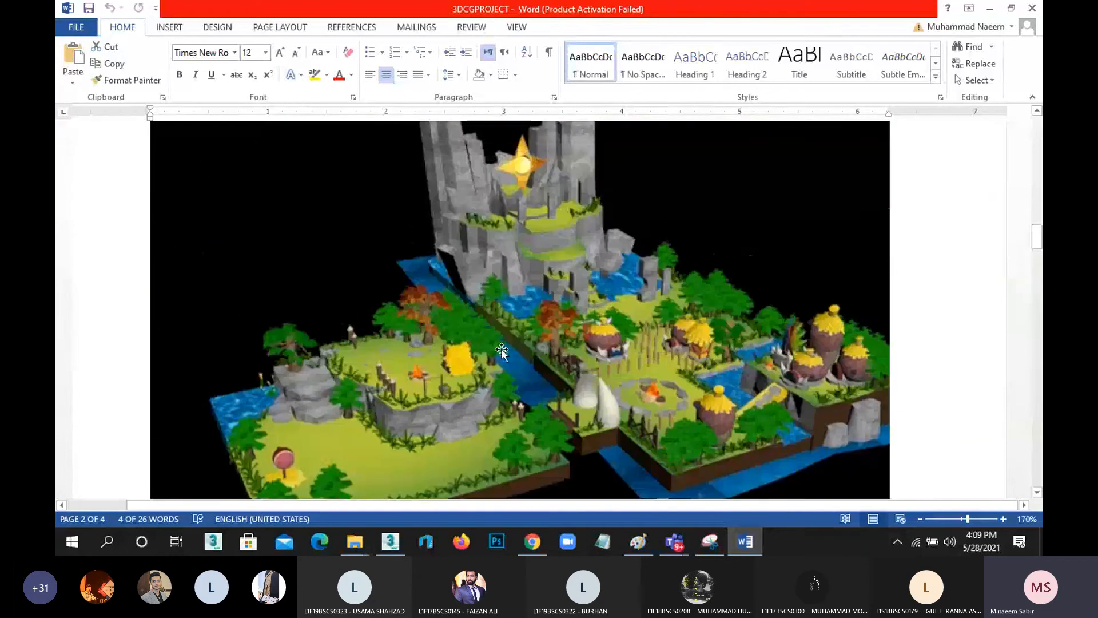
scroll(504, 366, "up", 3)
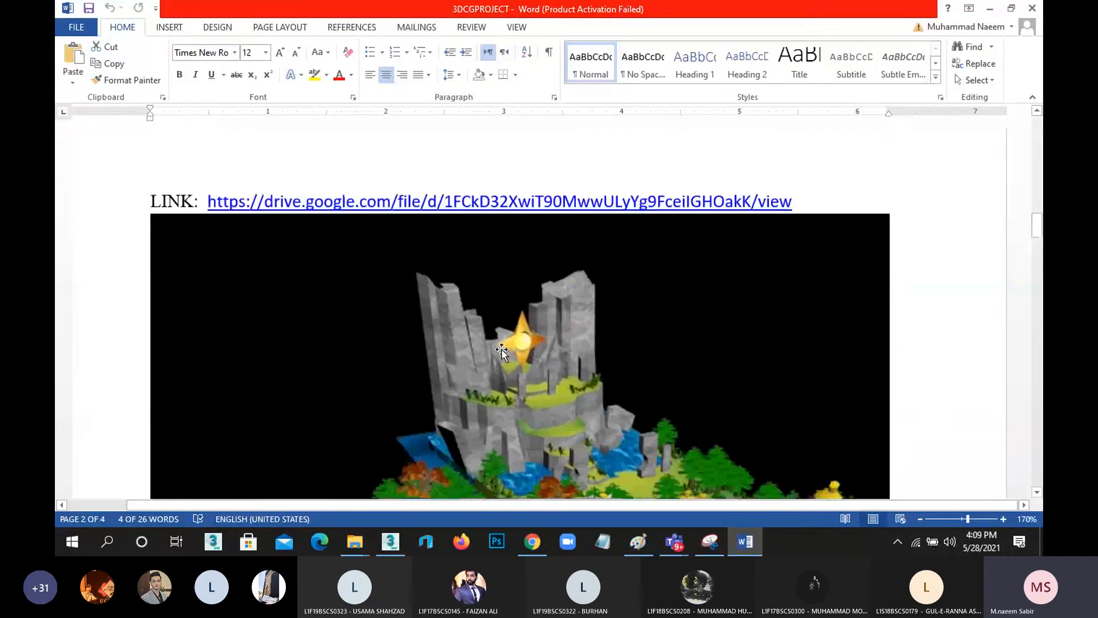
Switch to Chrome and show page 5 of 3D Project (Outdoor).pdf at 125% zoom
mouse_move(532, 542)
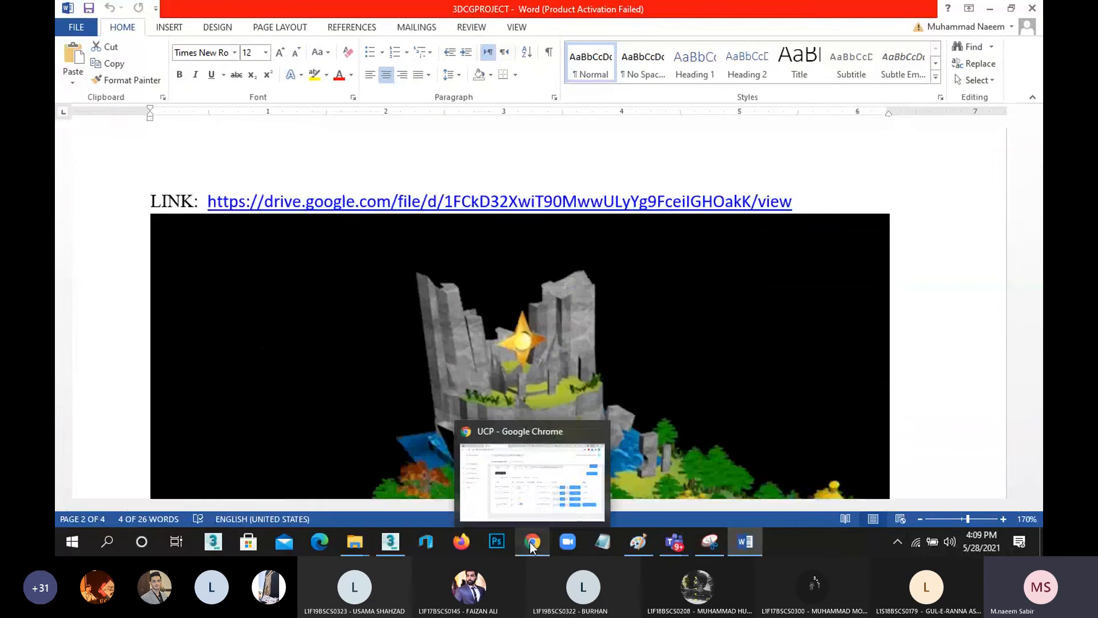
left_click(540, 495)
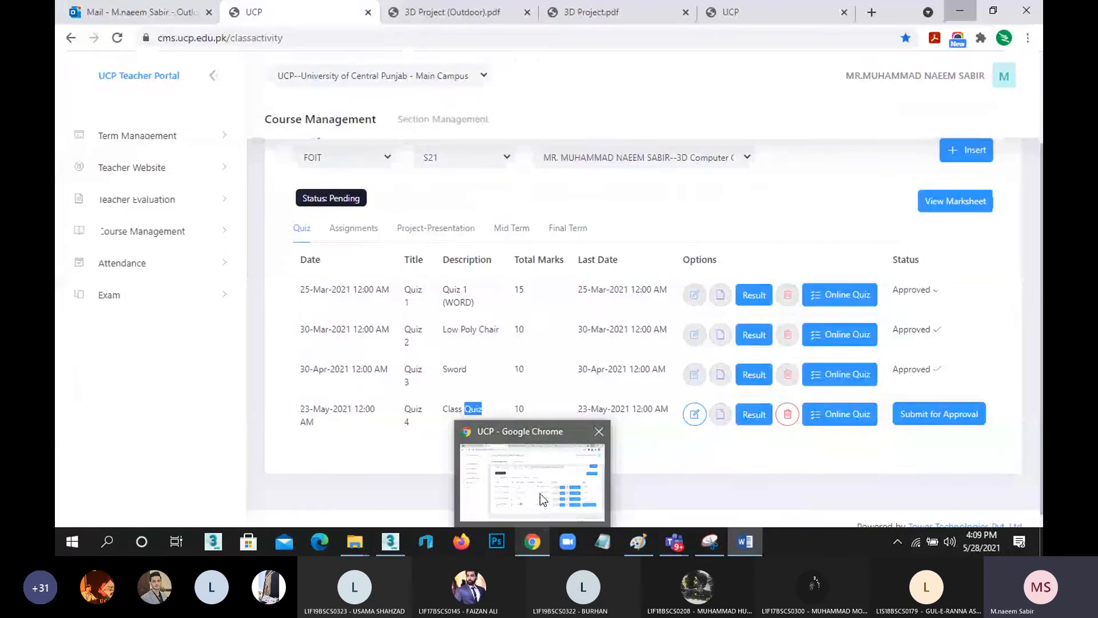
left_click(483, 14)
scroll(163, 382, "down", 6)
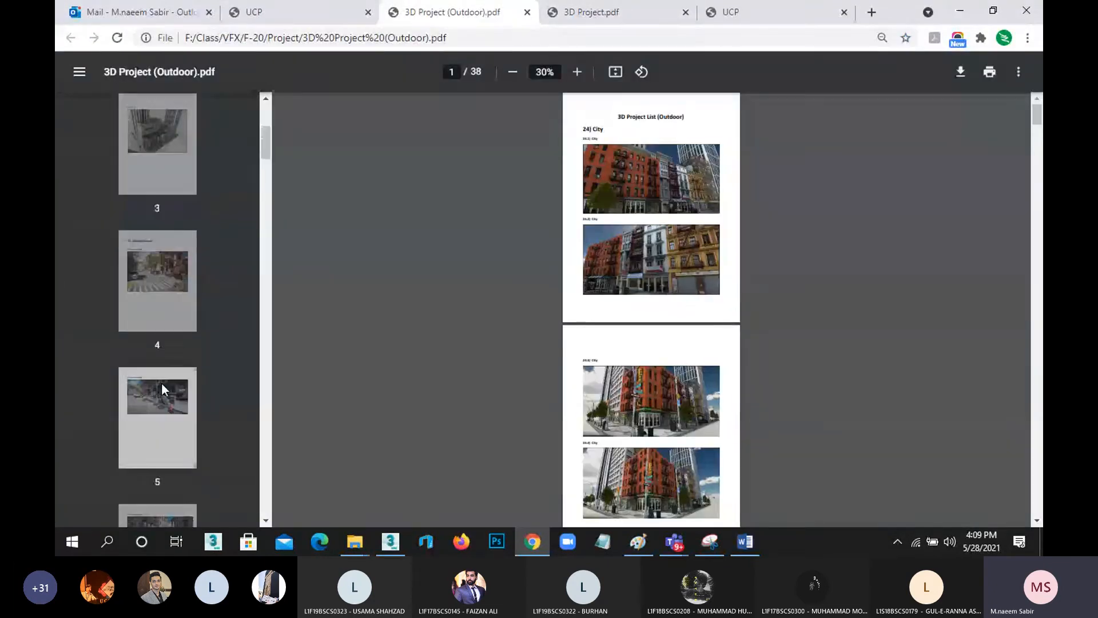
left_click(174, 242)
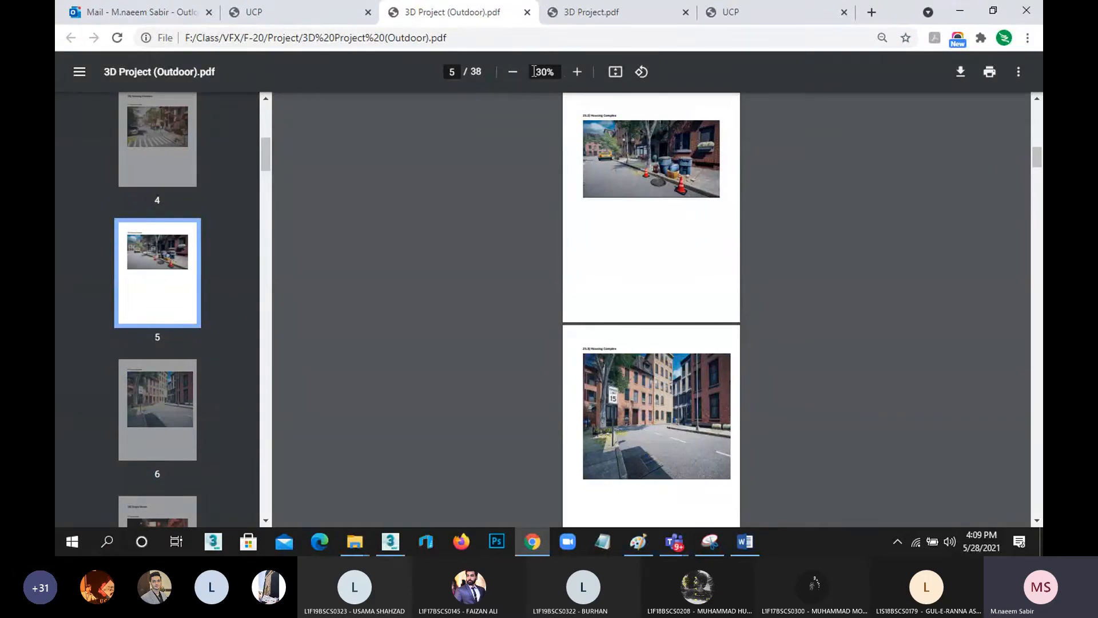
left_click(577, 72)
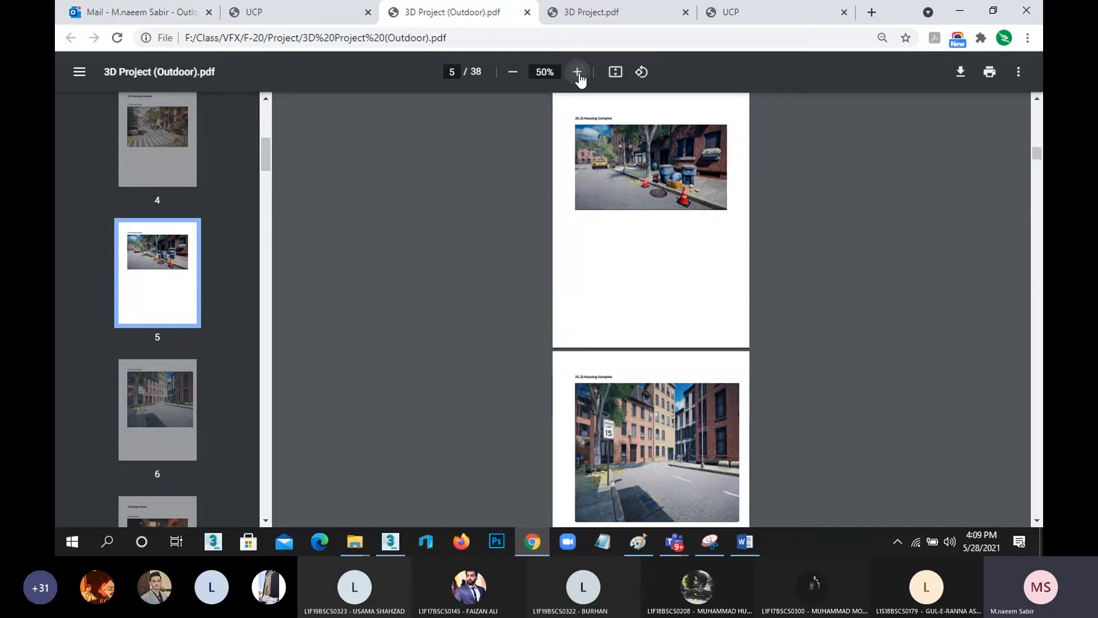
left_click(577, 72)
left_click(578, 72)
left_click(578, 72)
left_click(577, 72)
left_click(577, 72)
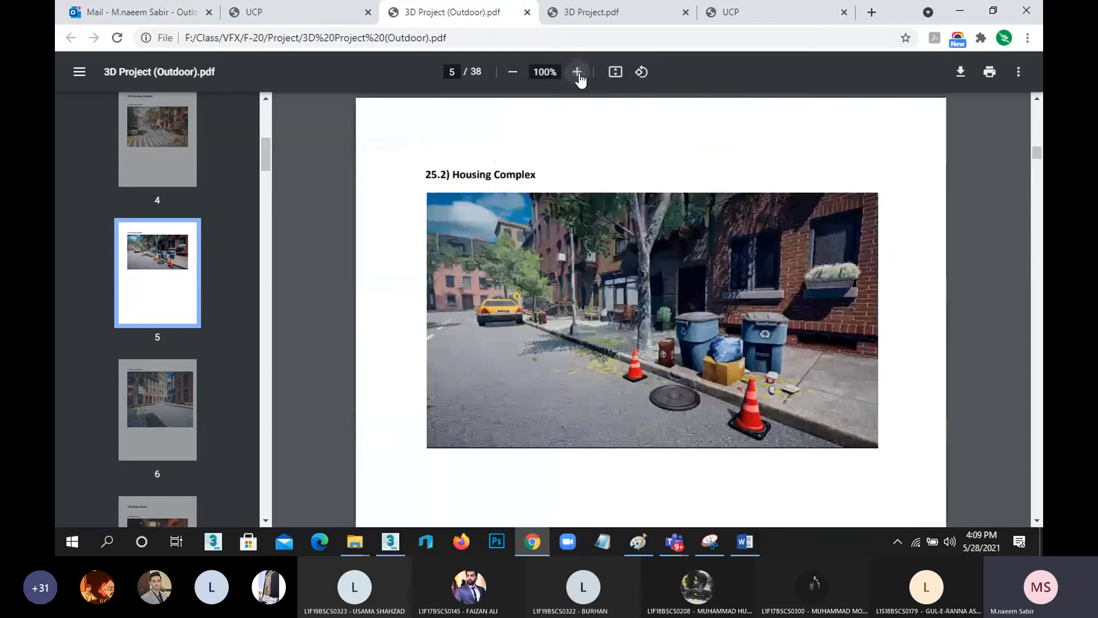
left_click(577, 72)
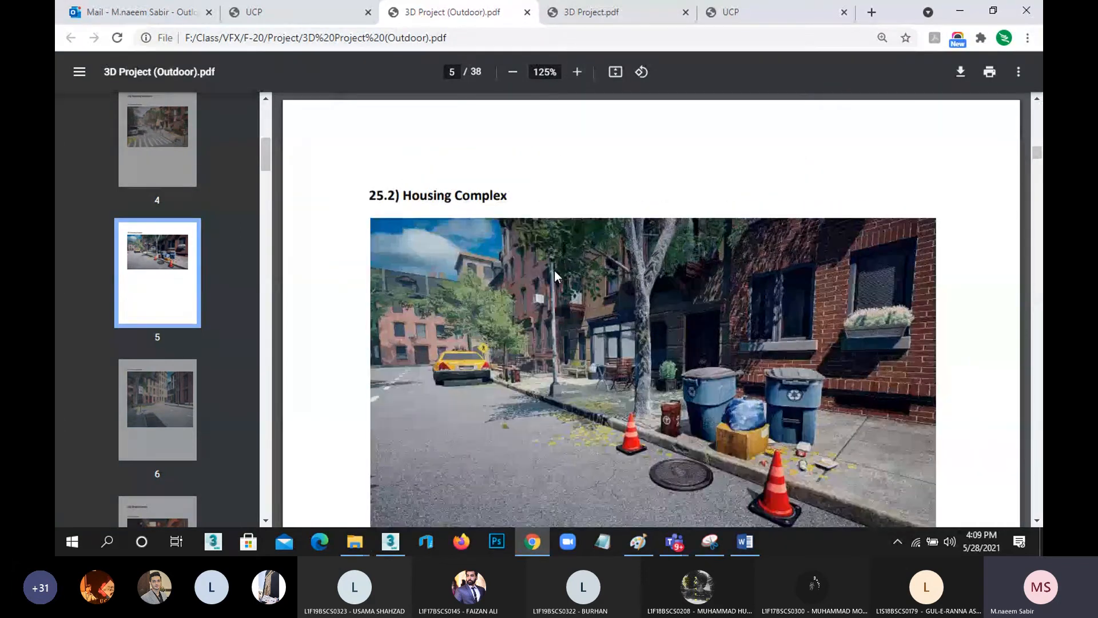
Compare the Housing Complex reference images 25.1 to 25.3 in the PDF, highlighting the 25.1 caption text
scroll(552, 269, "up", 4)
scroll(535, 261, "up", 12)
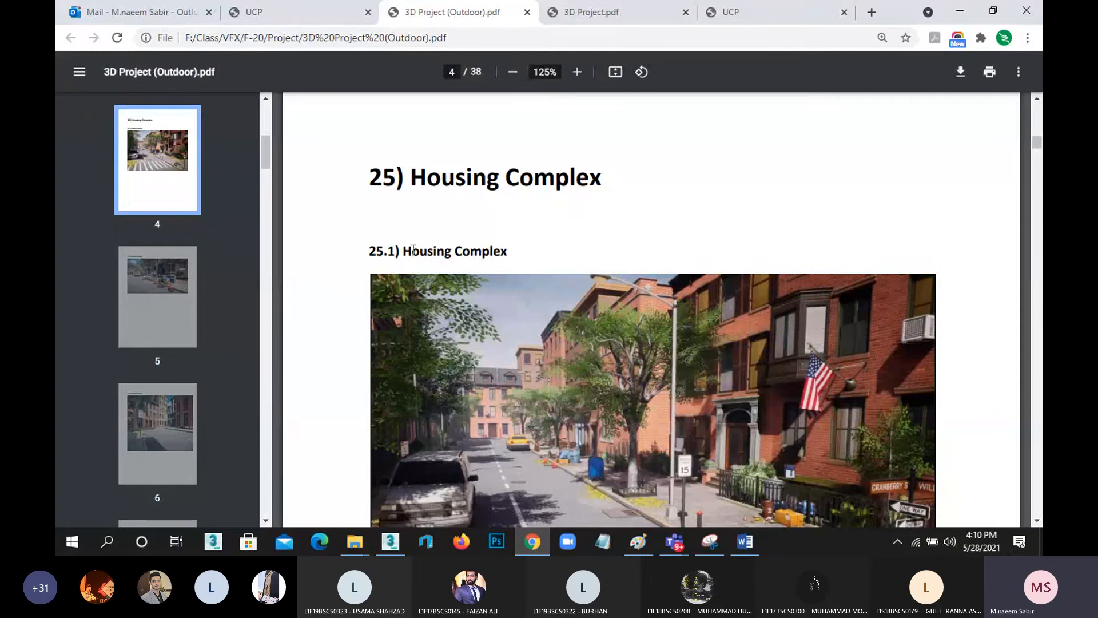
left_click_drag(404, 252, 535, 250)
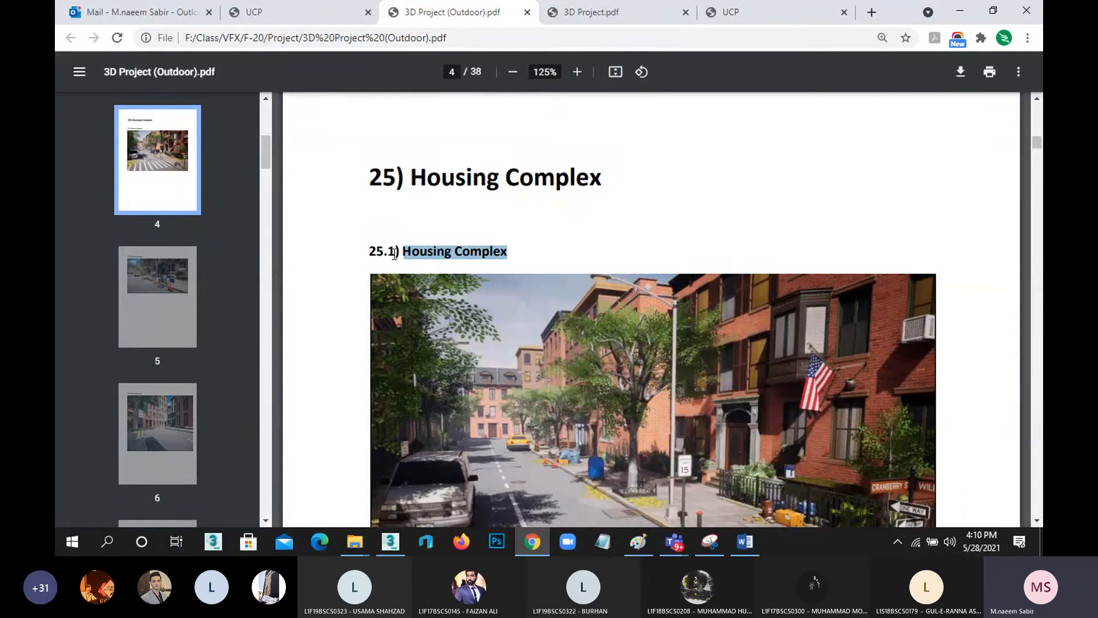
scroll(431, 309, "down", 10)
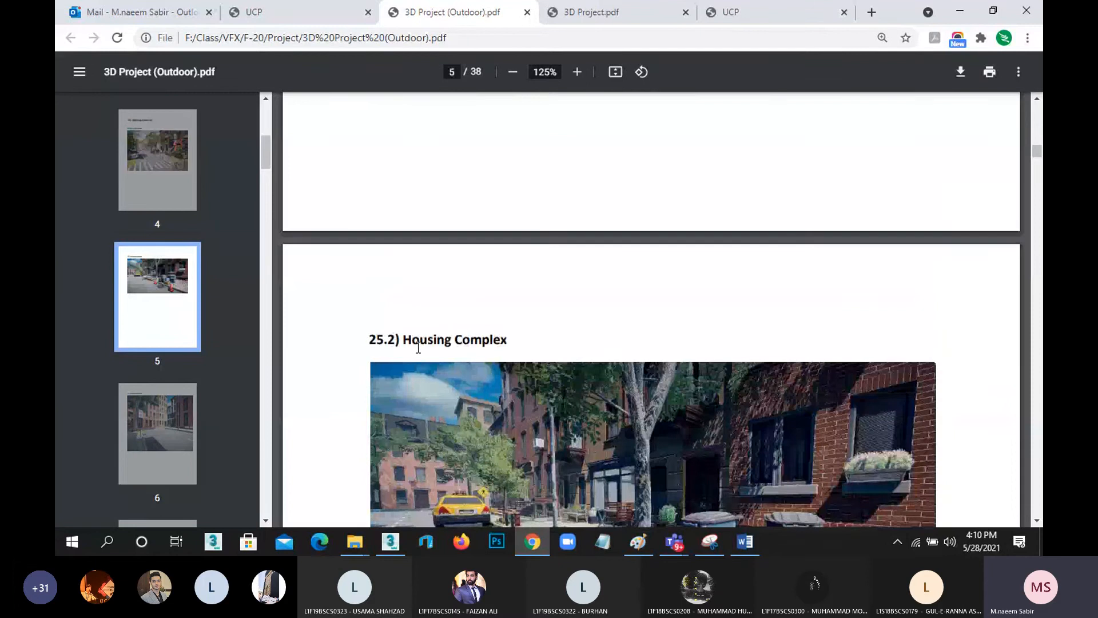
scroll(418, 347, "down", 12)
scroll(418, 347, "down", 6)
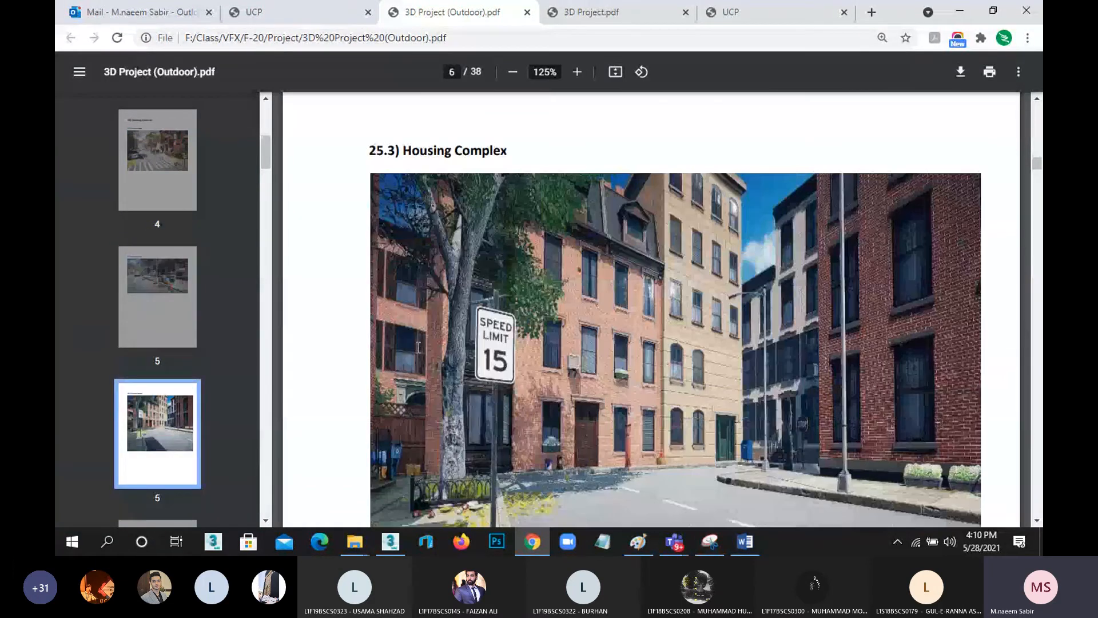
scroll(429, 272, "down", 15)
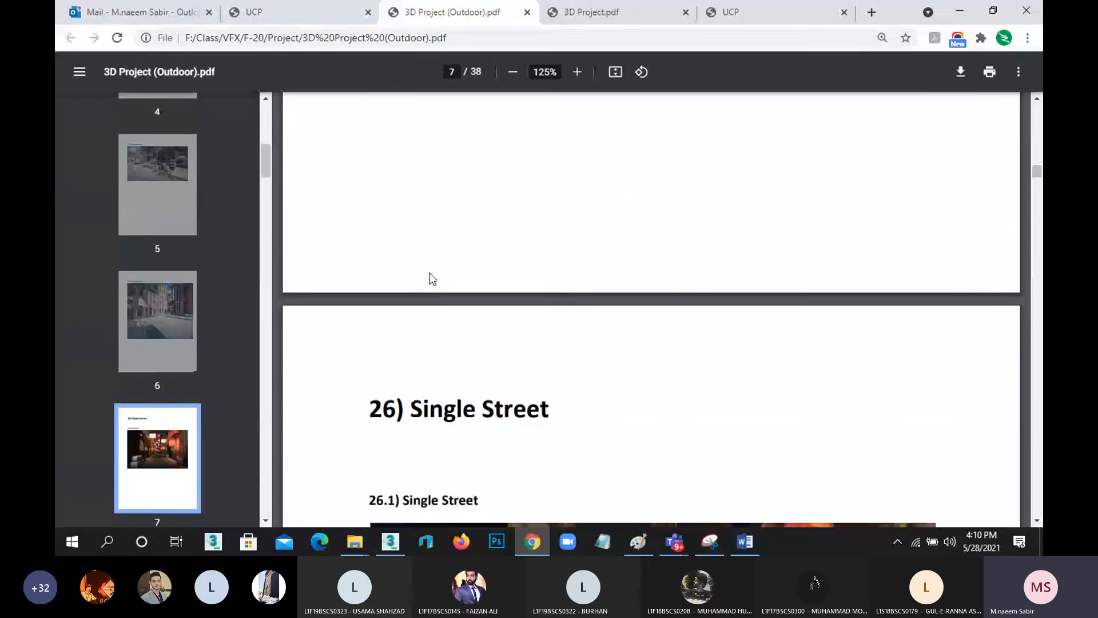
scroll(431, 279, "up", 15)
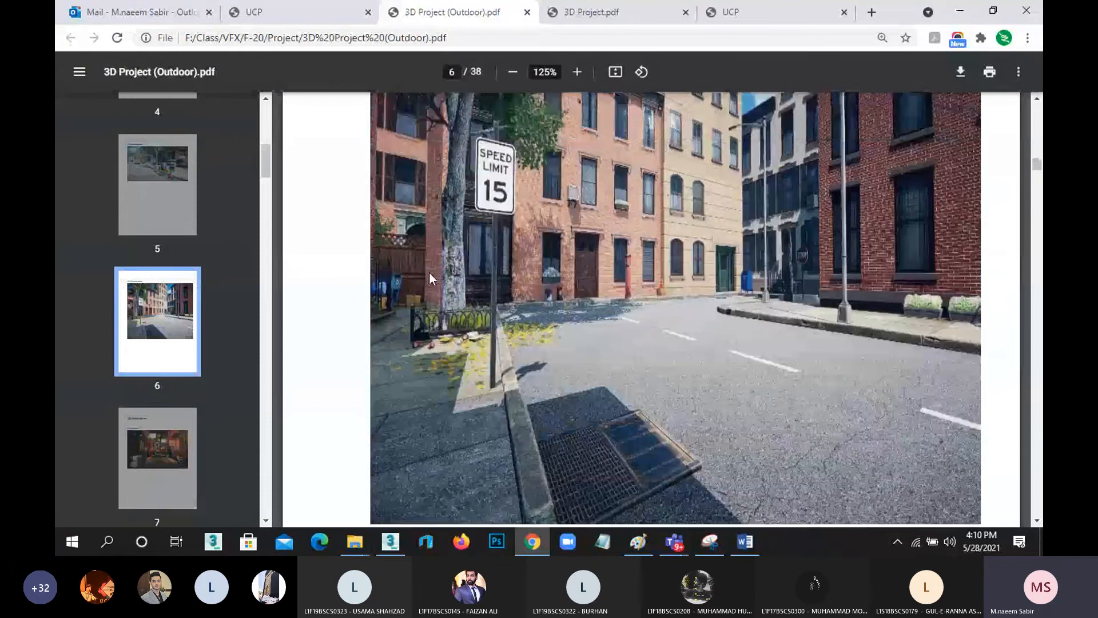
scroll(429, 272, "up", 20)
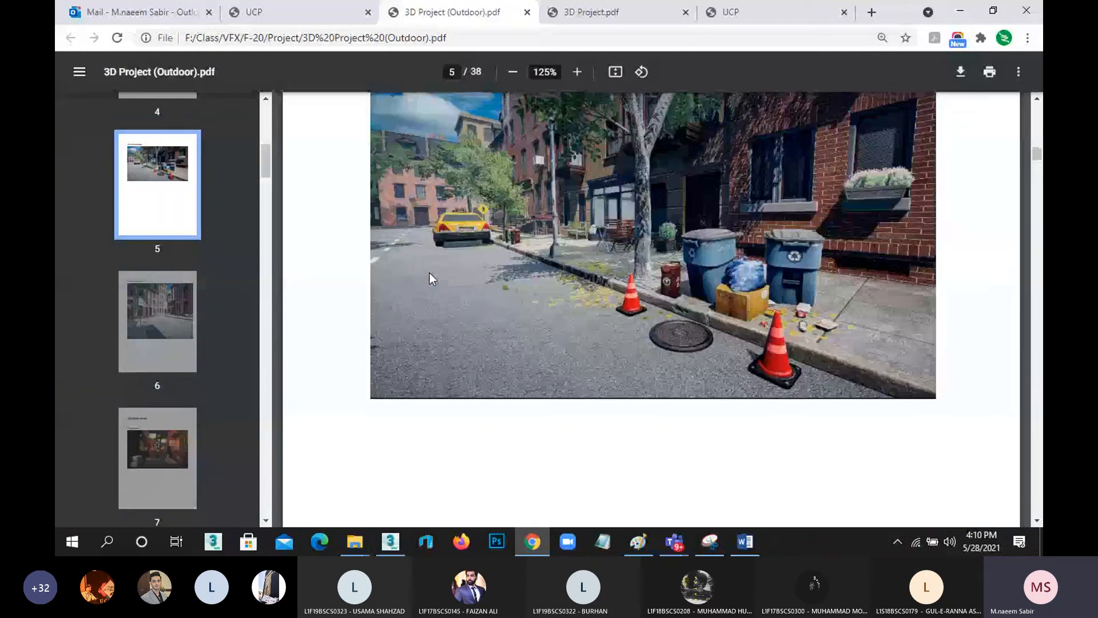
scroll(430, 275, "up", 6)
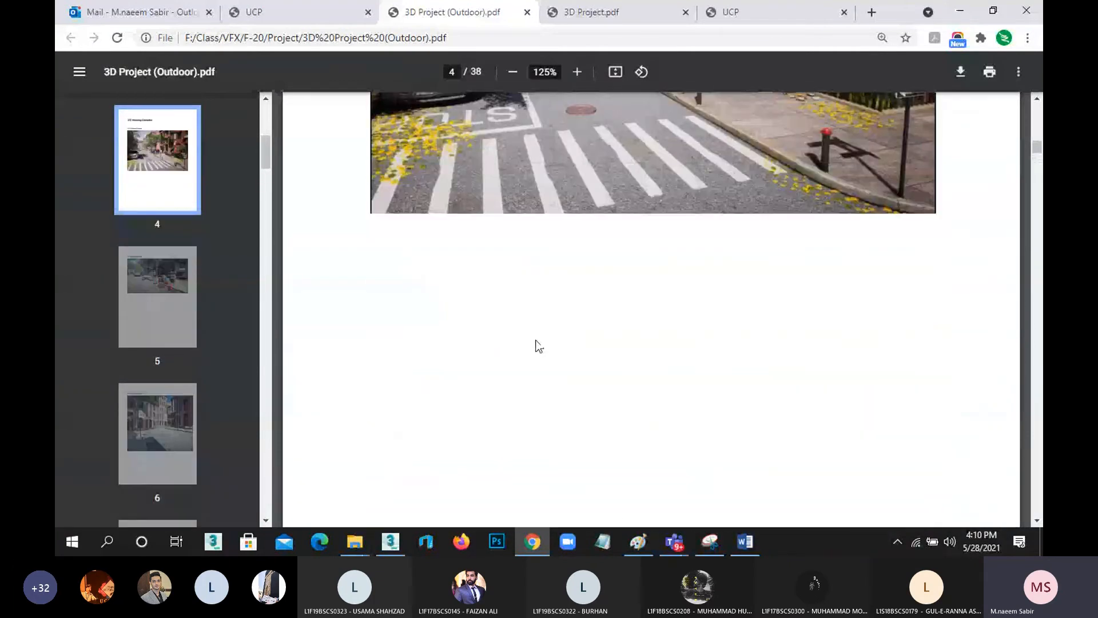
Switch to Word, look over the island renders in the 3DCGPROJECT report, and return to the outdoor project PDF in Chrome
mouse_move(742, 547)
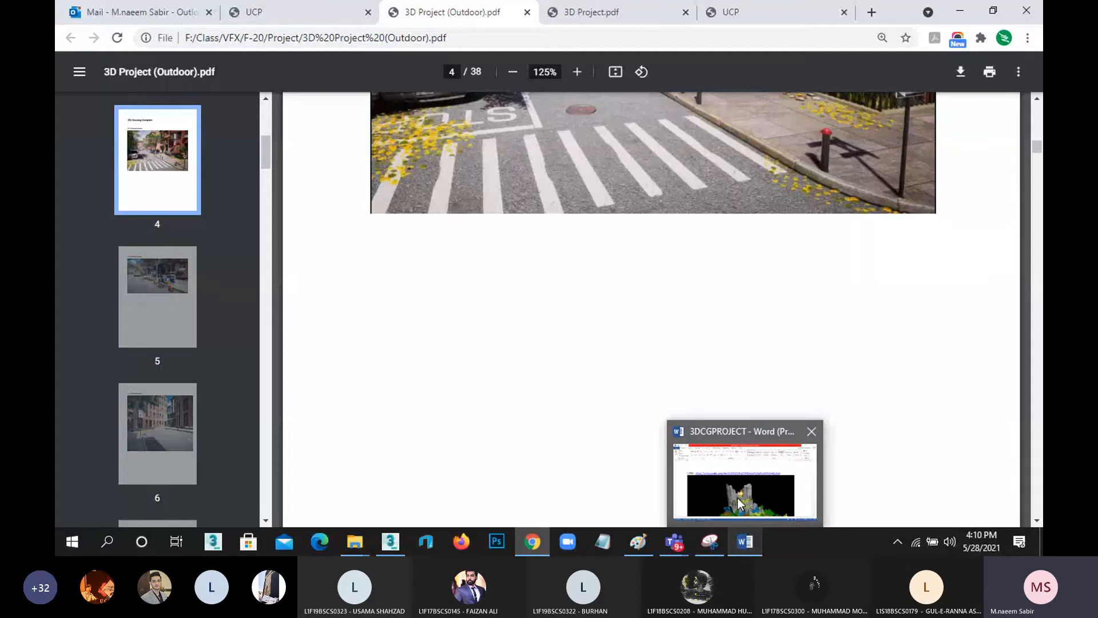
left_click(739, 501)
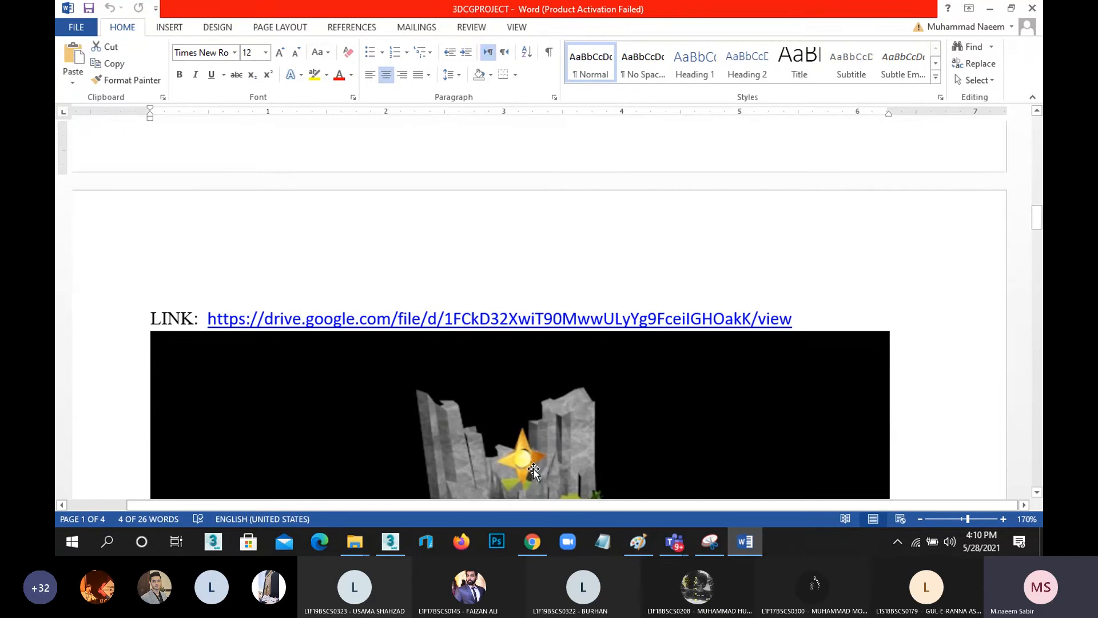
scroll(376, 255, "down", 5)
scroll(506, 375, "down", 6)
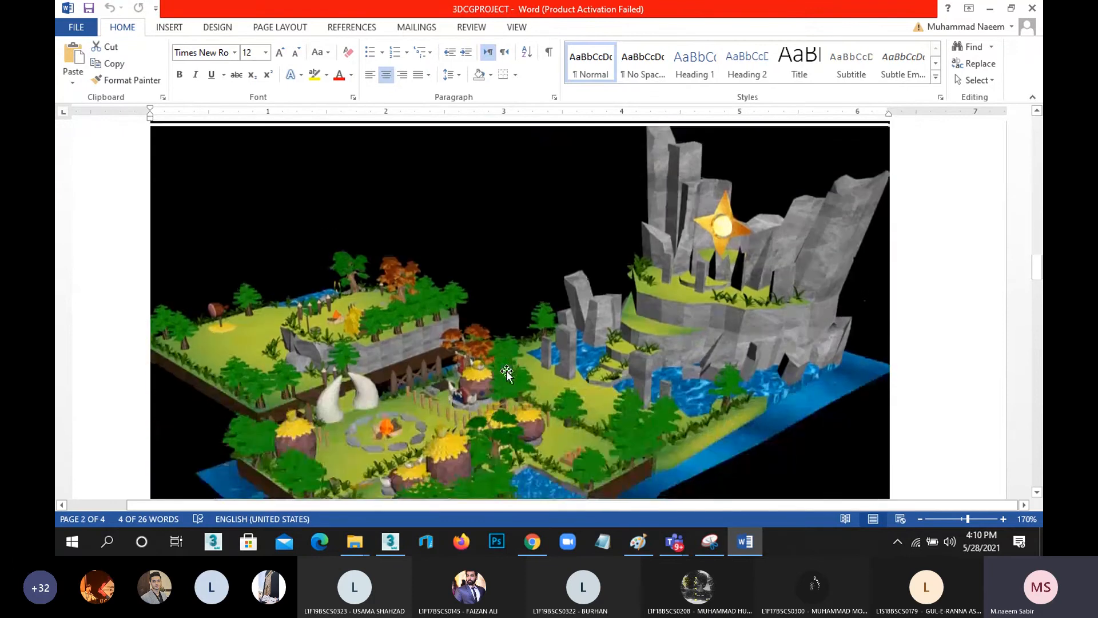
scroll(504, 373, "up", 5)
left_click(990, 9)
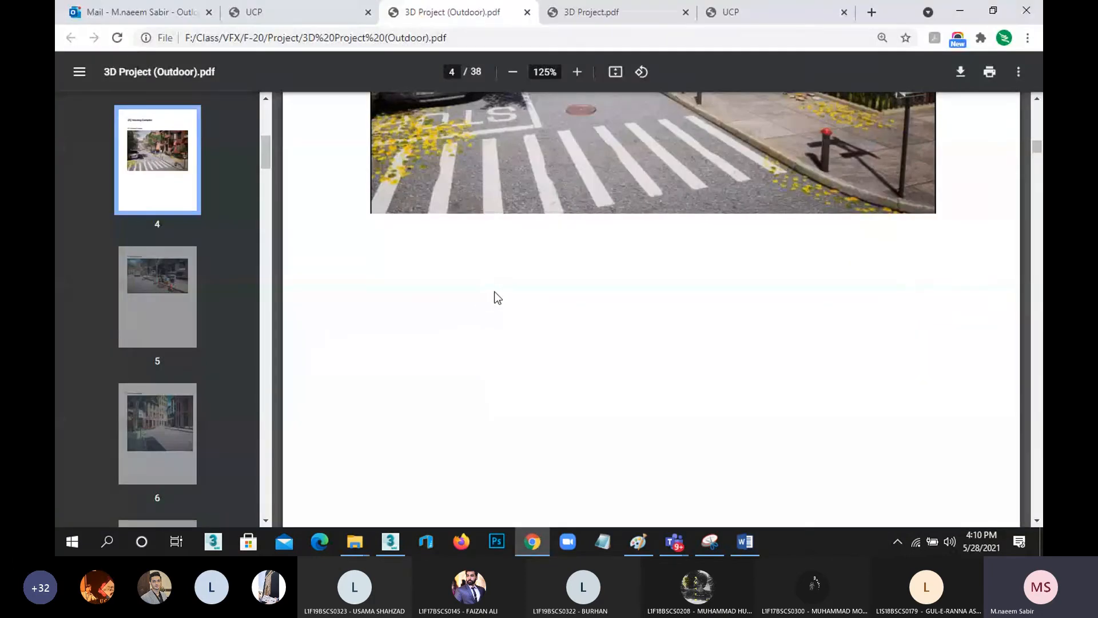
Show the heading of section 25 in the PDF and highlight its word Housing and its number 25
scroll(515, 295, "up", 5)
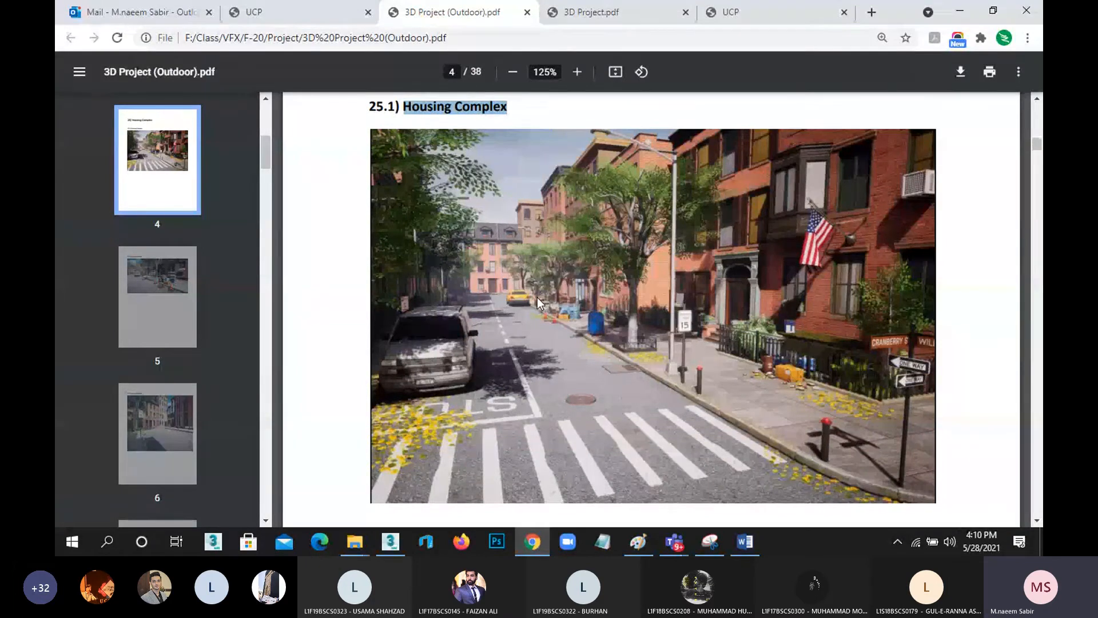
left_click(410, 170)
scroll(382, 150, "up", 1)
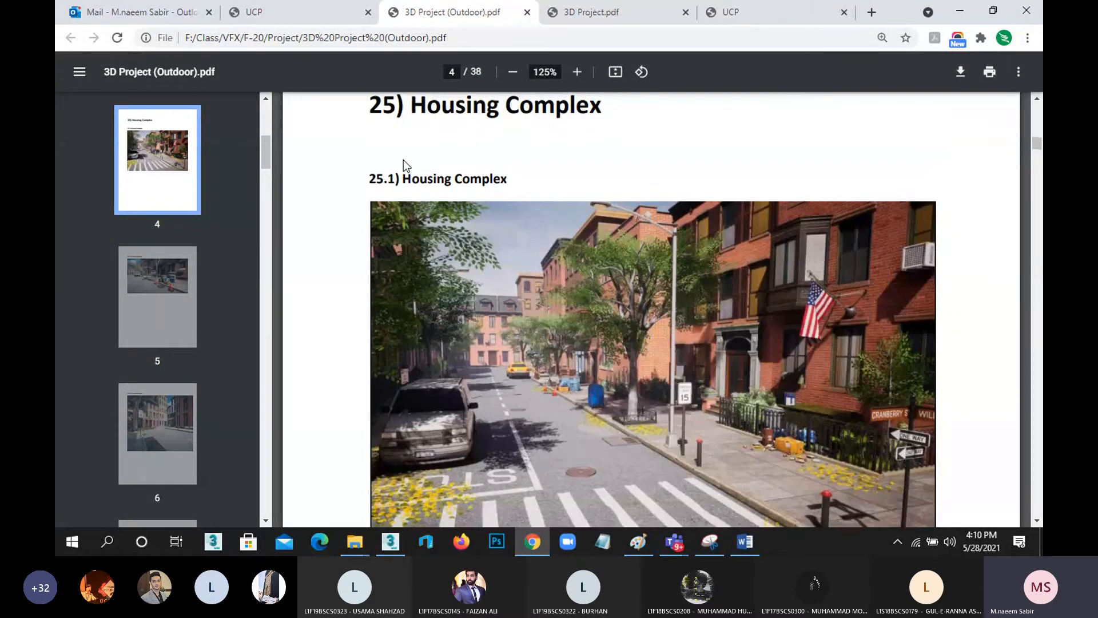
scroll(403, 159, "up", 1)
double_click(431, 182)
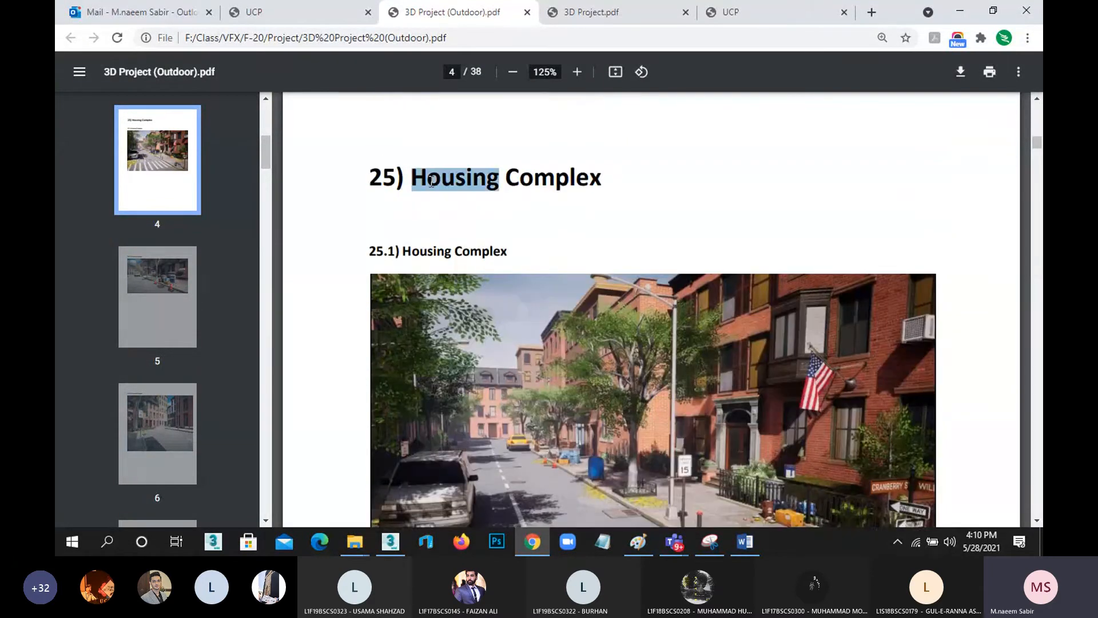
double_click(380, 178)
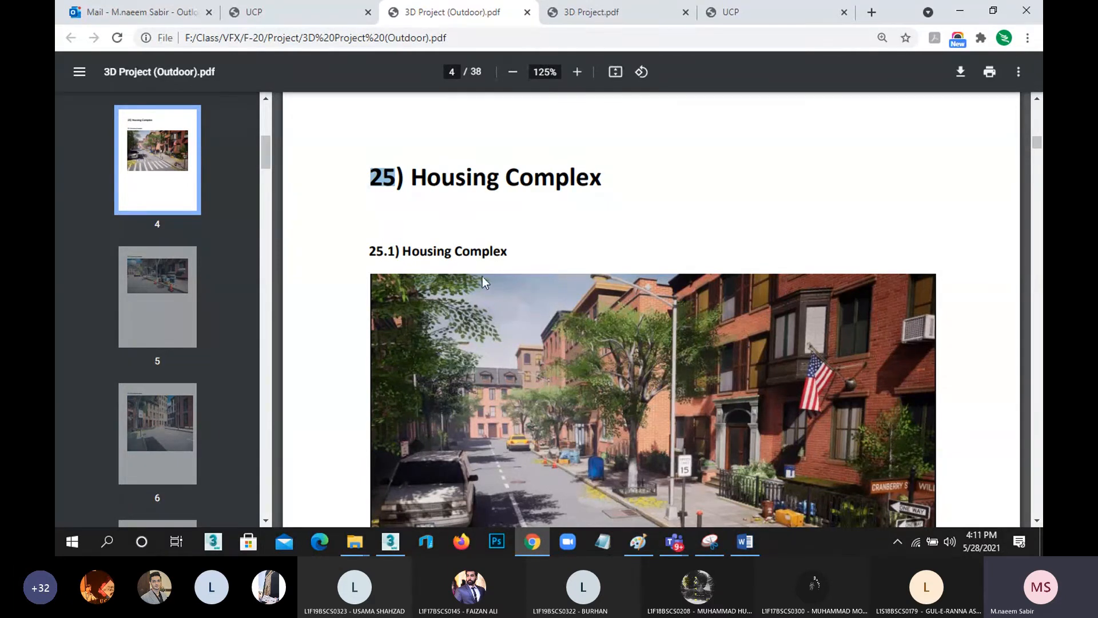
Highlight the whole 25) Housing Complex heading and look over the 25.1 street image beneath it
left_click(429, 178)
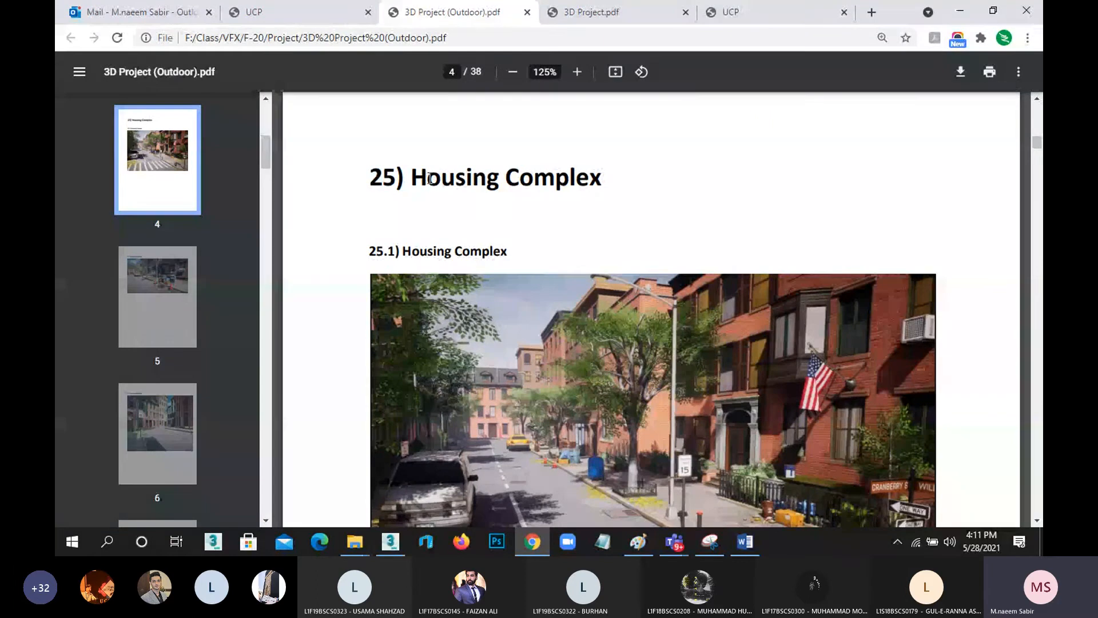
left_click_drag(429, 179, 519, 180)
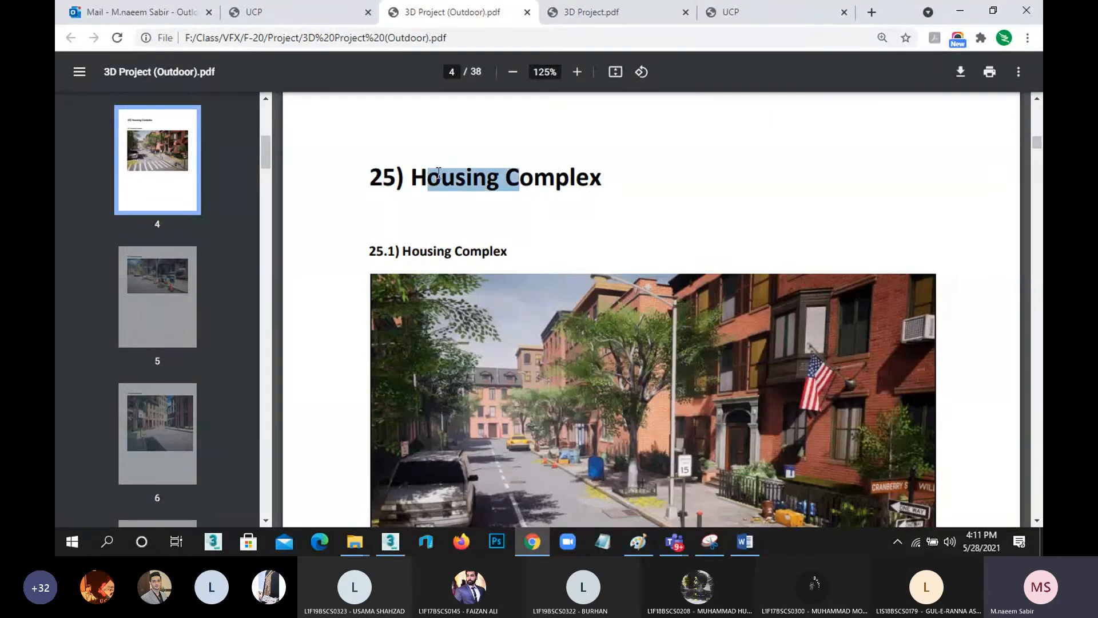
double_click(438, 173)
left_click(595, 178)
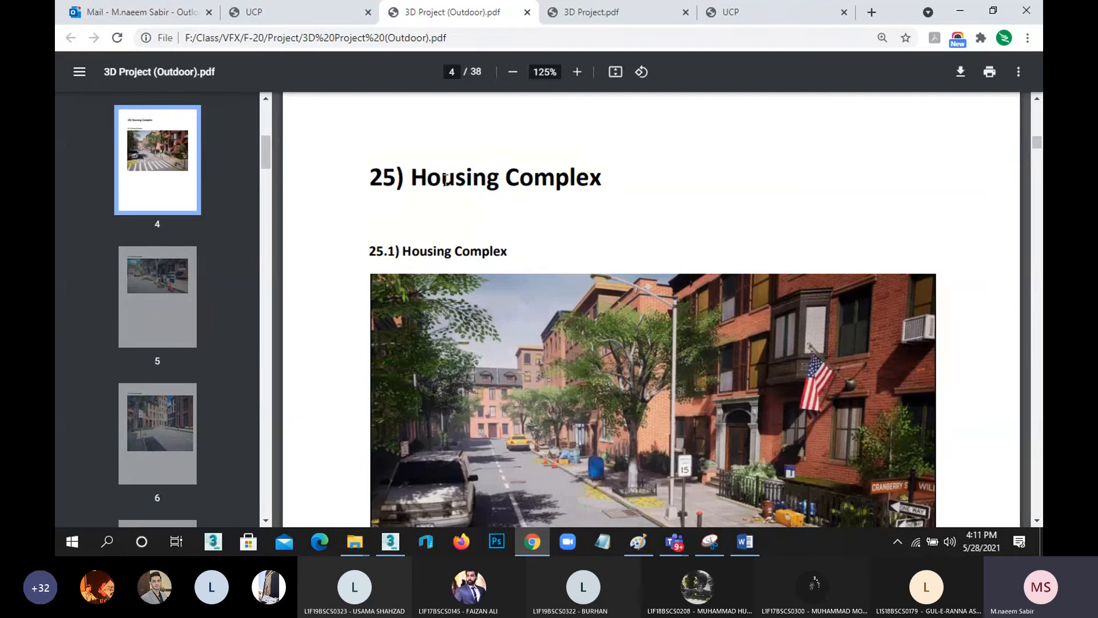
left_click_drag(369, 177, 396, 178)
left_click(583, 193)
left_click_drag(583, 192, 355, 192)
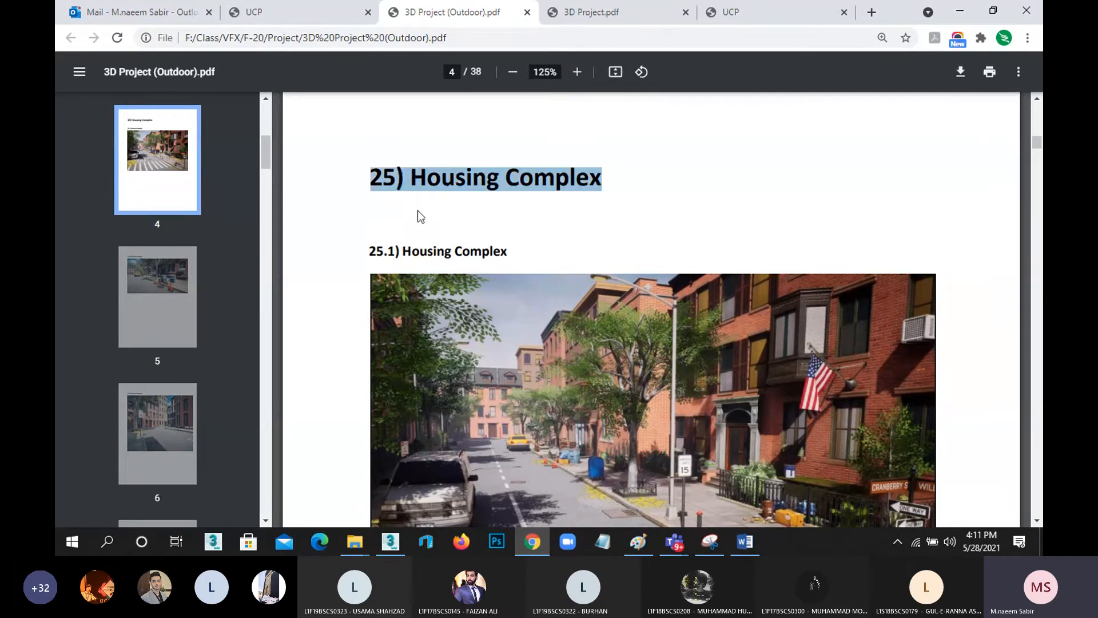
scroll(601, 421, "down", 10)
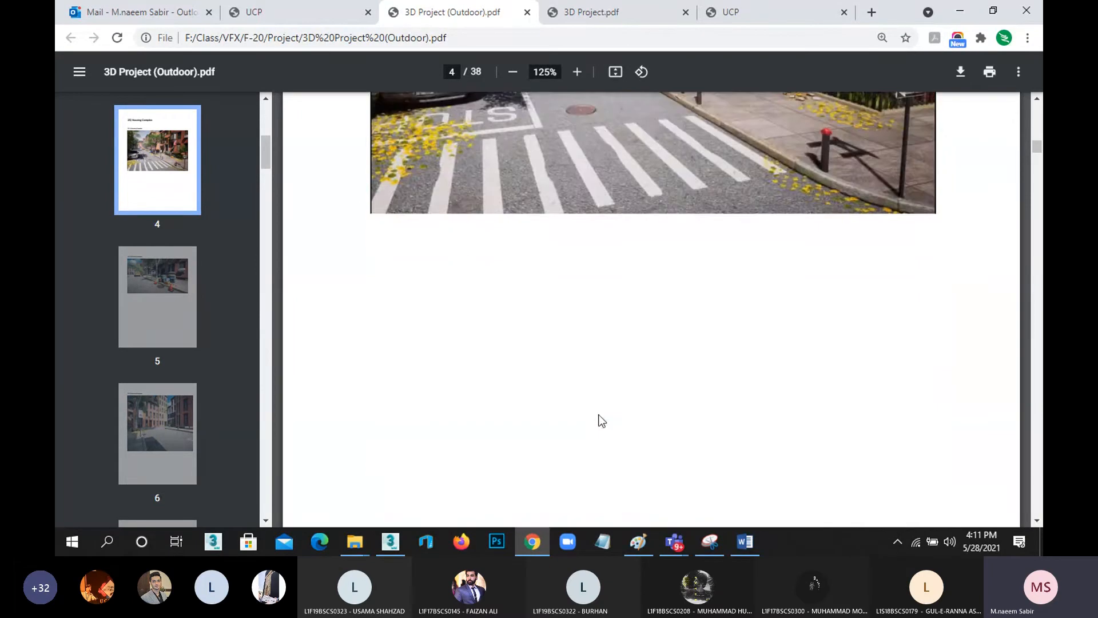
scroll(601, 421, "up", 8)
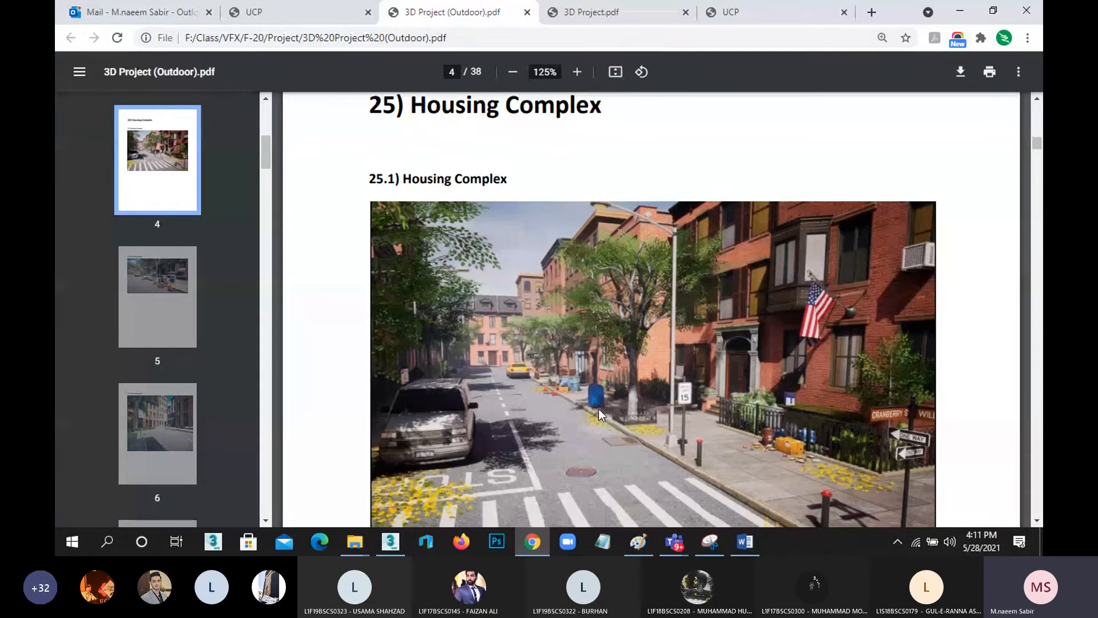
Switch to Word to view the report's Drive link above the first render, then return to the PDF in Chrome
left_click(748, 548)
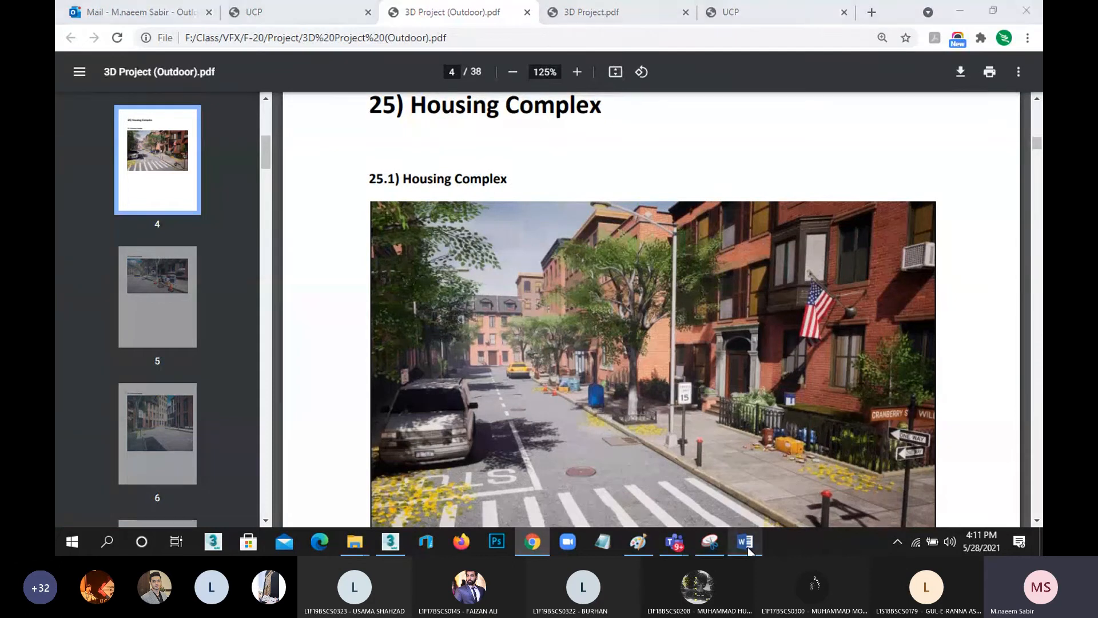
scroll(595, 303, "up", 10)
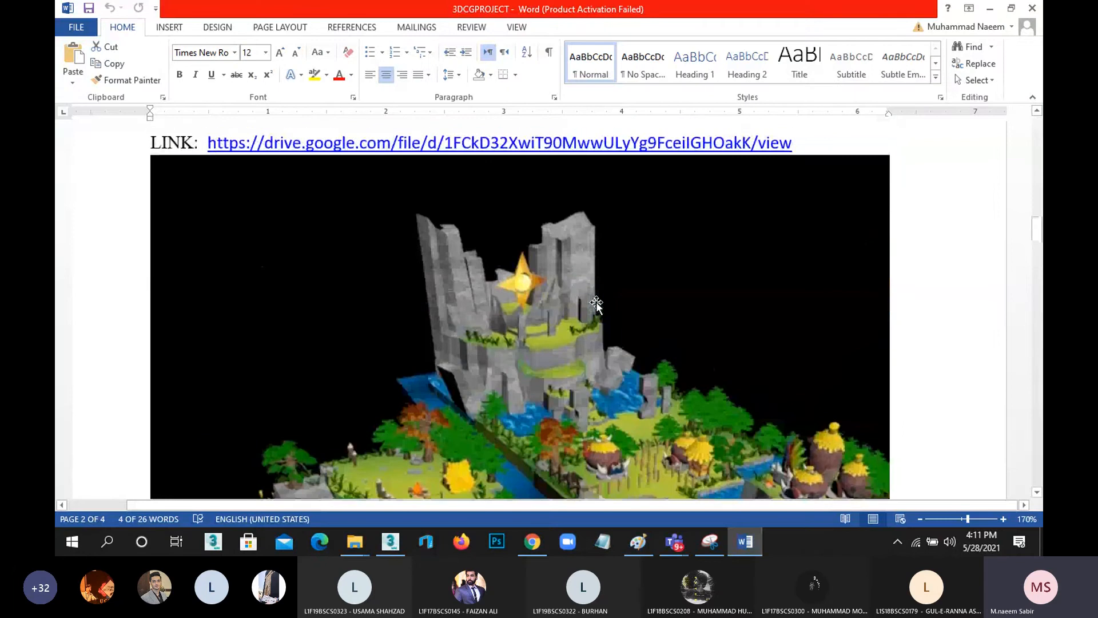
scroll(596, 303, "up", 3)
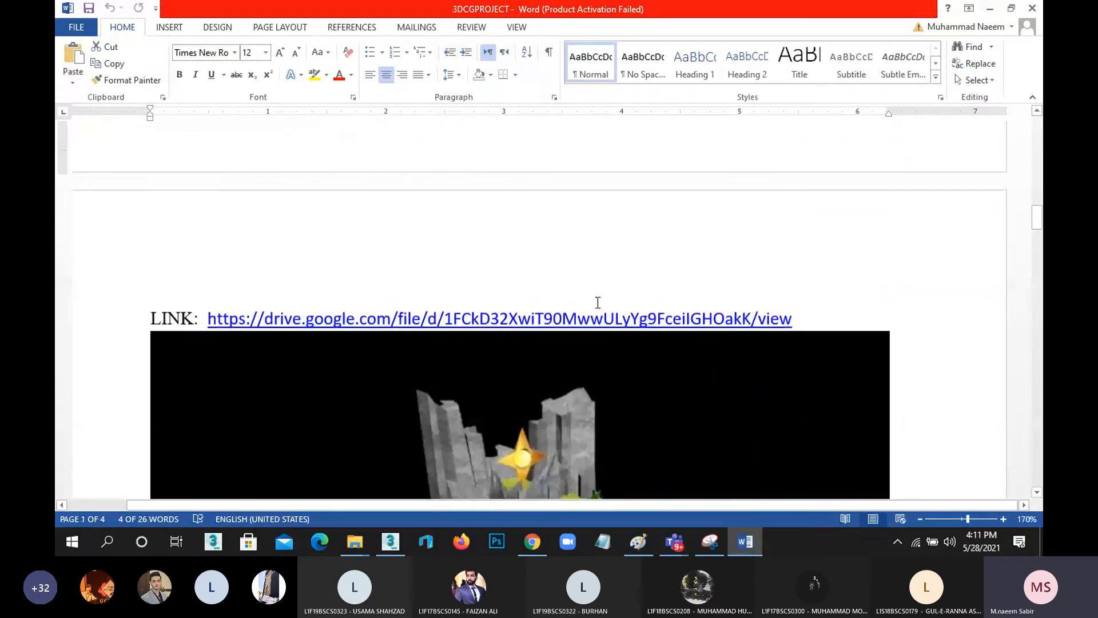
left_click(990, 8)
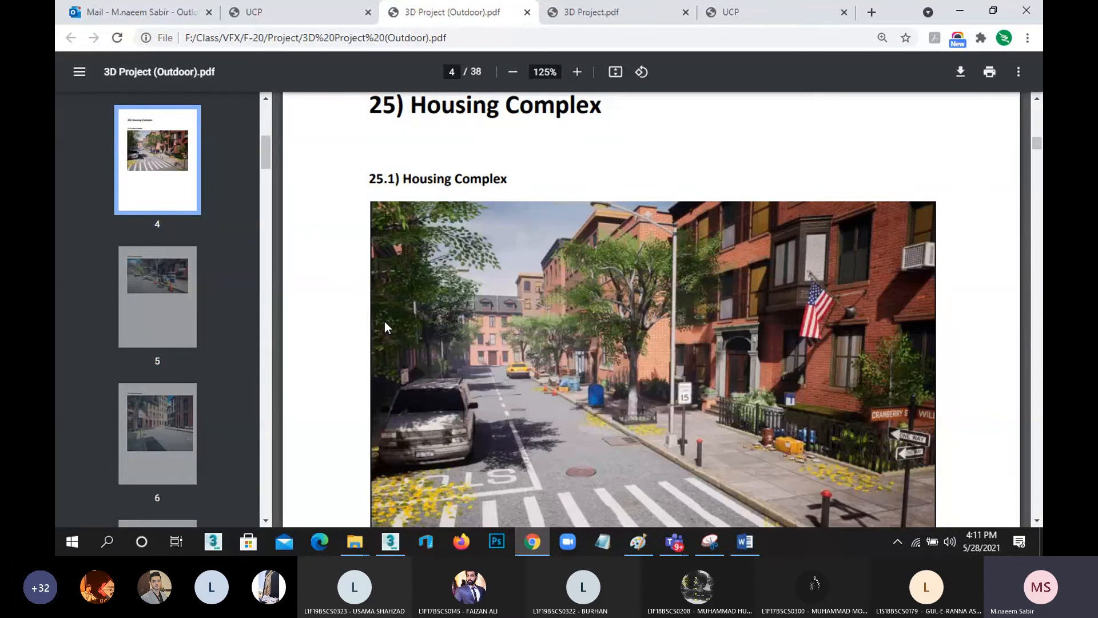
Open 3D Project.pdf and browse the café reference images from 1.1 up to the 2) Meeting room heading
left_click(578, 12)
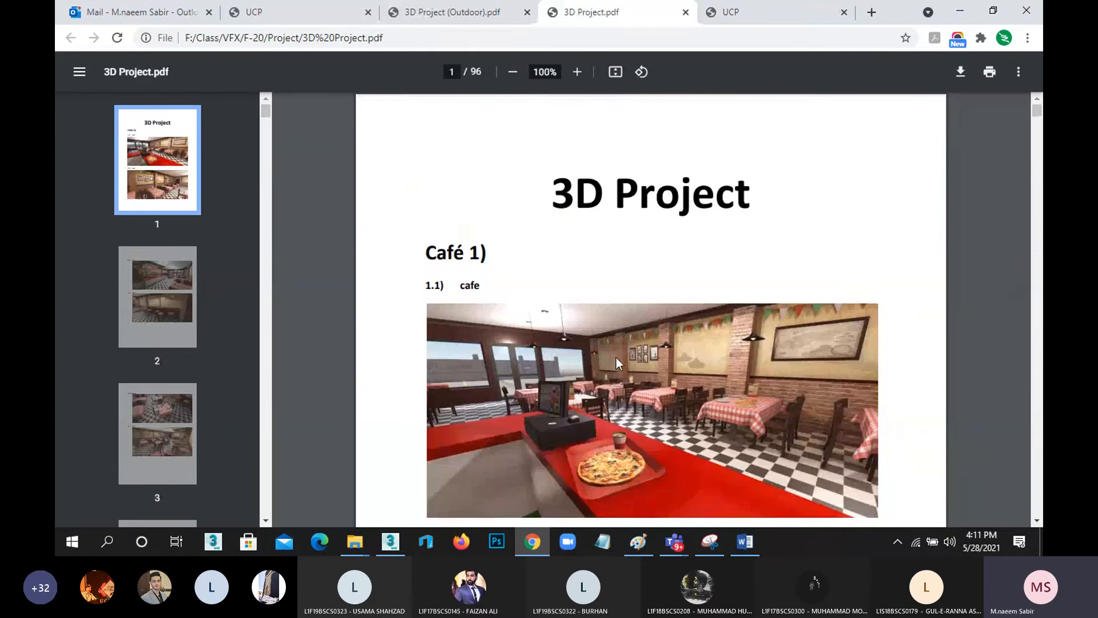
scroll(616, 358, "down", 2)
scroll(534, 280, "up", 1)
scroll(506, 208, "up", 1)
scroll(507, 324, "down", 1)
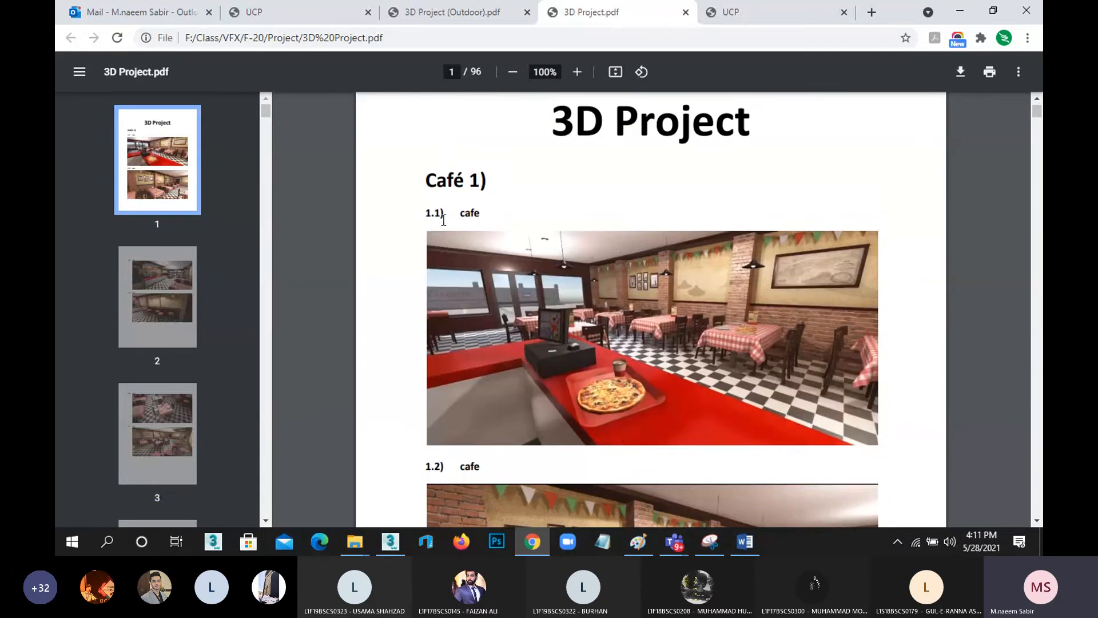
scroll(493, 308, "down", 11)
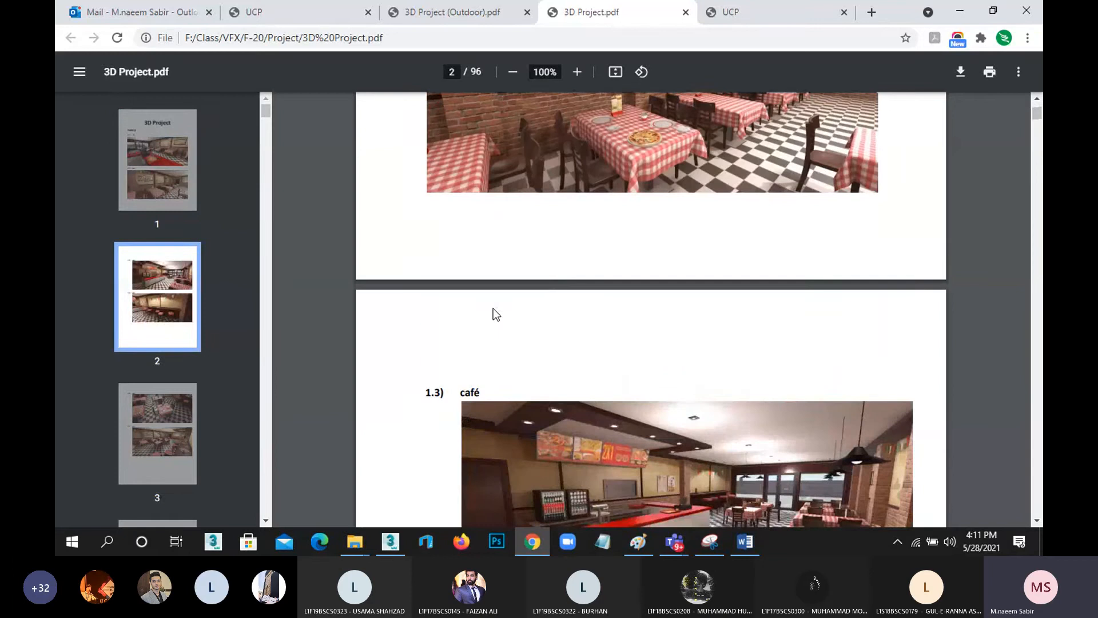
scroll(493, 308, "down", 15)
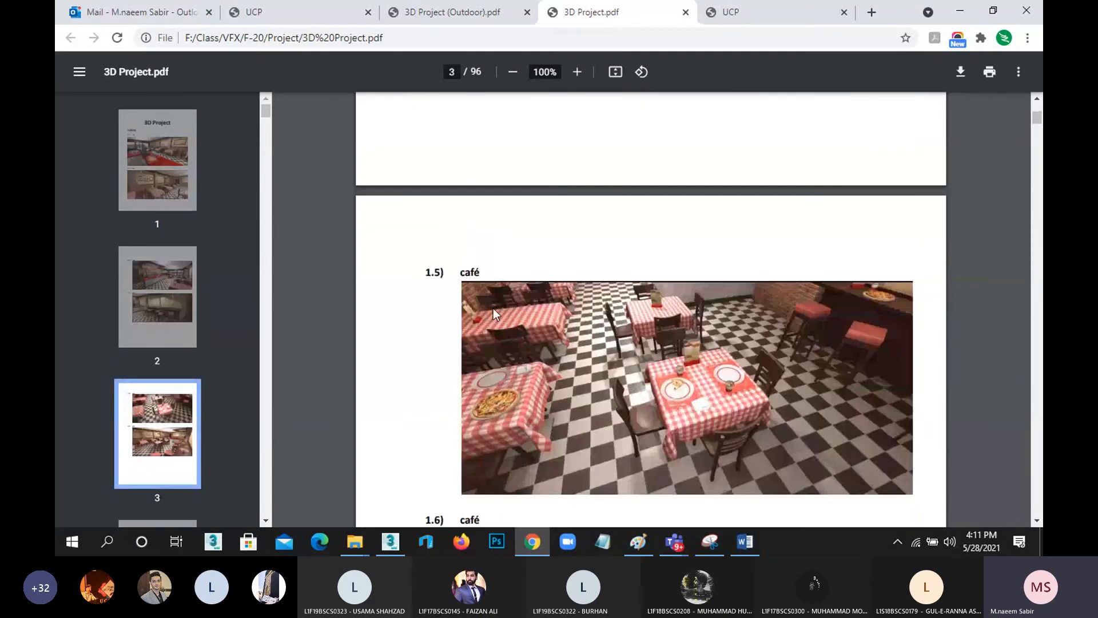
scroll(493, 308, "down", 8)
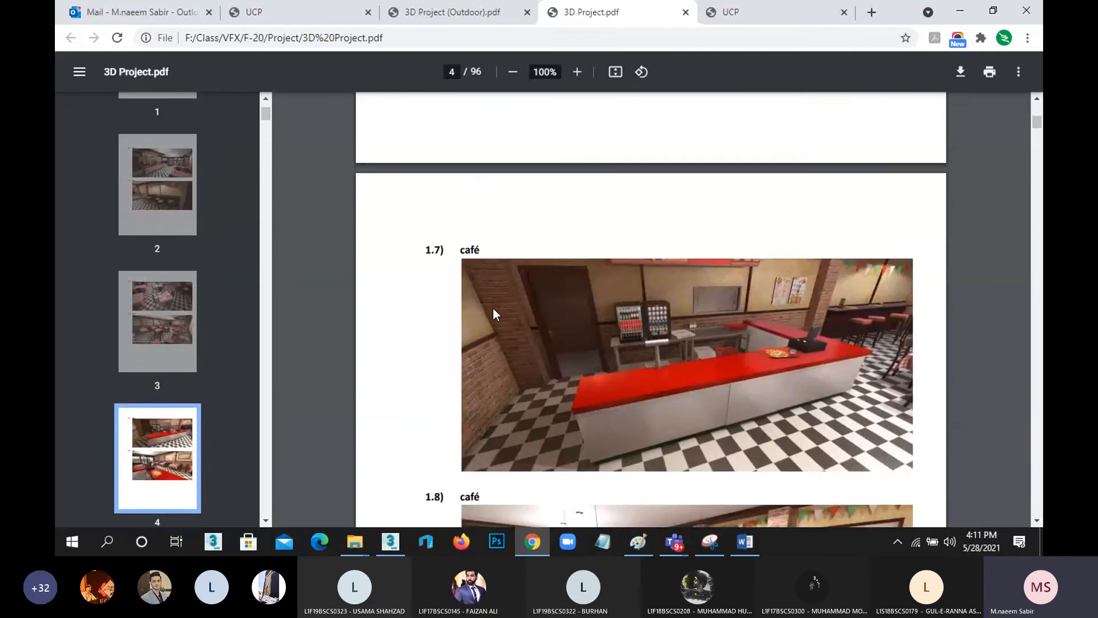
scroll(493, 308, "down", 5)
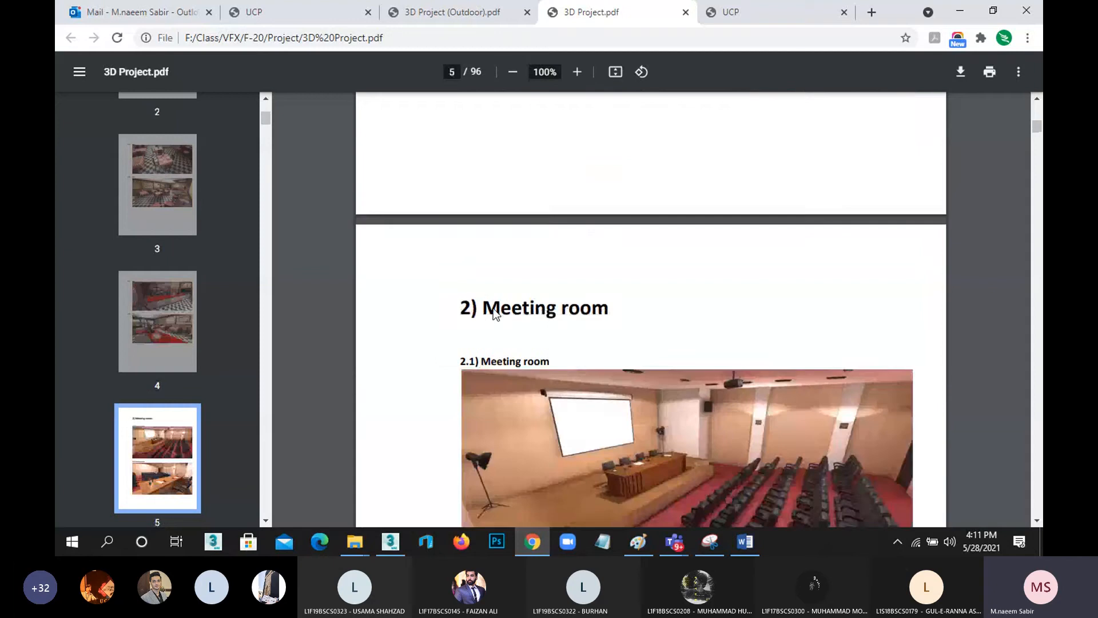
Review the café references in reverse order, from image 1.7 back to image 1.3 on page 2
scroll(493, 307, "up", 8)
scroll(493, 308, "up", 2)
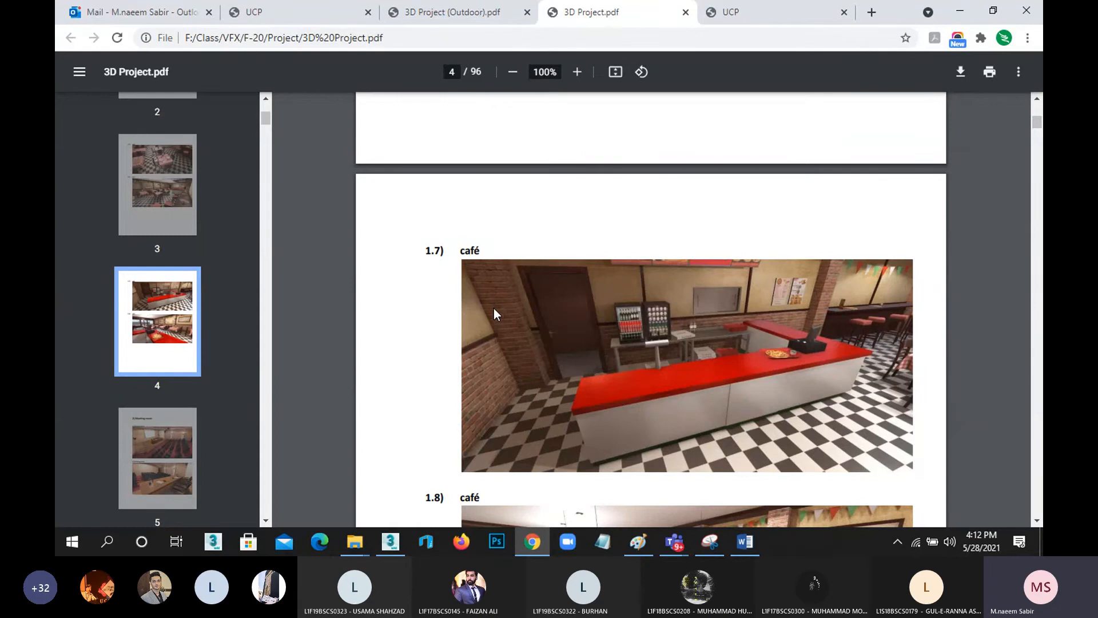
scroll(494, 308, "up", 6)
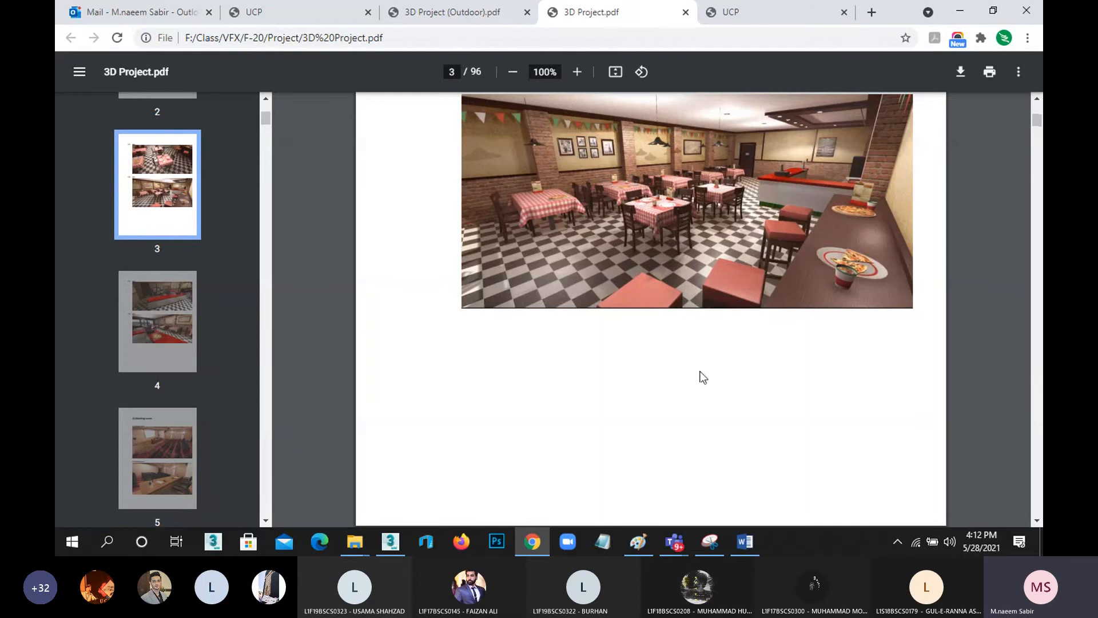
scroll(703, 378, "up", 5)
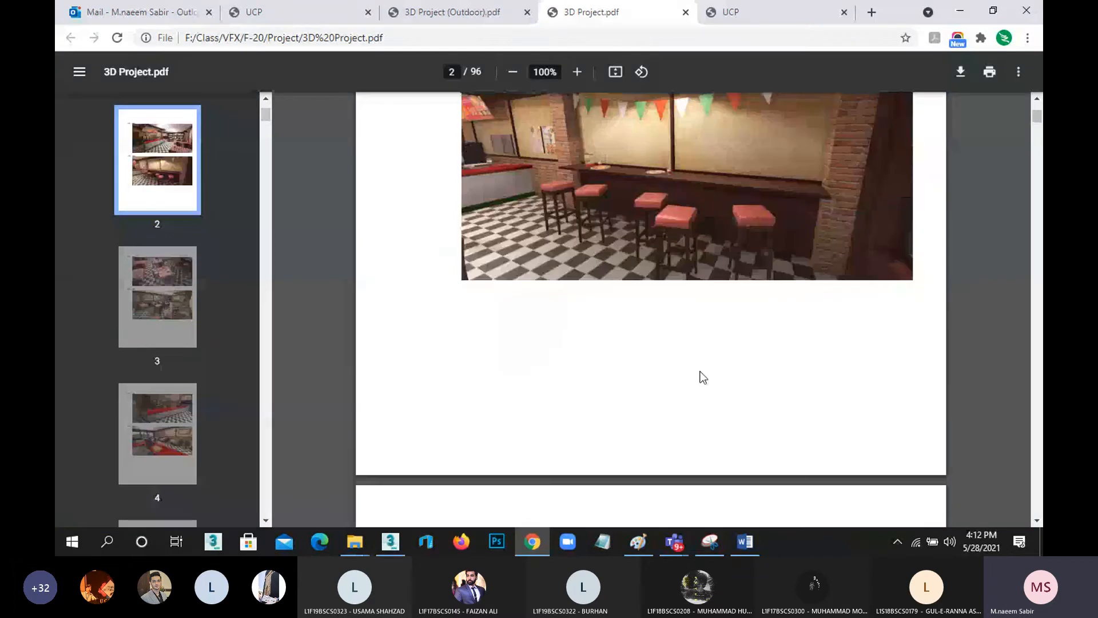
scroll(703, 377, "up", 6)
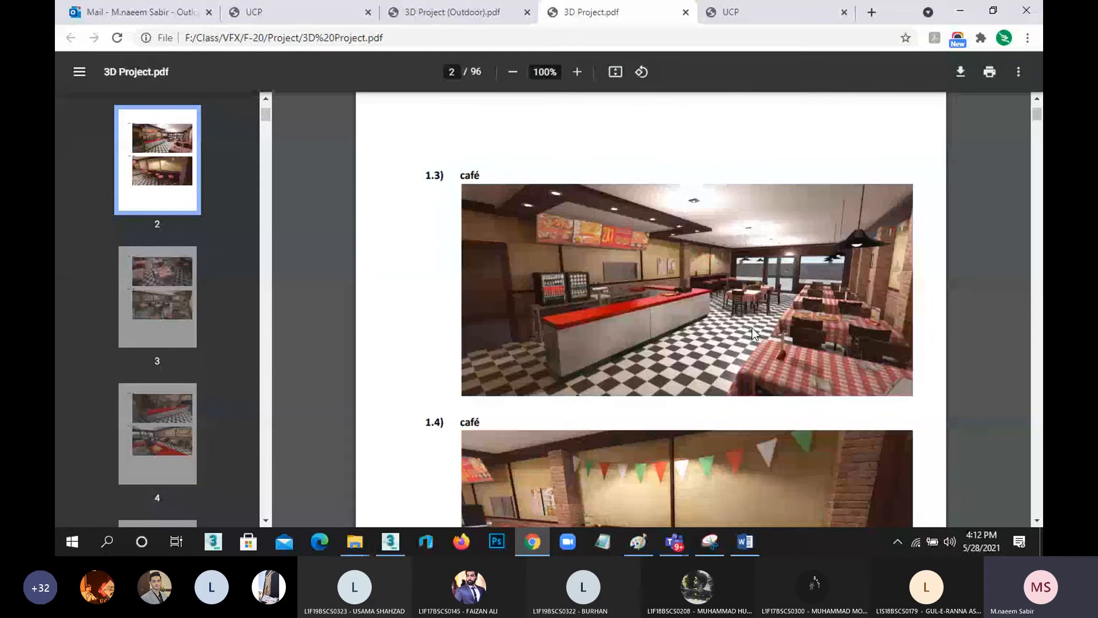
Revisit the Housing Complex page in 3D Project (Outdoor).pdf, then view the Word report's Drive link and first island render at 160% zoom
left_click(449, 16)
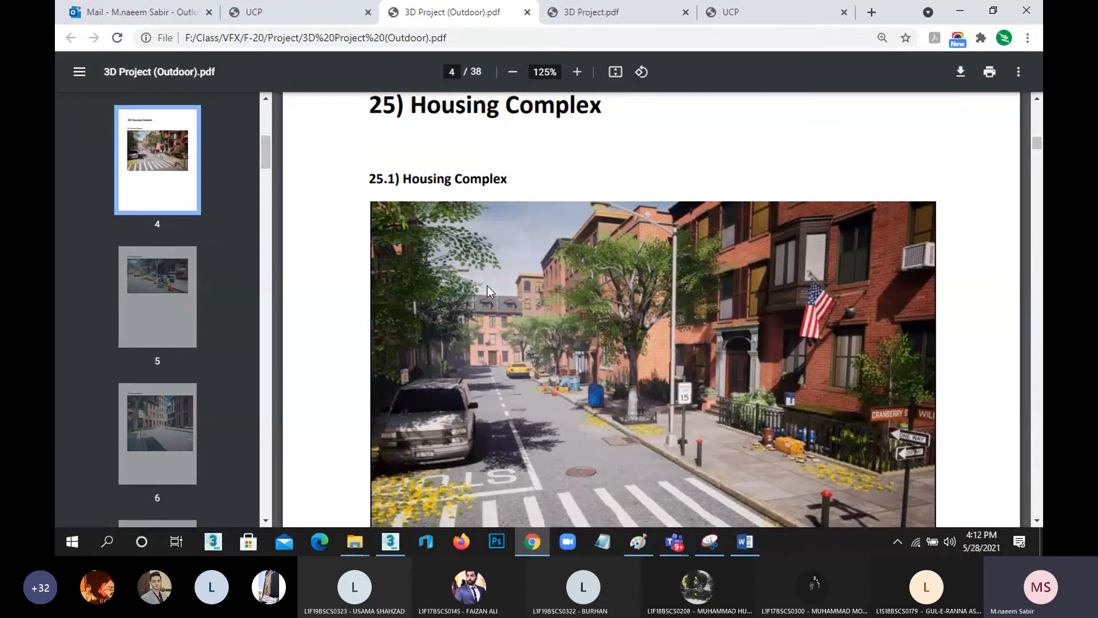
left_click(738, 539)
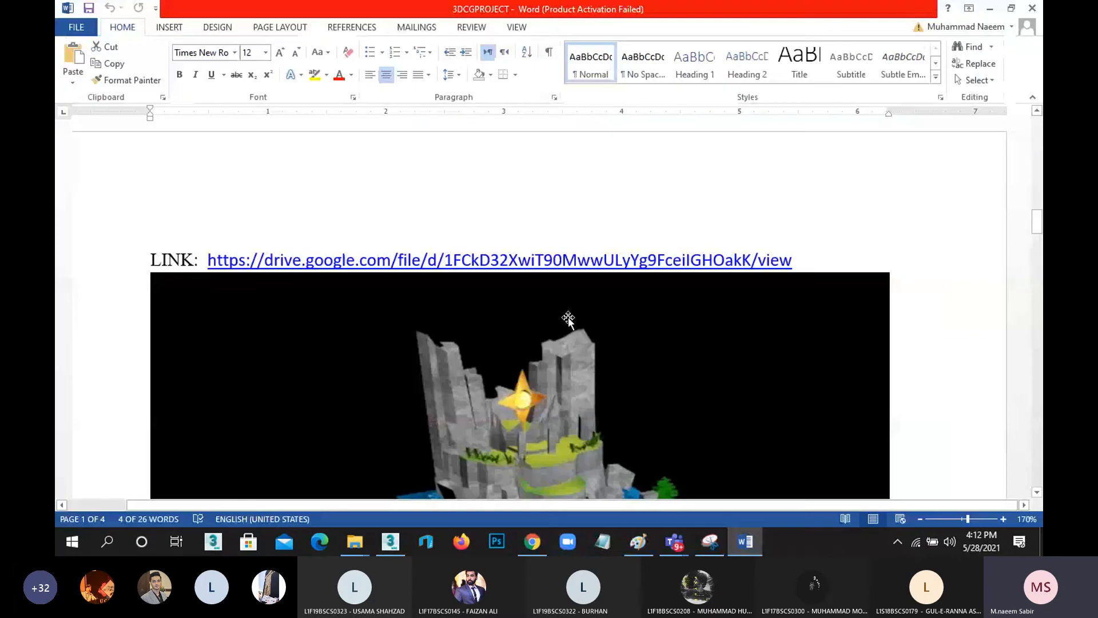
scroll(568, 320, "down", 3)
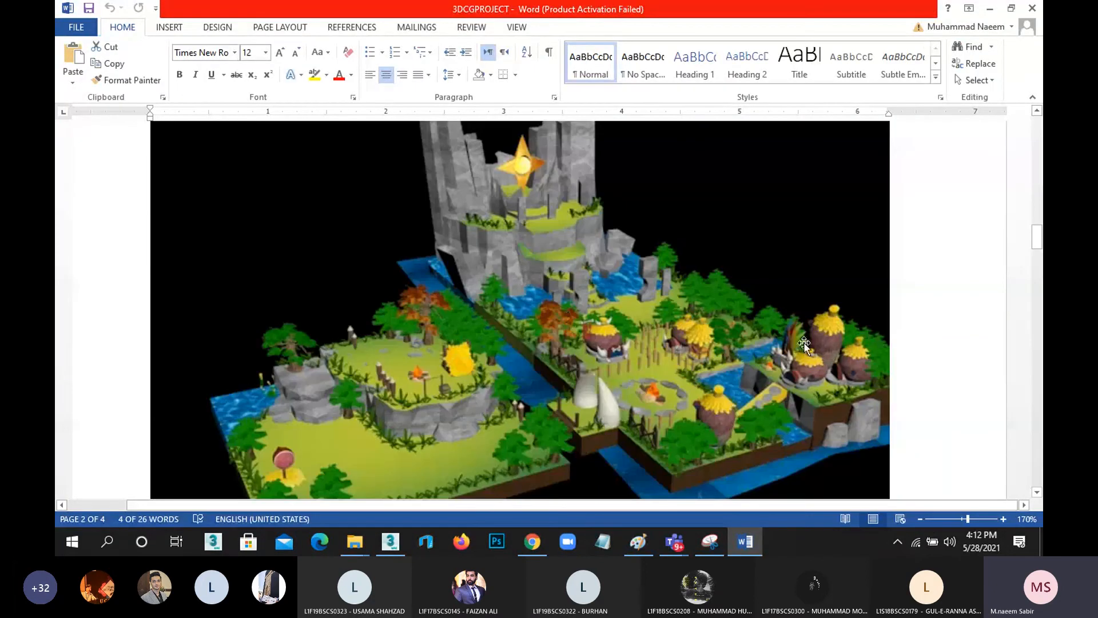
left_click(920, 519)
scroll(523, 375, "up", 1)
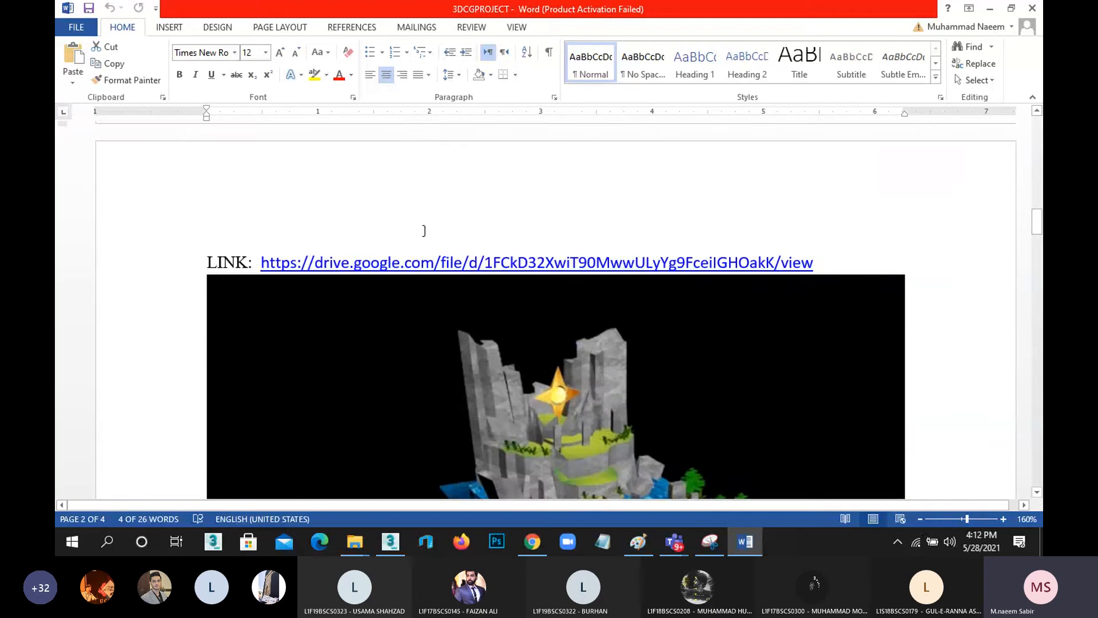
scroll(524, 376, "down", 2)
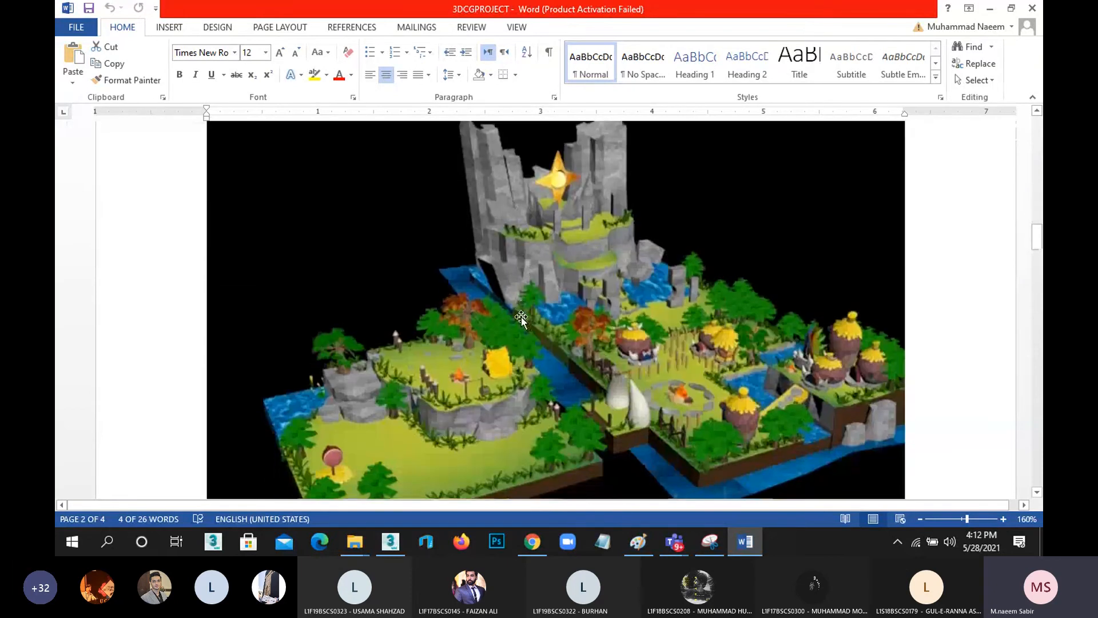